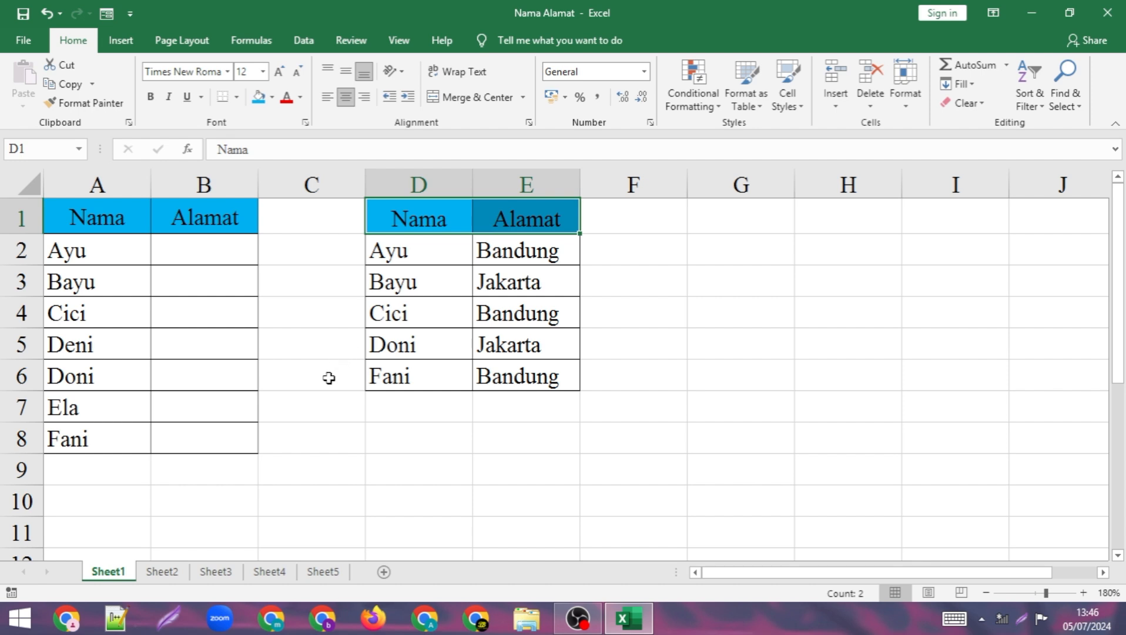
Look through the name and address tables on Sheet2 to Sheet5, finishing back on Sheet1
{"action": "left_click", "coordinate": [177, 573]}
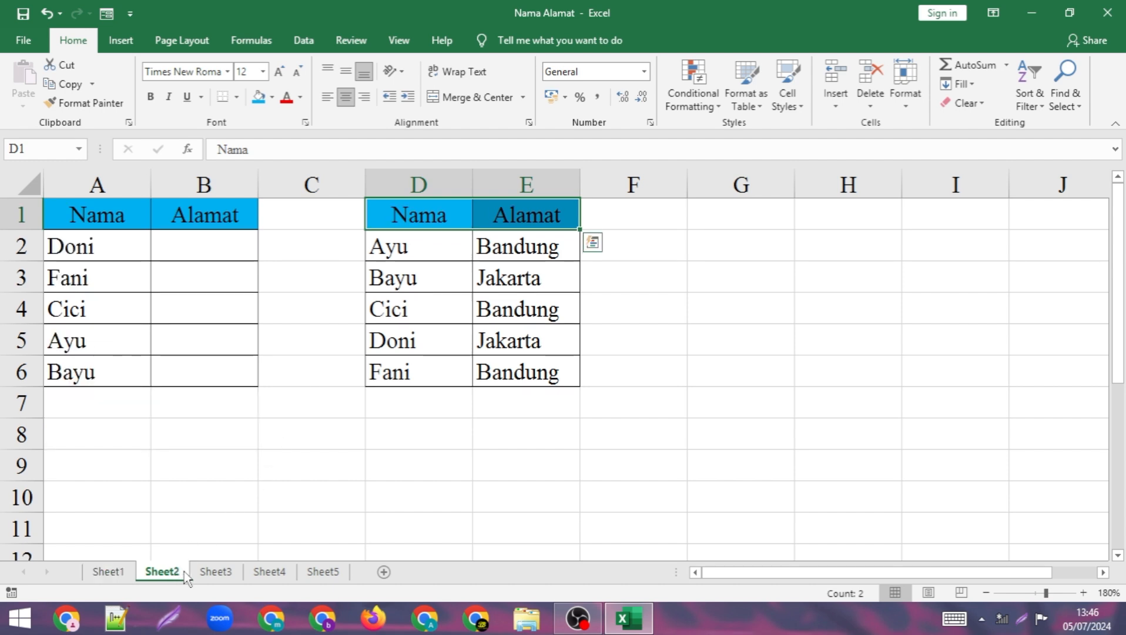
{"action": "left_click", "coordinate": [216, 571]}
{"action": "left_click", "coordinate": [269, 571]}
{"action": "left_click", "coordinate": [322, 572]}
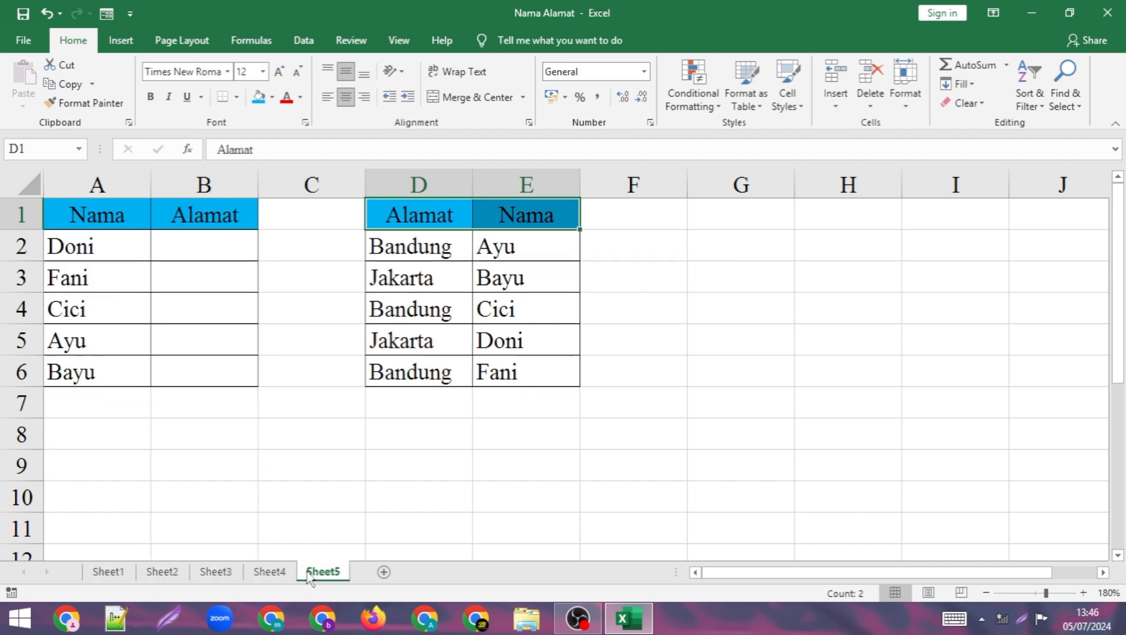
{"action": "left_click", "coordinate": [109, 573]}
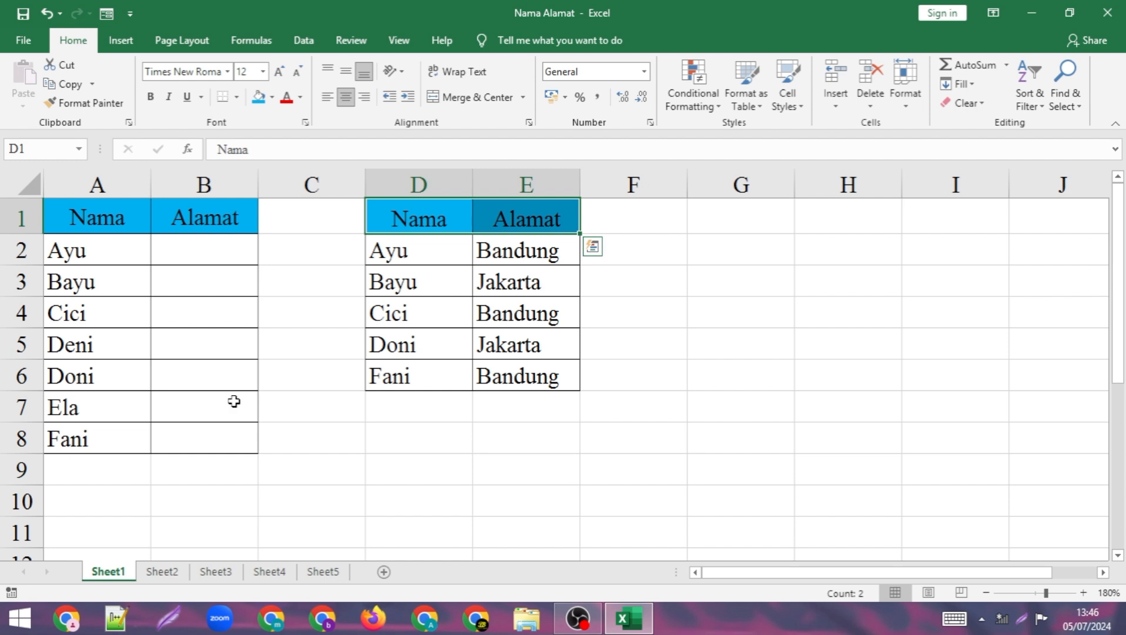
Enter the formula =VLOOKUP(A2;$D$1:$E$6;2;0) in cell B2 of Sheet1, with the table range locked as absolute
{"action": "left_click", "coordinate": [212, 249]}
{"action": "type", "text": "="}
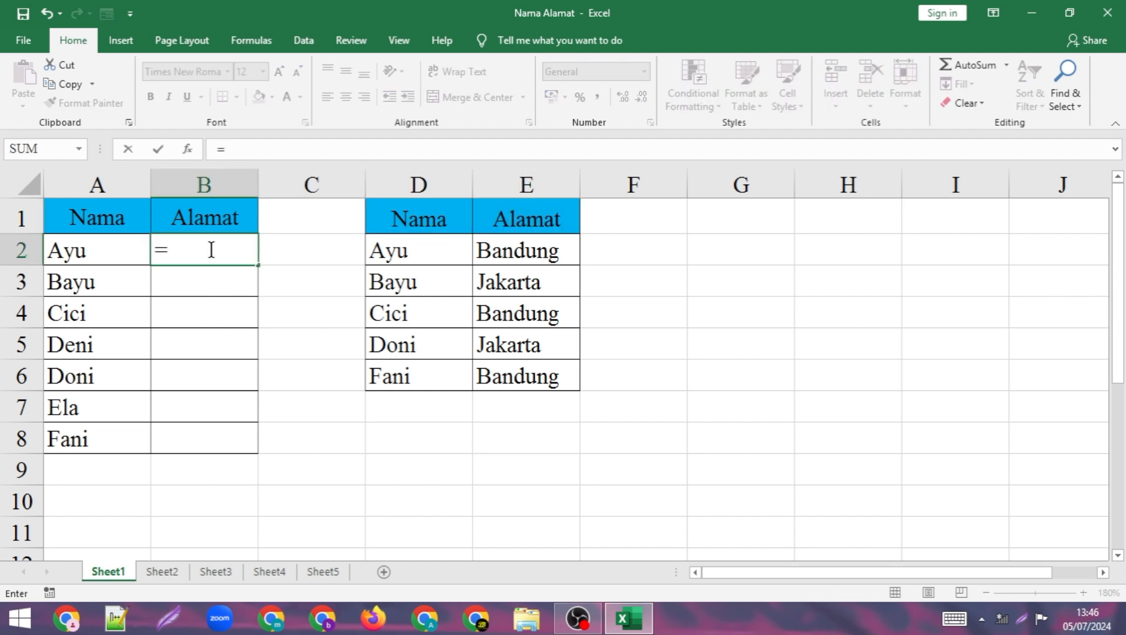
{"action": "type", "text": "vlook"}
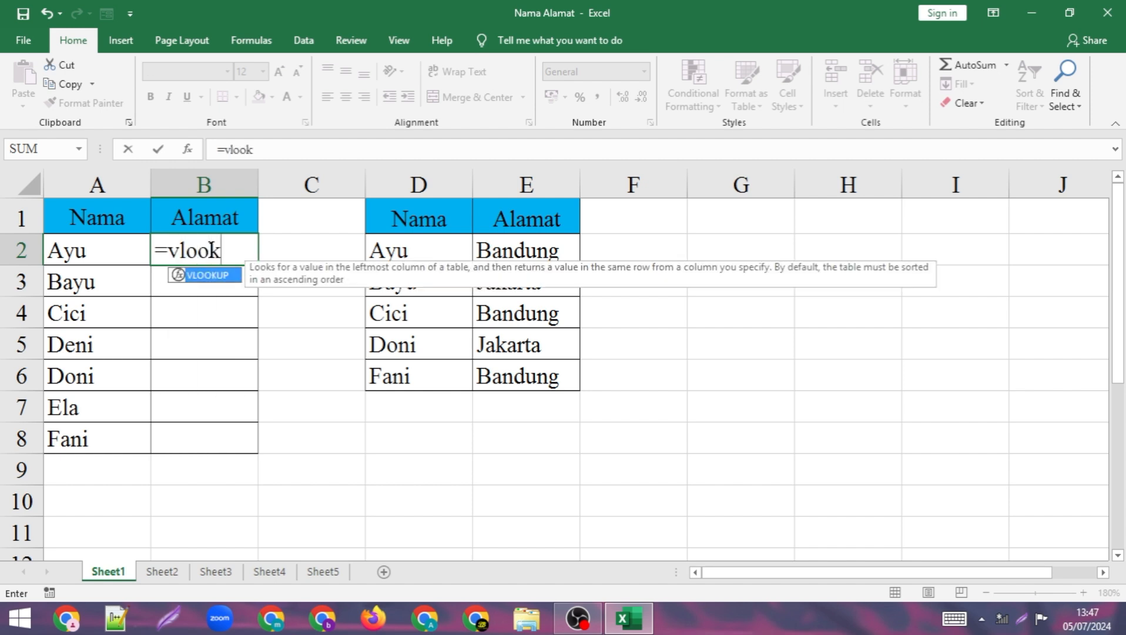
{"action": "type", "text": "up("}
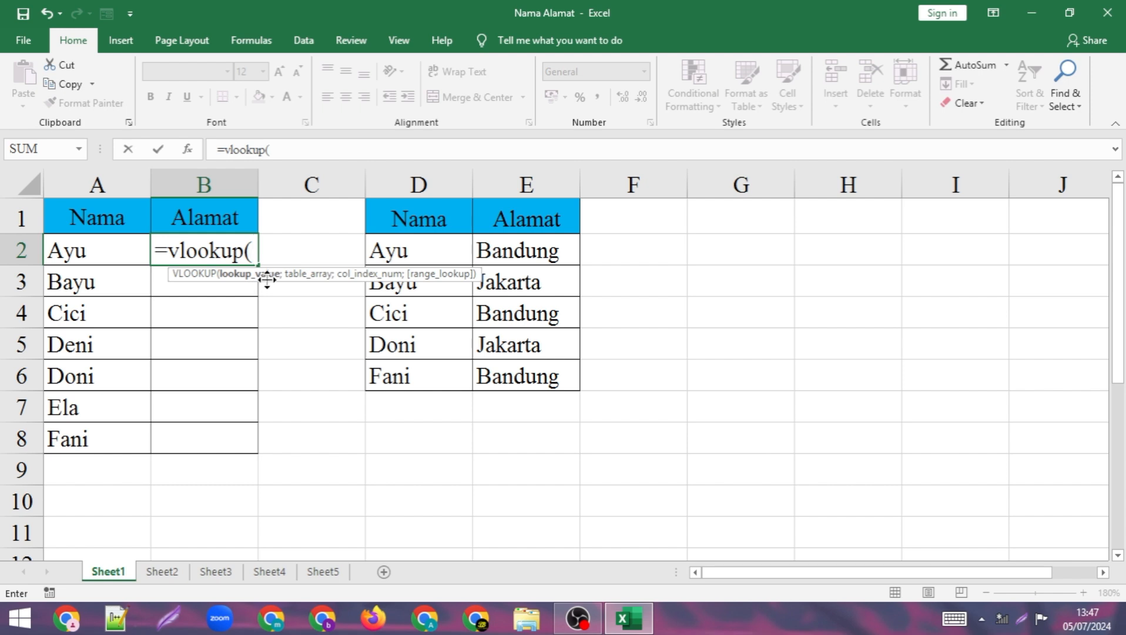
{"action": "left_click", "coordinate": [119, 254]}
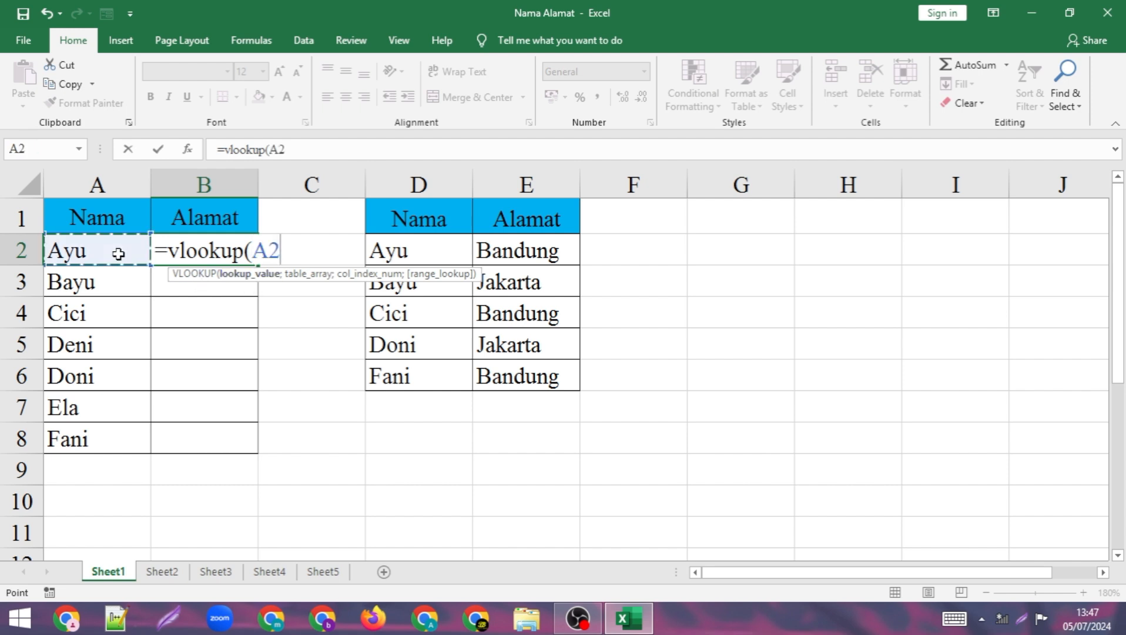
{"action": "type", "text": ";"}
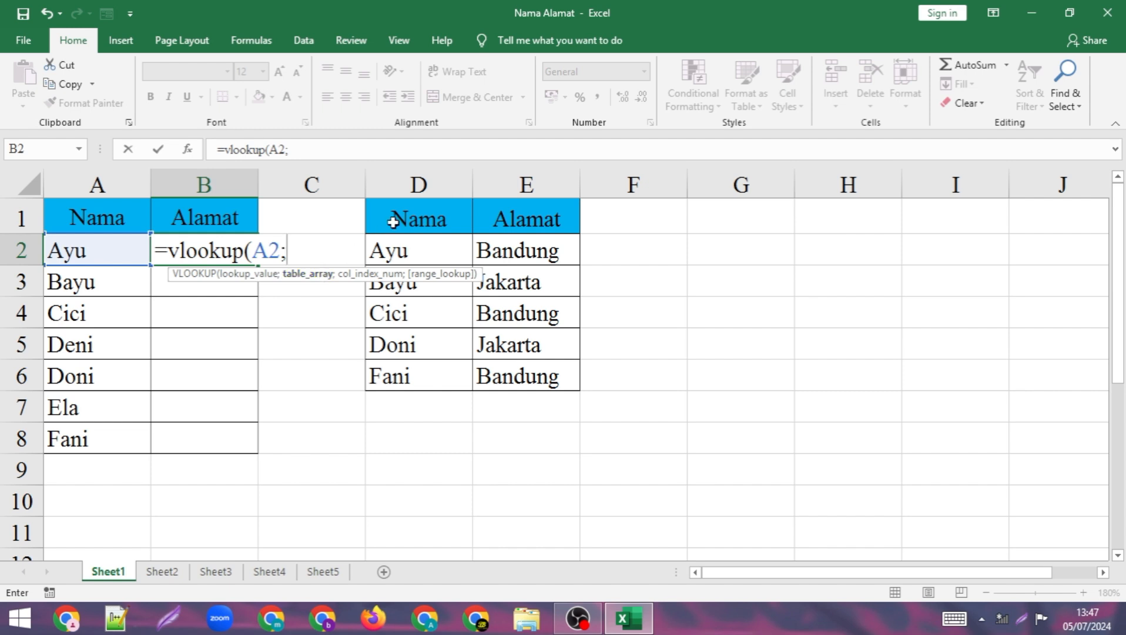
{"action": "left_click_drag", "start_coordinate": [404, 214], "coordinate": [528, 376]}
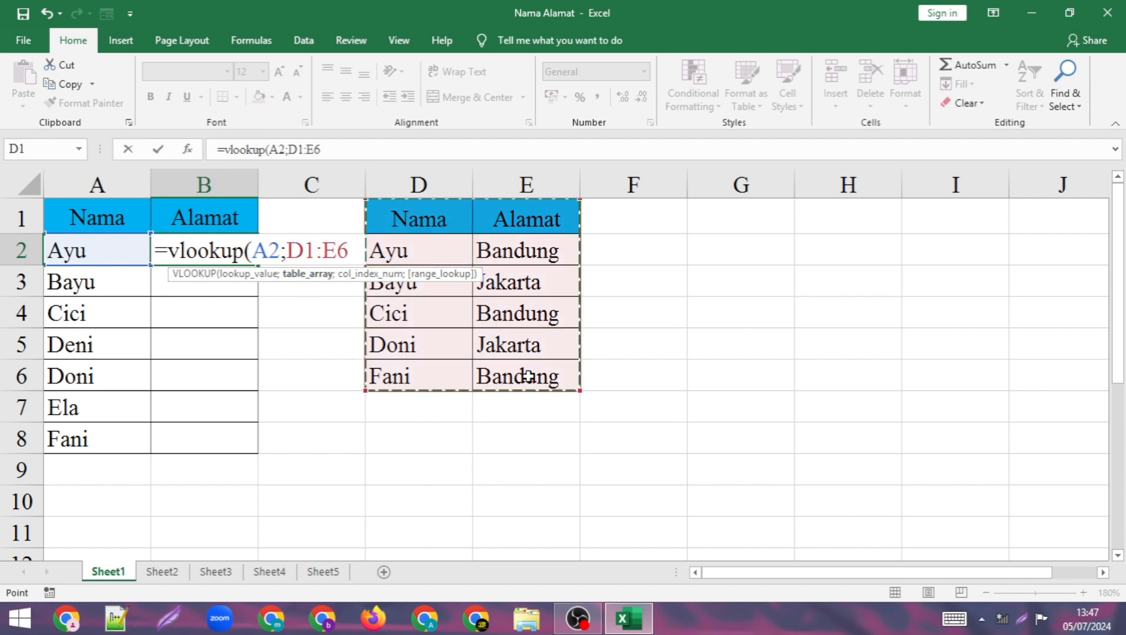
{"action": "key", "text": "F4"}
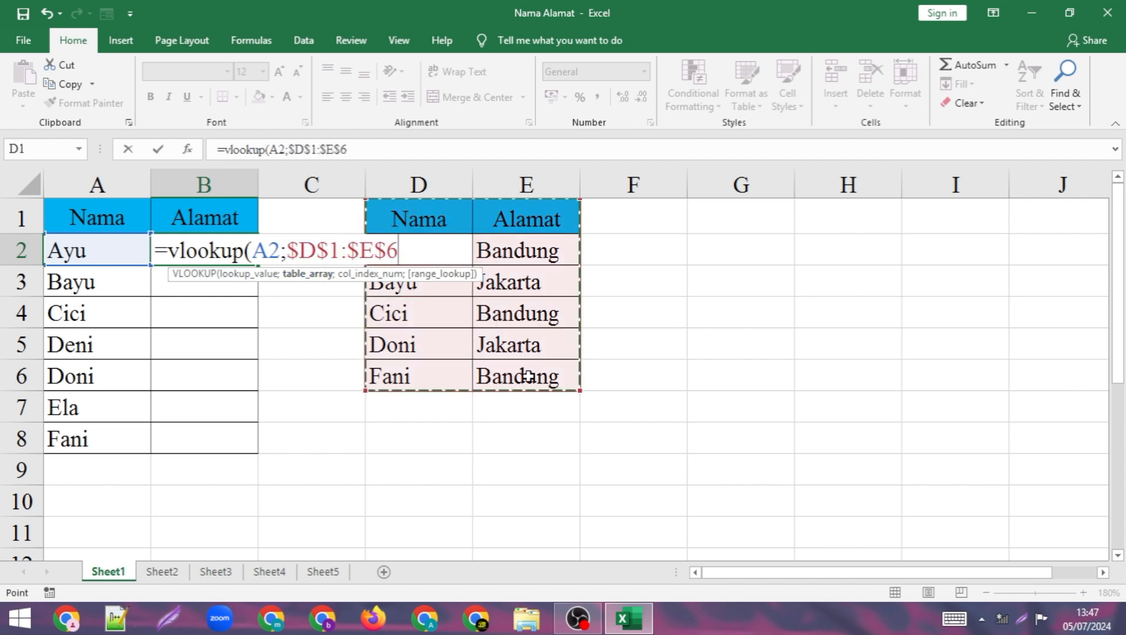
{"action": "type", "text": ";"}
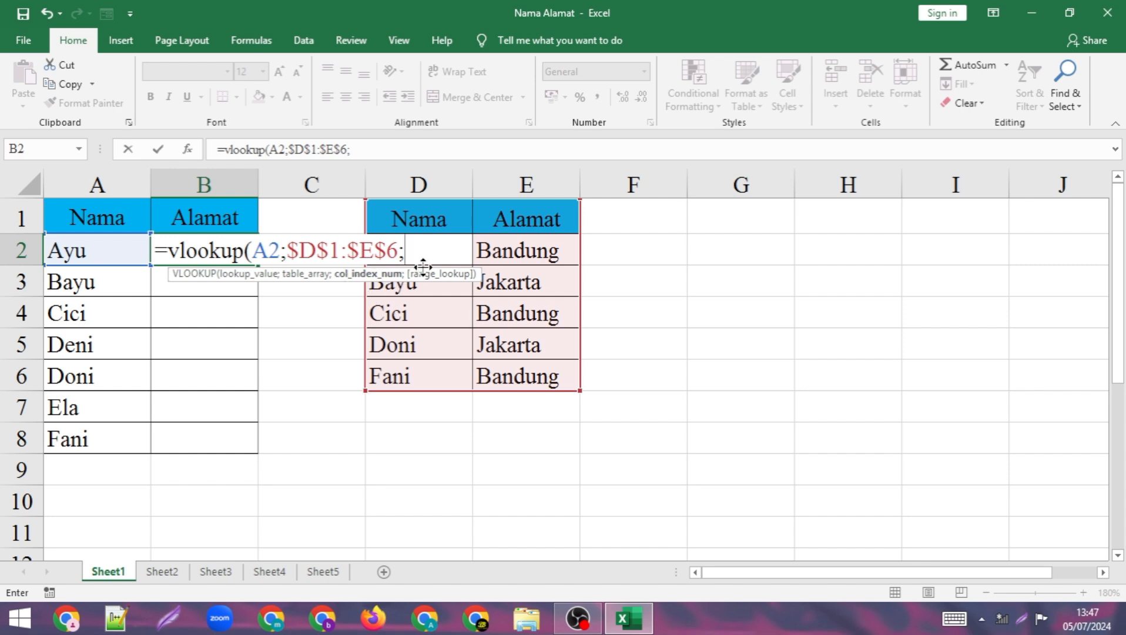
{"action": "type", "text": "2;0"}
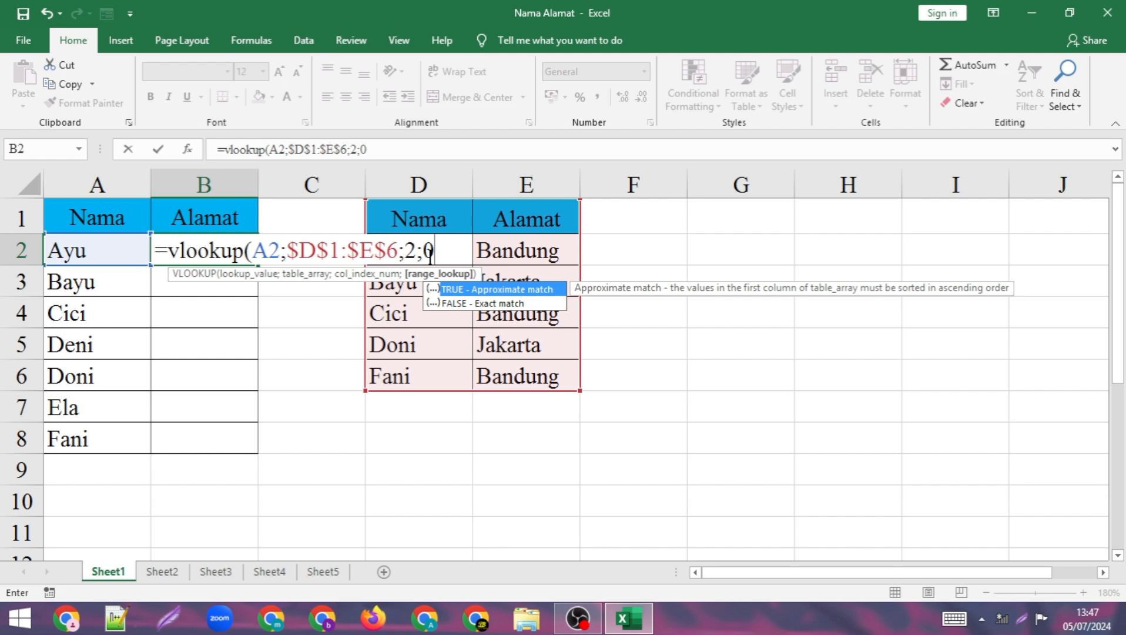
{"action": "type", "text": ")"}
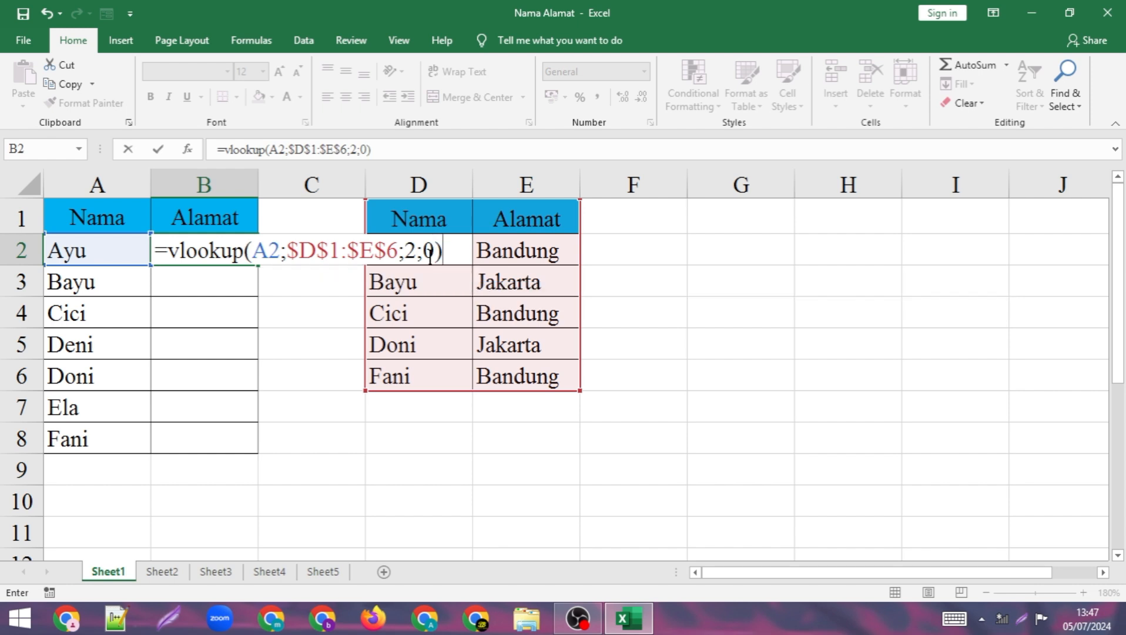
{"action": "key", "text": "Return"}
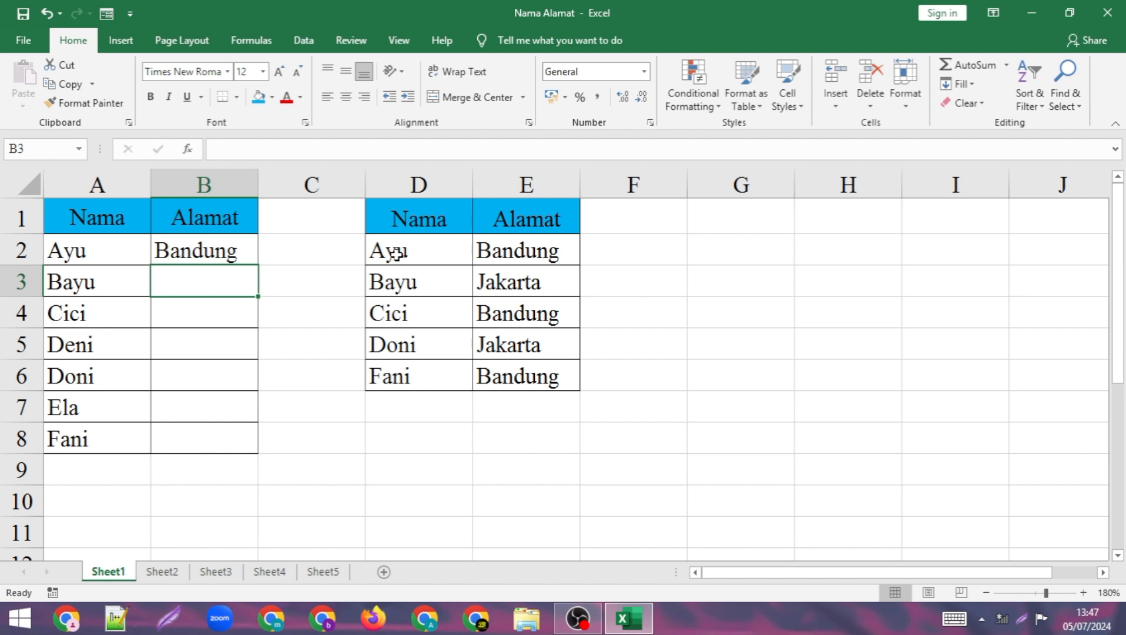
Fill the VLOOKUP formula from B2 down to B8 in Sheet1's Alamat column
{"action": "left_click", "coordinate": [238, 247]}
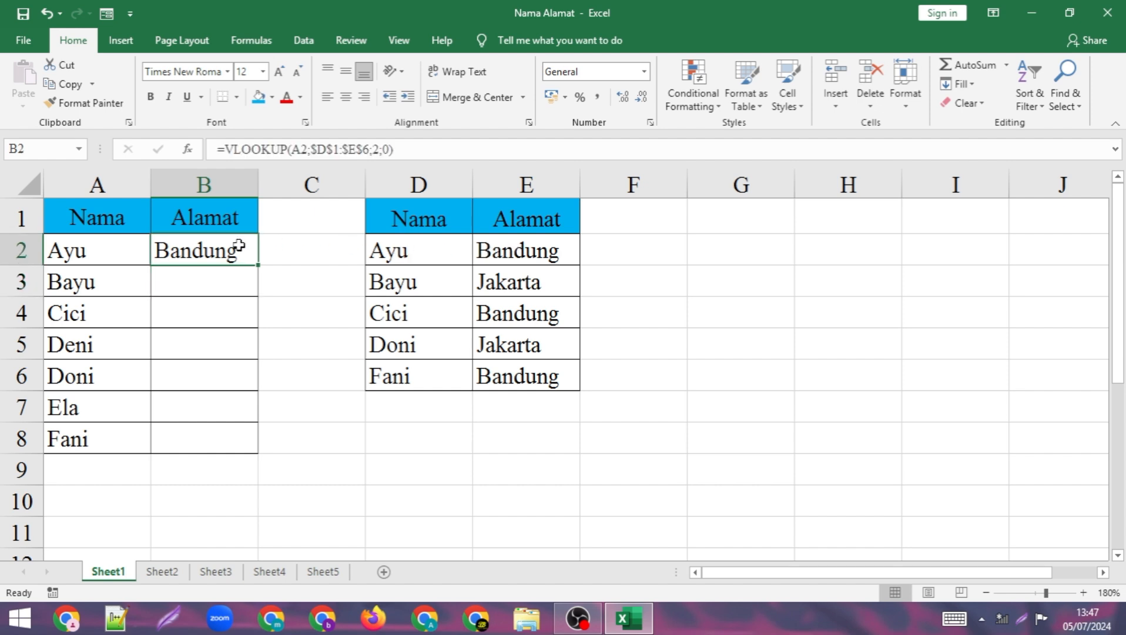
{"action": "left_click_drag", "start_coordinate": [258, 265], "coordinate": [260, 294]}
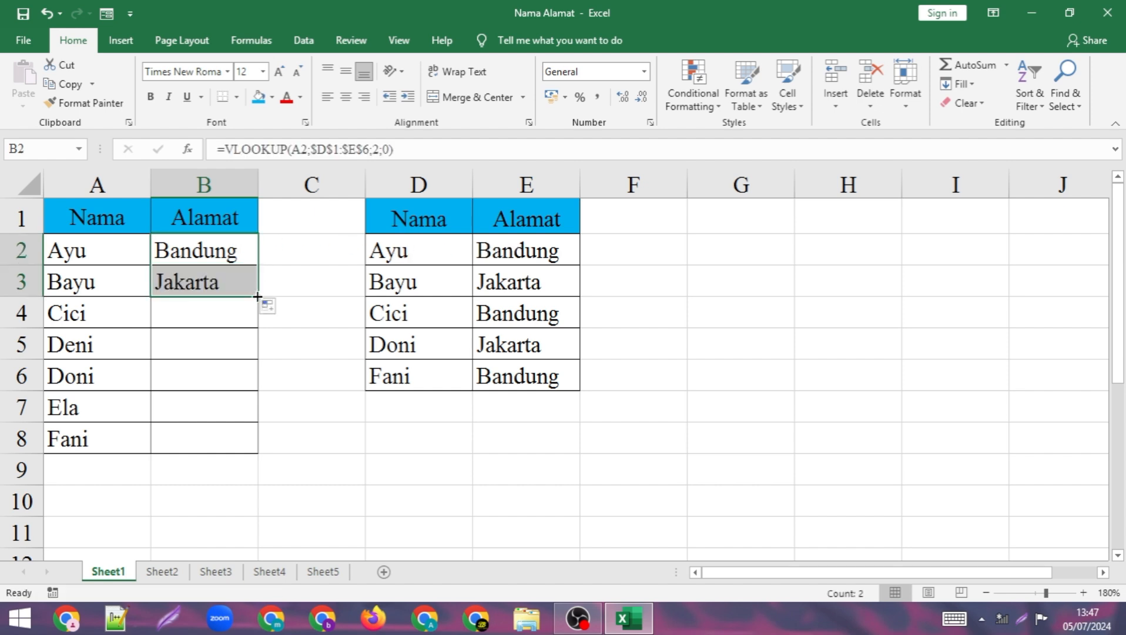
{"action": "double_click", "coordinate": [259, 295]}
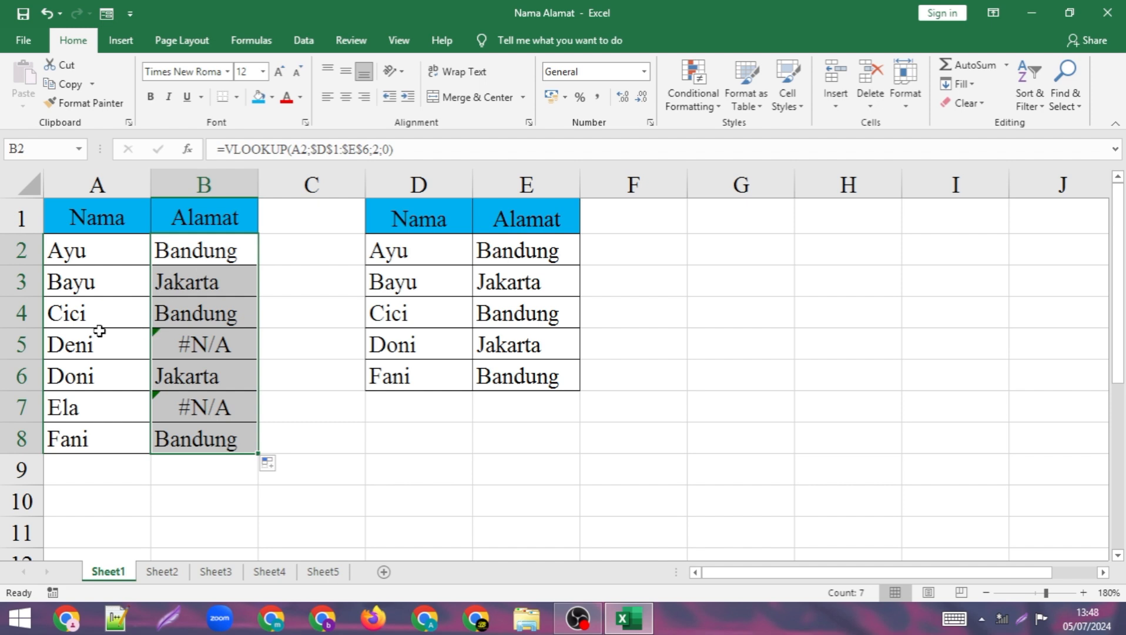
{"action": "left_click", "coordinate": [201, 366]}
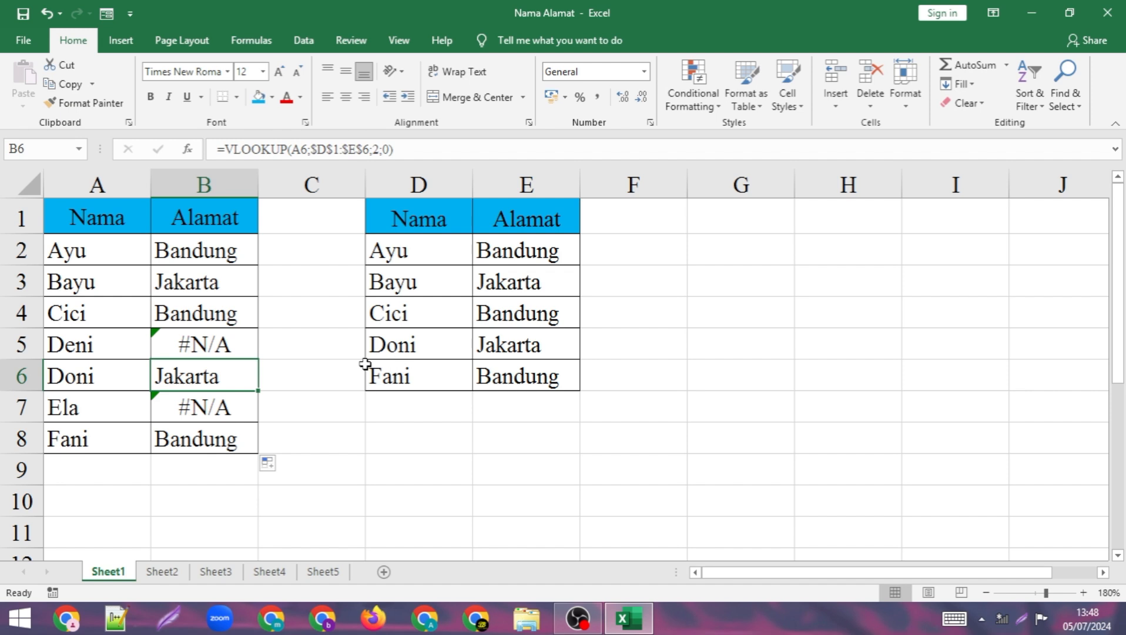
On Sheet2, enter =VLOOKUP(A2;D1:E6;2;0) in cell B2, leaving the table range relative
{"action": "left_click", "coordinate": [163, 571]}
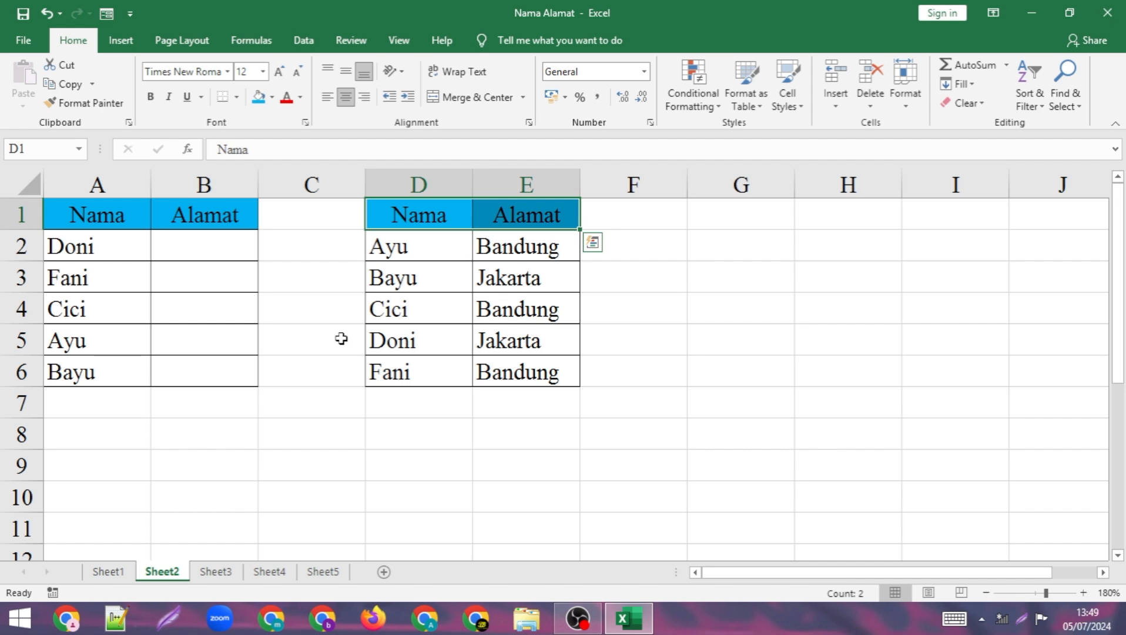
{"action": "left_click", "coordinate": [194, 242]}
{"action": "type", "text": "="}
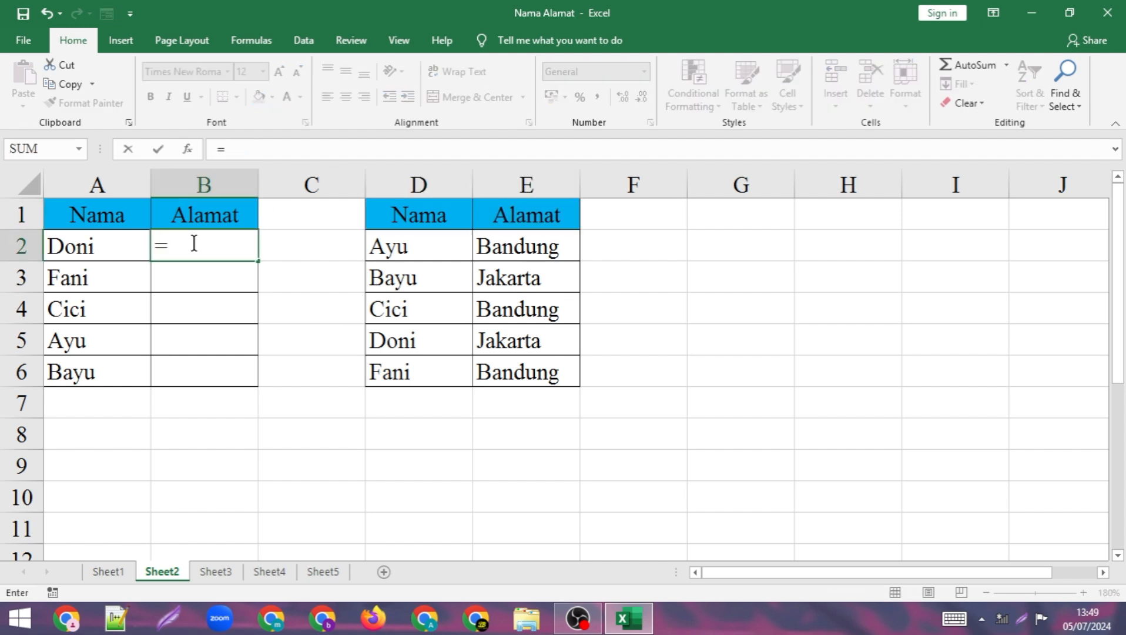
{"action": "type", "text": "vlook"}
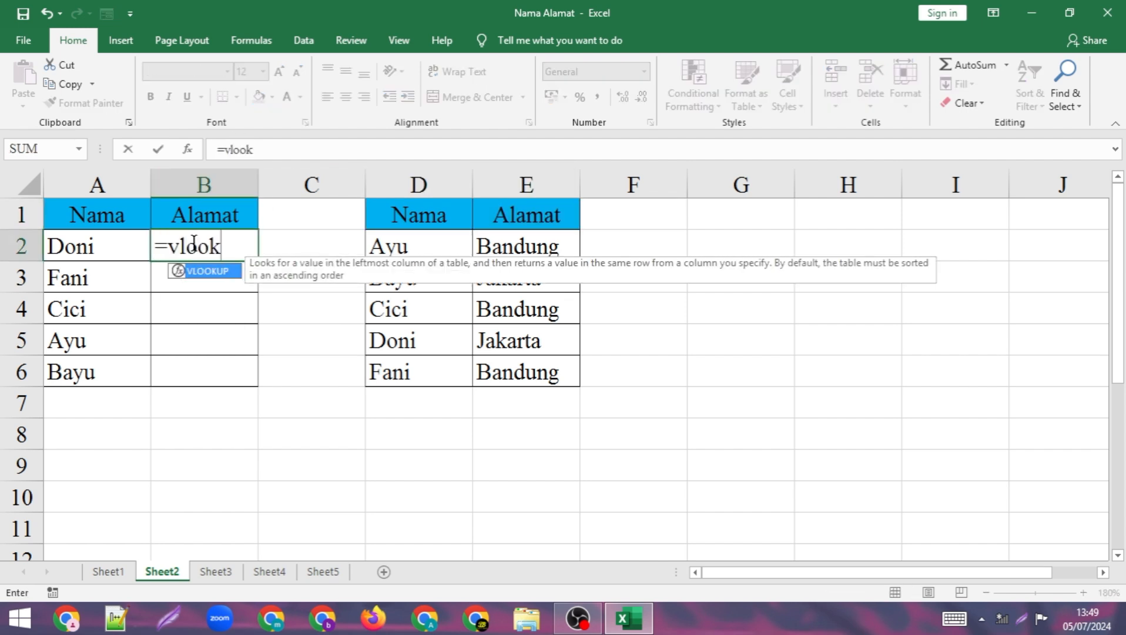
{"action": "type", "text": "up("}
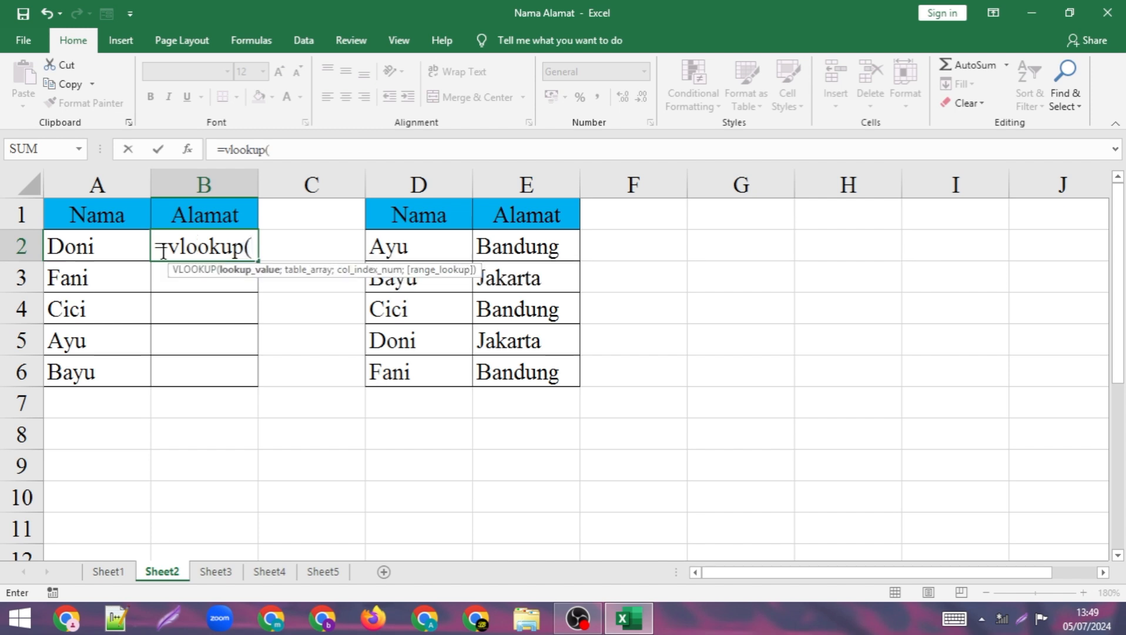
{"action": "left_click", "coordinate": [103, 244]}
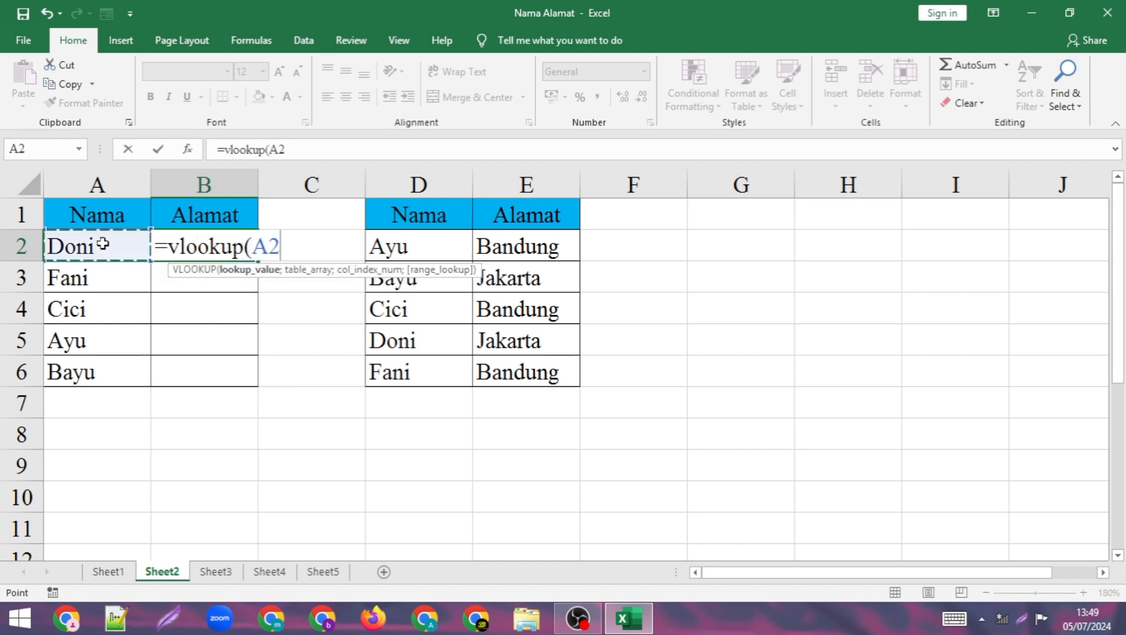
{"action": "type", "text": ";"}
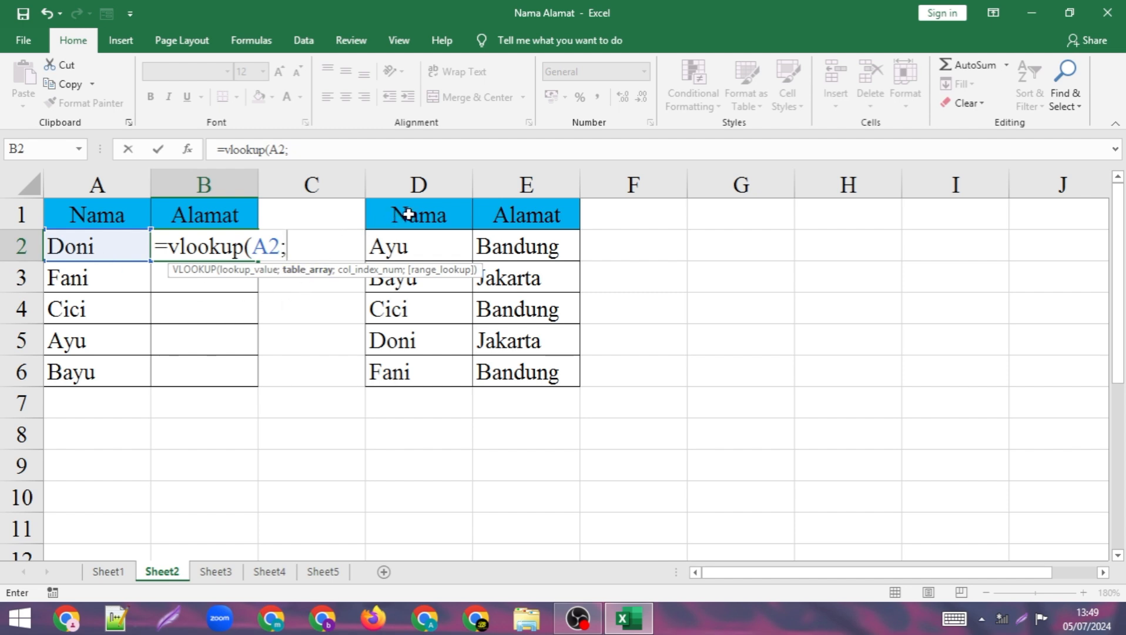
{"action": "left_click_drag", "start_coordinate": [409, 215], "coordinate": [534, 375]}
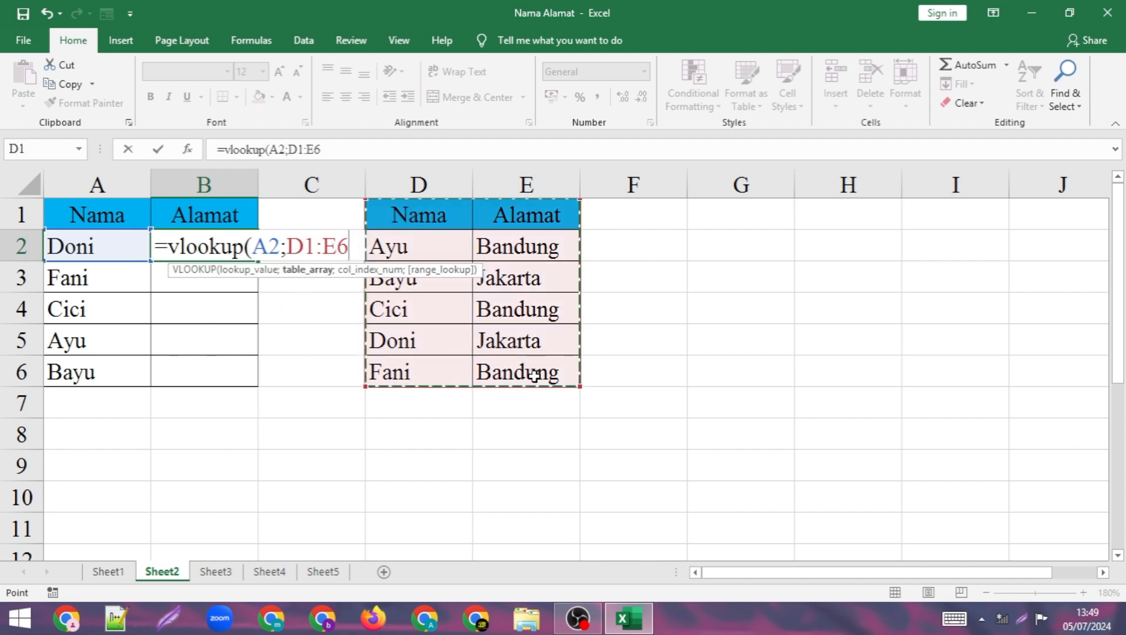
{"action": "type", "text": ";"}
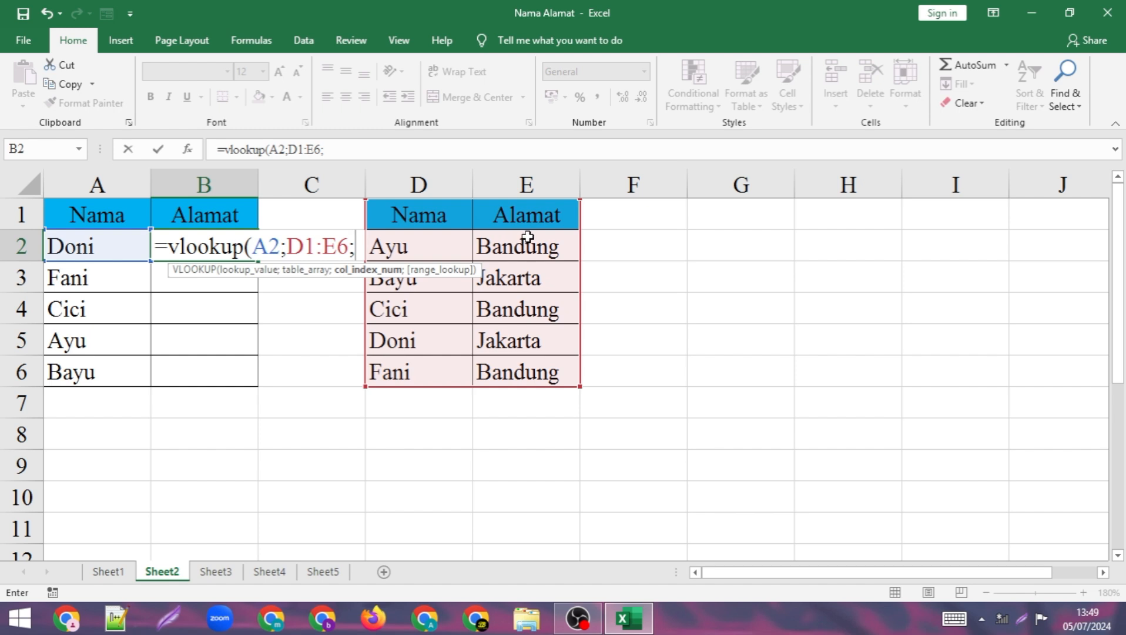
{"action": "type", "text": "2"}
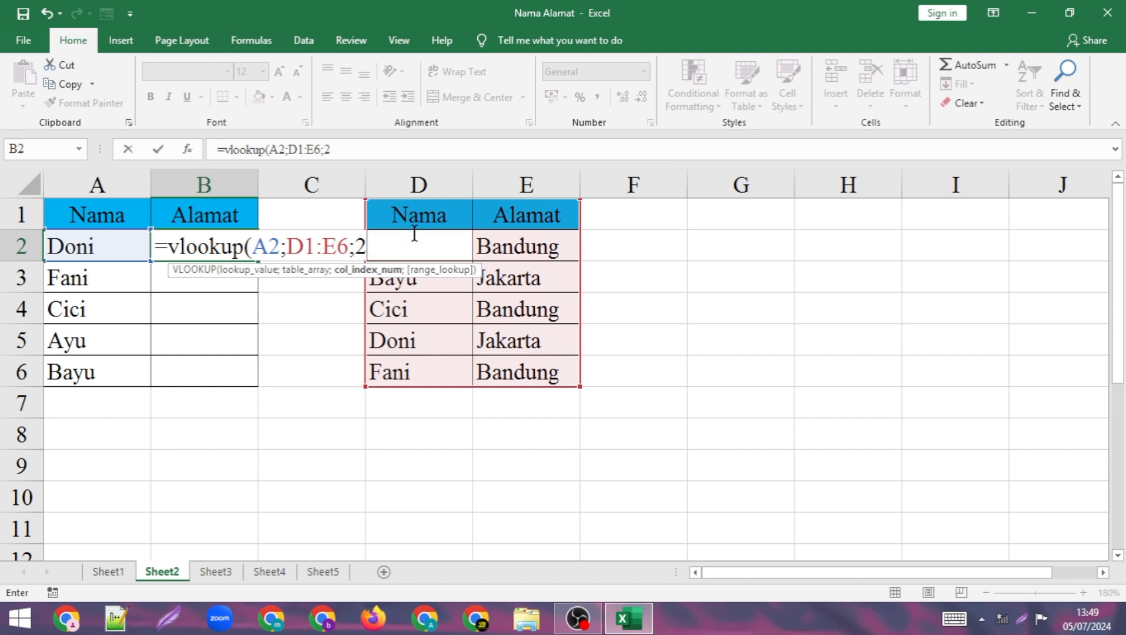
{"action": "type", "text": ";00"}
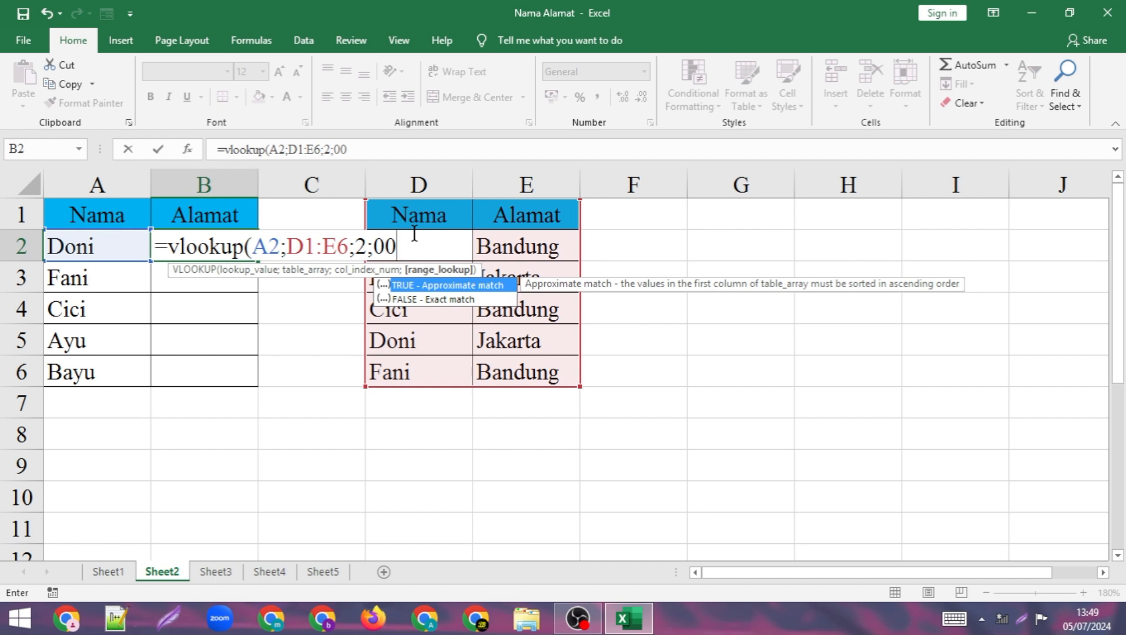
{"action": "key", "text": "BackSpace"}
{"action": "type", "text": ")"}
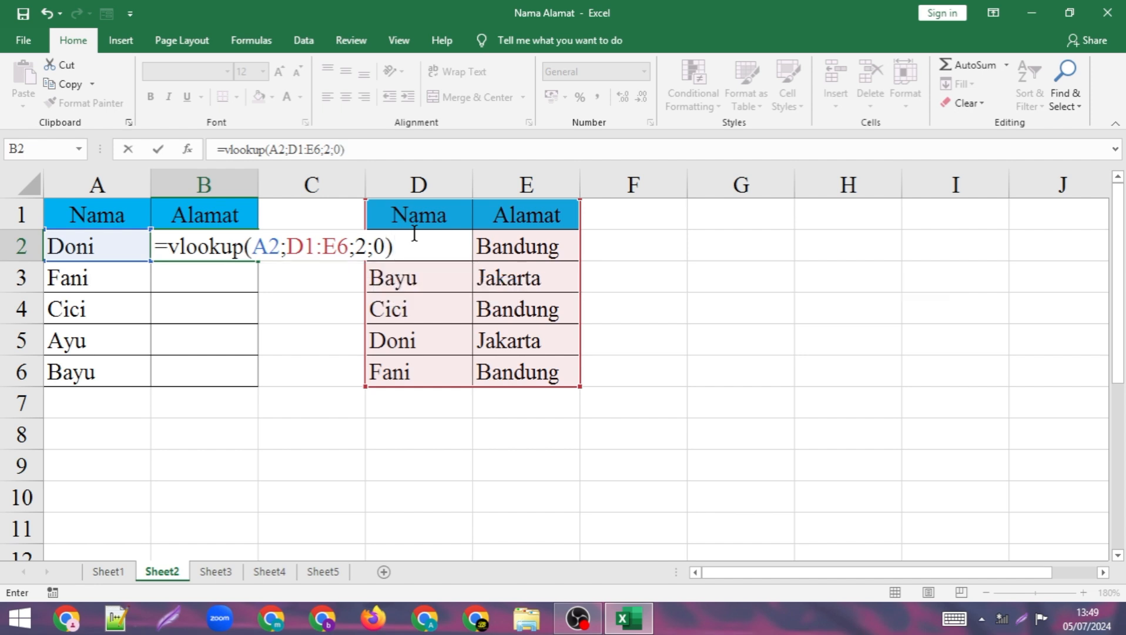
{"action": "key", "text": "Return"}
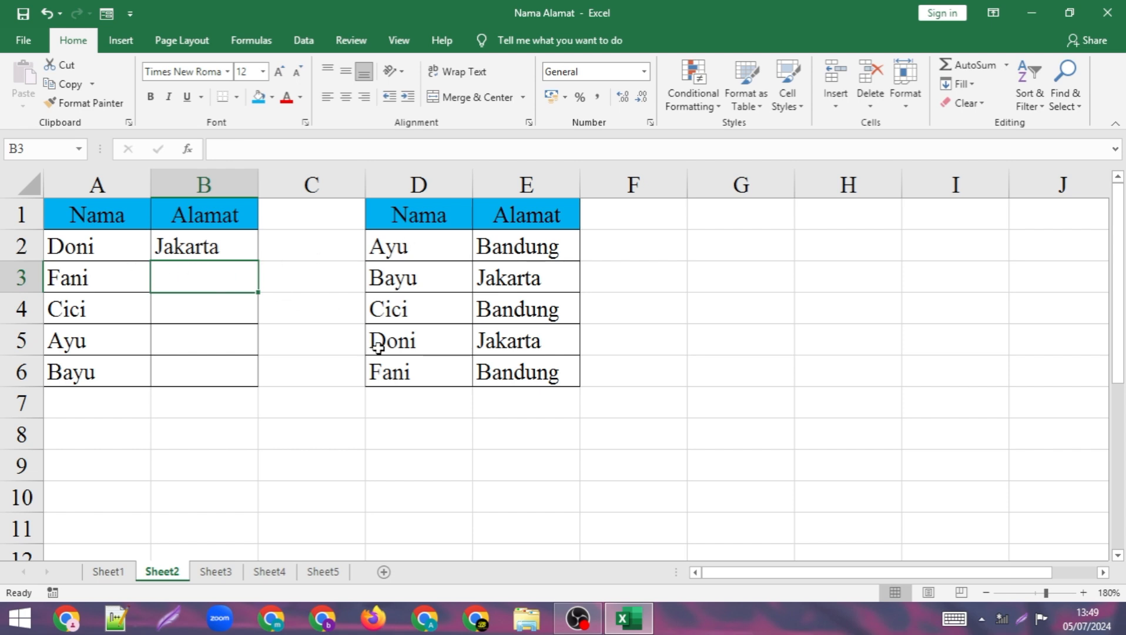
Fill Sheet2's relative-range VLOOKUP formula from B2 down to B6
{"action": "left_click", "coordinate": [228, 250]}
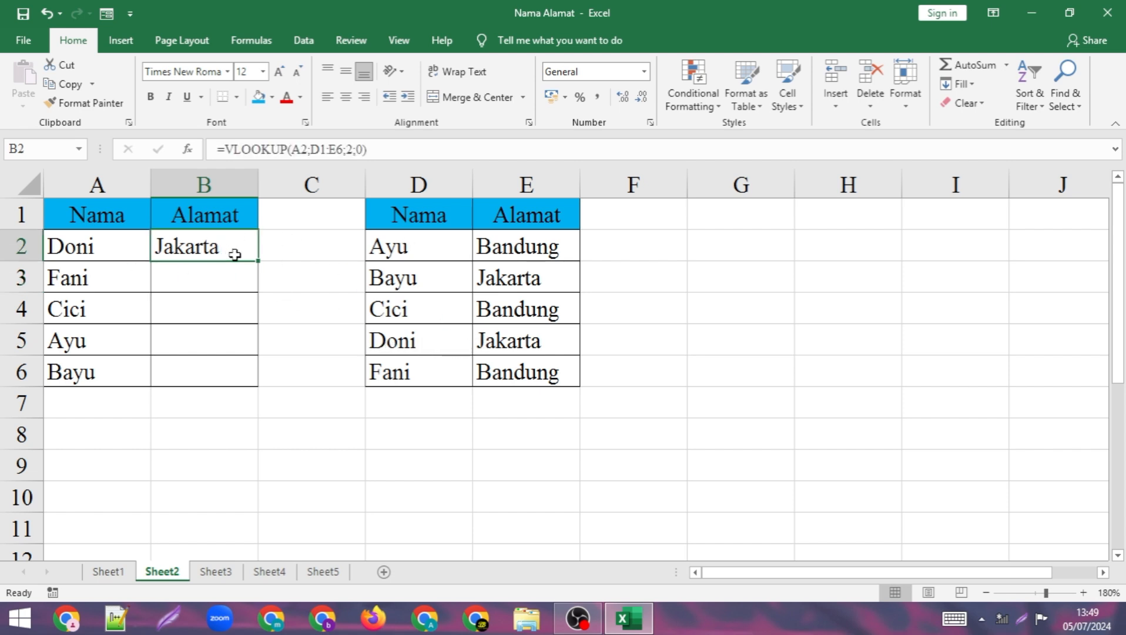
{"action": "double_click", "coordinate": [258, 262]}
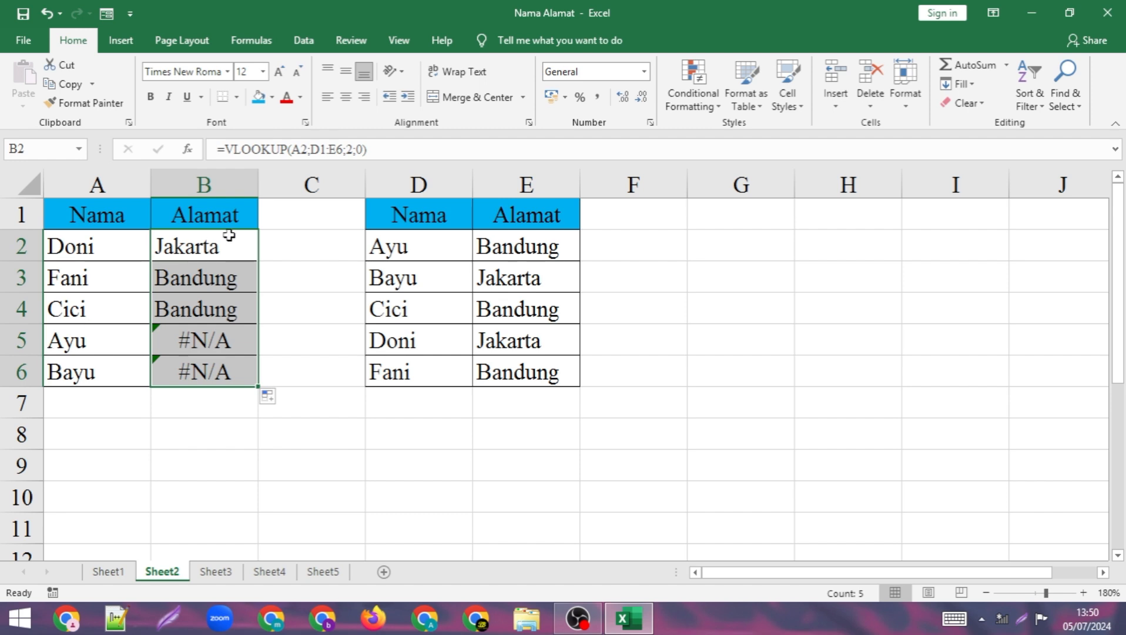
Examine which table range each VLOOKUP formula in Sheet2's cells B2 to B5 refers to
{"action": "double_click", "coordinate": [203, 245]}
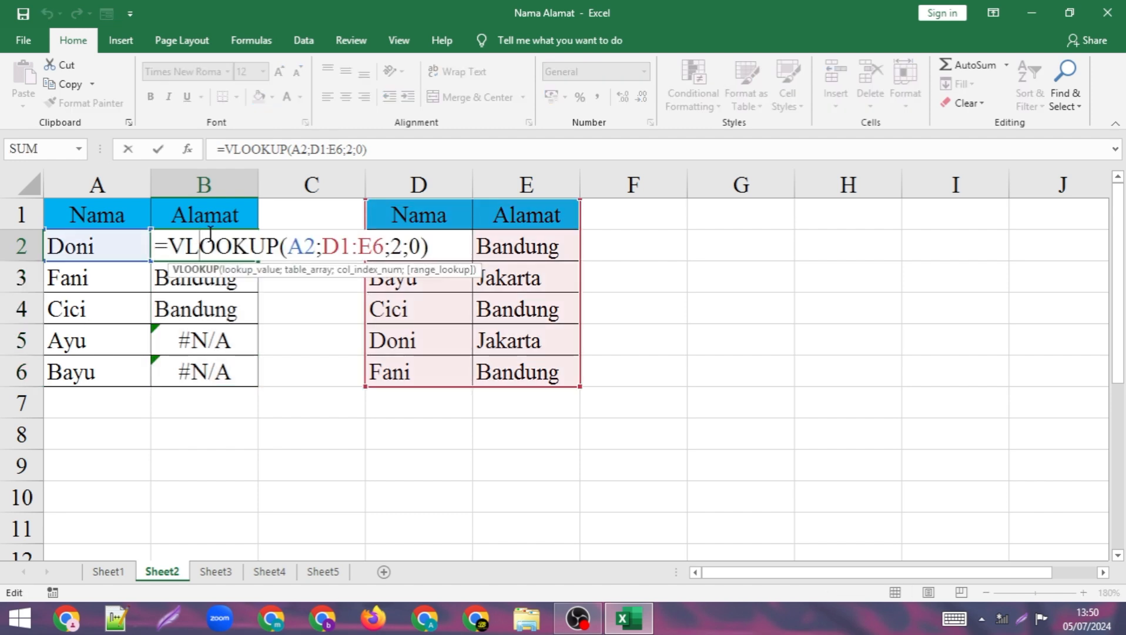
{"action": "key", "text": "Return"}
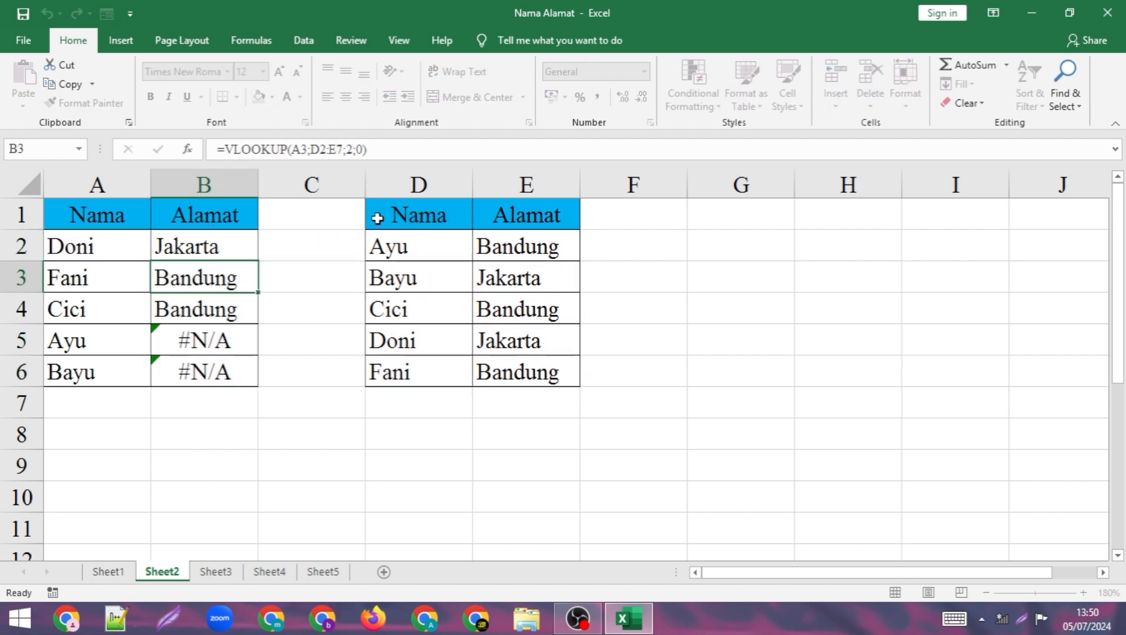
{"action": "double_click", "coordinate": [215, 277]}
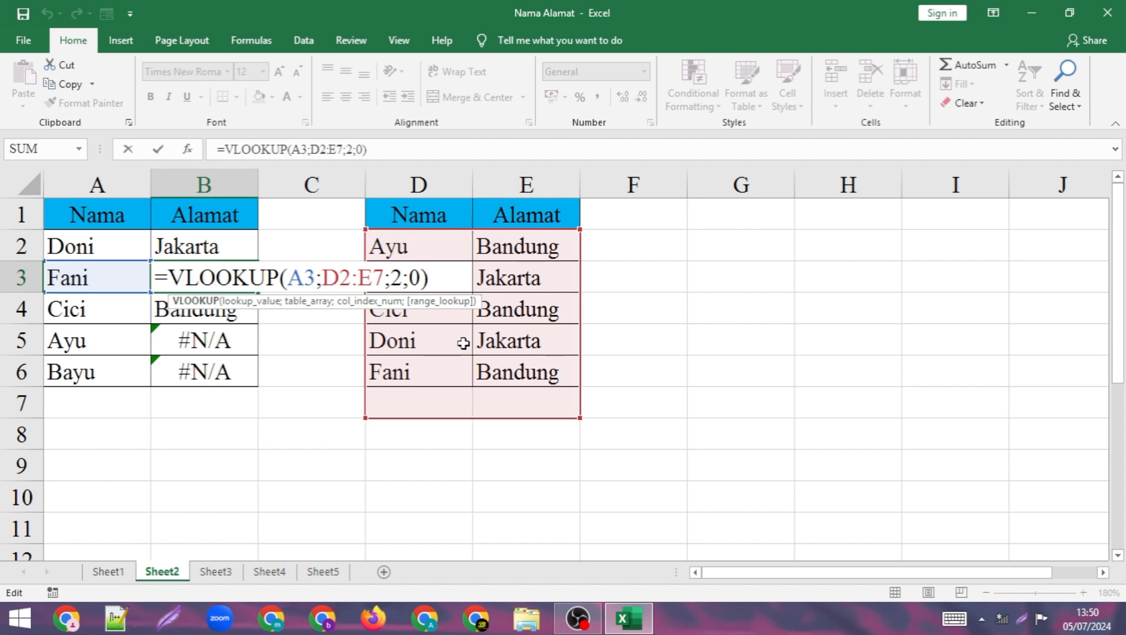
{"action": "key", "text": "Return"}
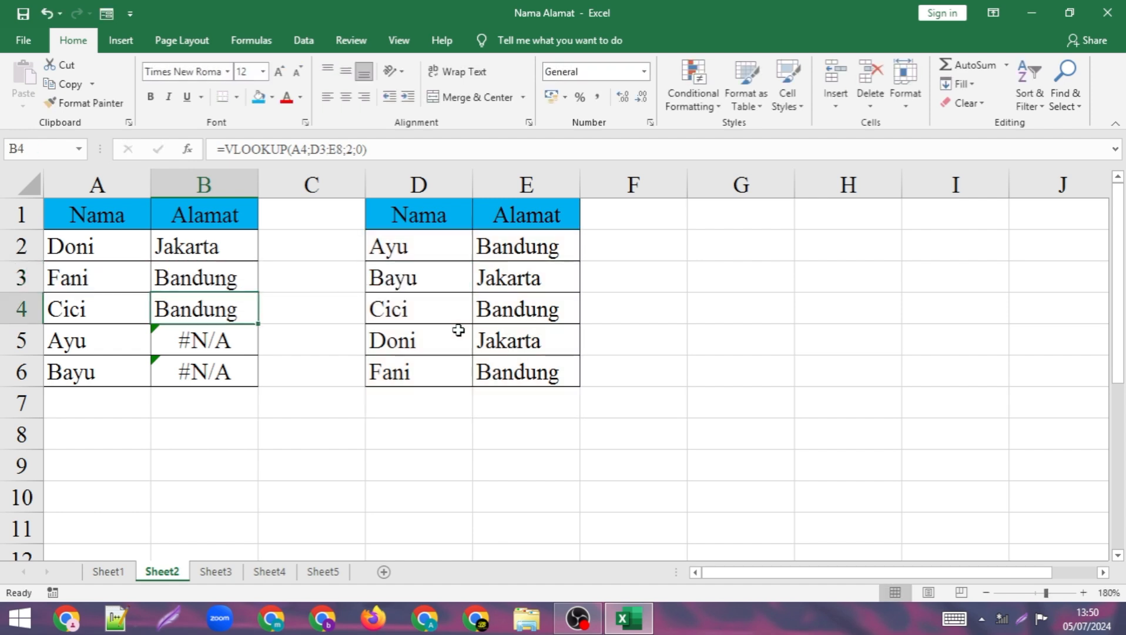
{"action": "double_click", "coordinate": [216, 305]}
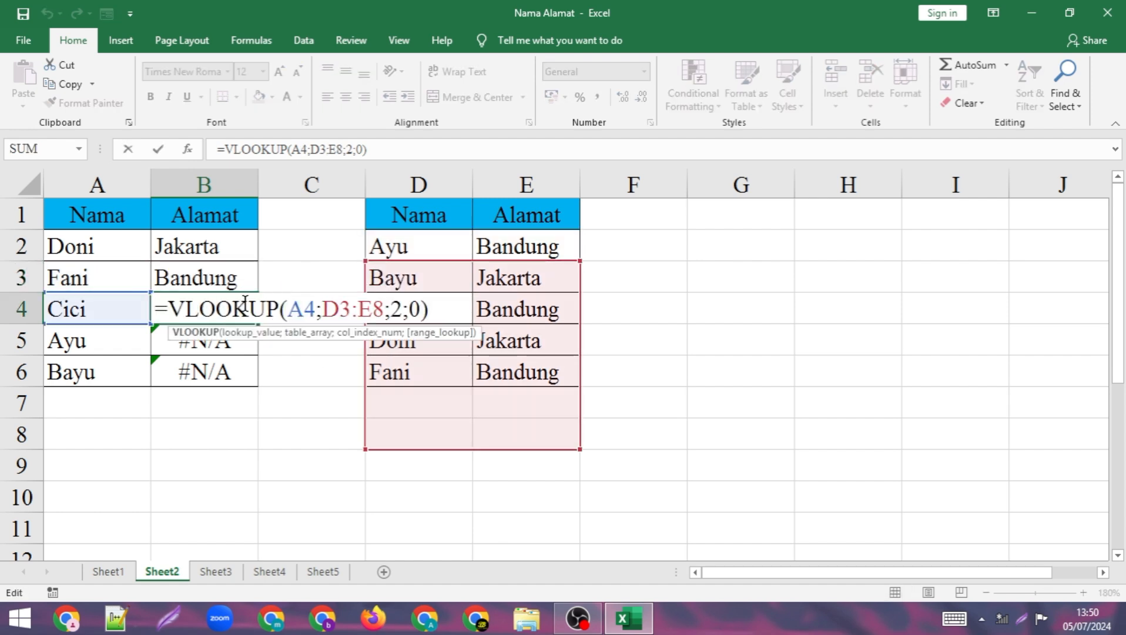
{"action": "key", "text": "Return"}
{"action": "double_click", "coordinate": [214, 339]}
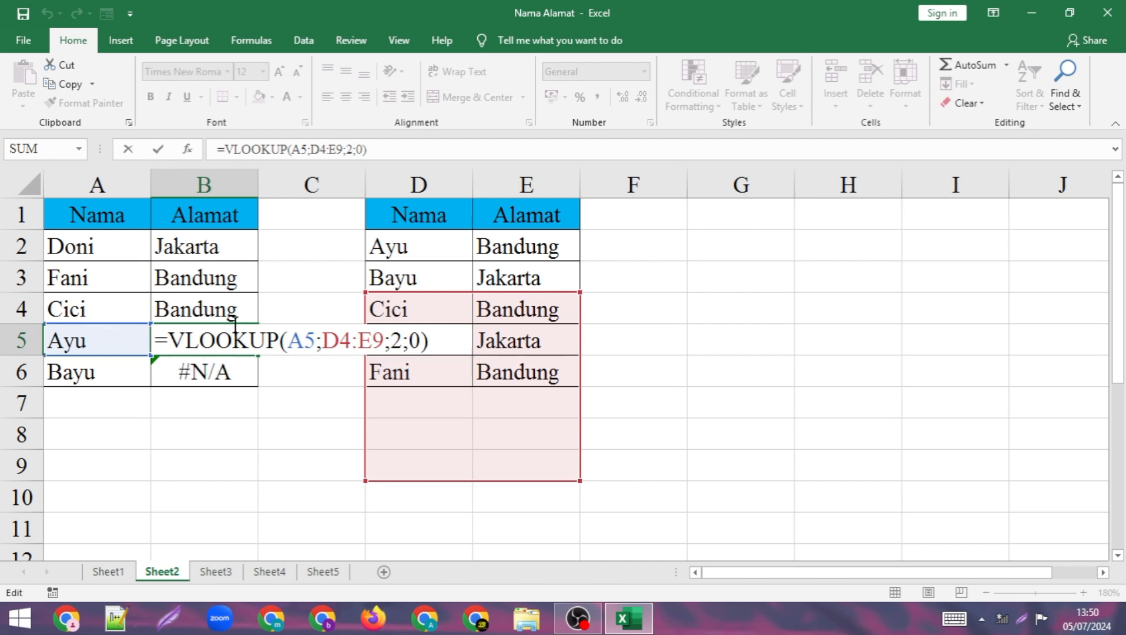
{"action": "key", "text": "Return"}
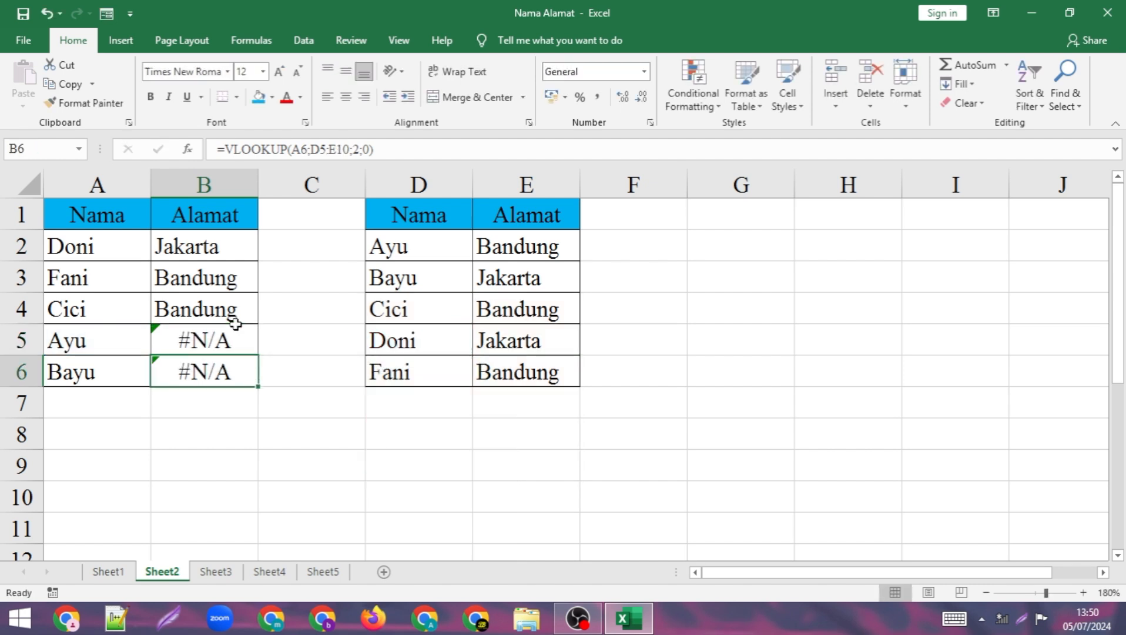
Lock the table range in Sheet2's B2 formula as $D$1:$E$6 and fill the formula down to B6
{"action": "double_click", "coordinate": [213, 246]}
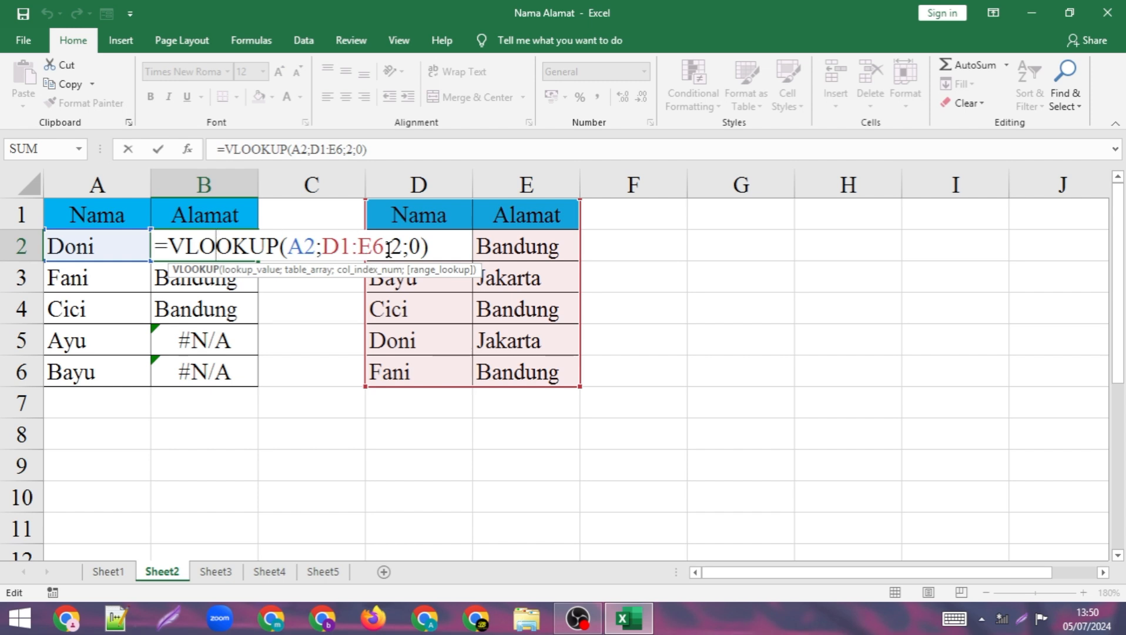
{"action": "left_click_drag", "start_coordinate": [385, 247], "coordinate": [322, 247]}
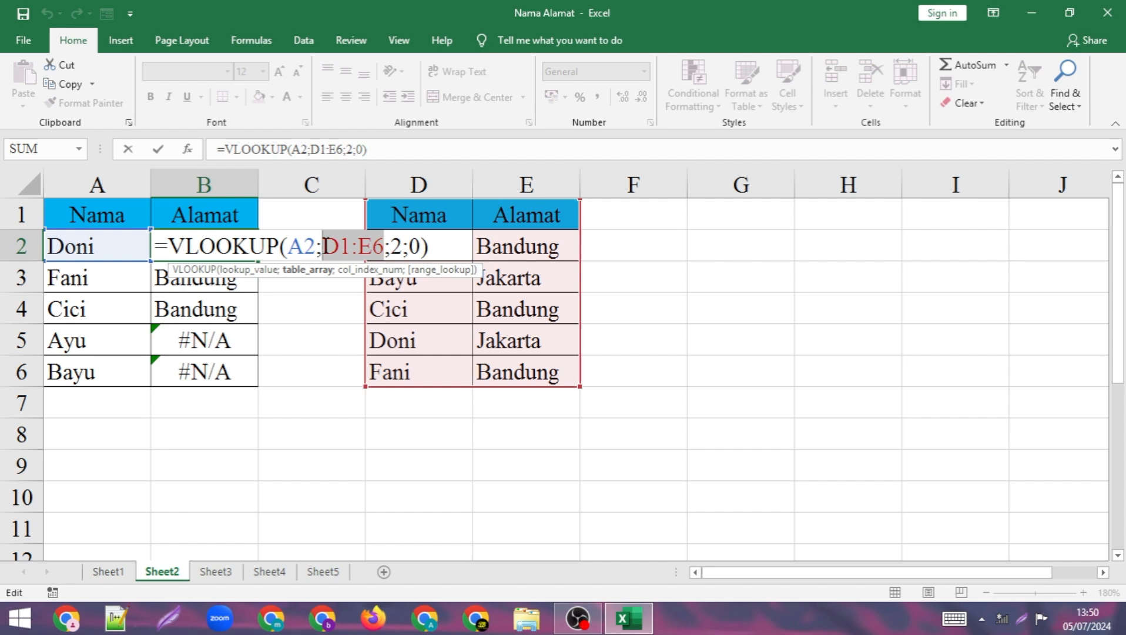
{"action": "key", "text": "F4"}
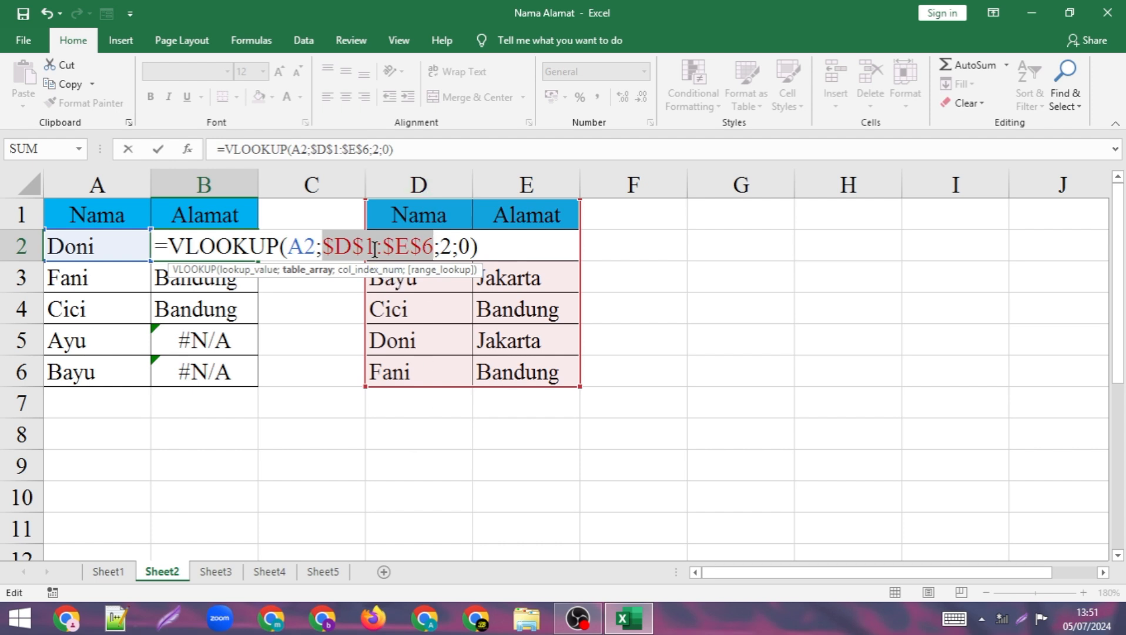
{"action": "key", "text": "Return"}
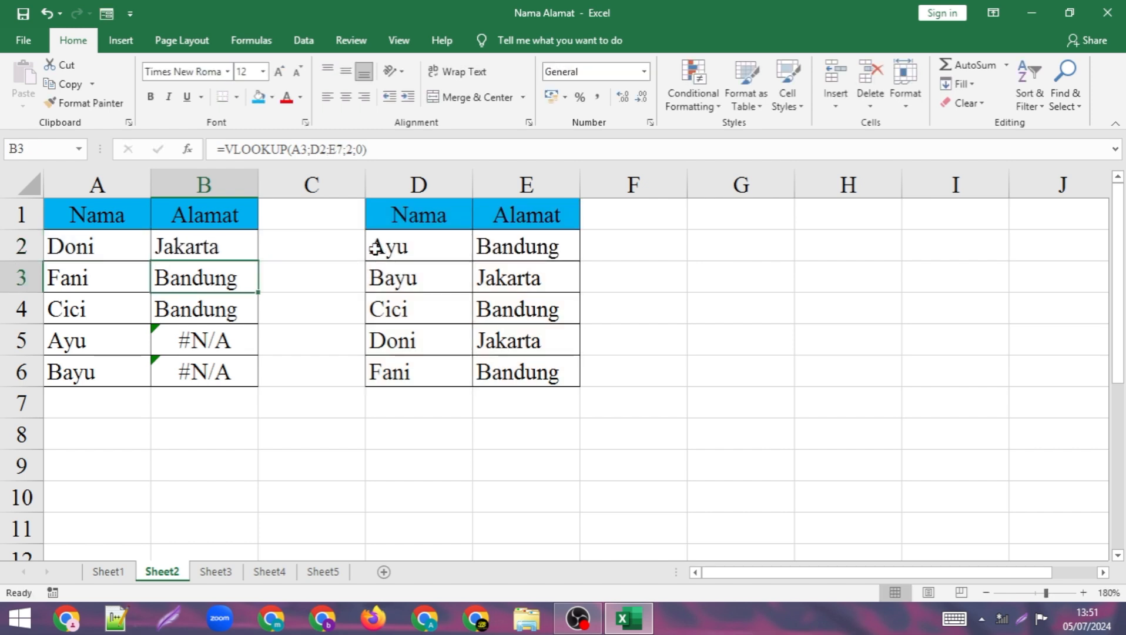
{"action": "left_click", "coordinate": [202, 244]}
{"action": "double_click", "coordinate": [258, 260]}
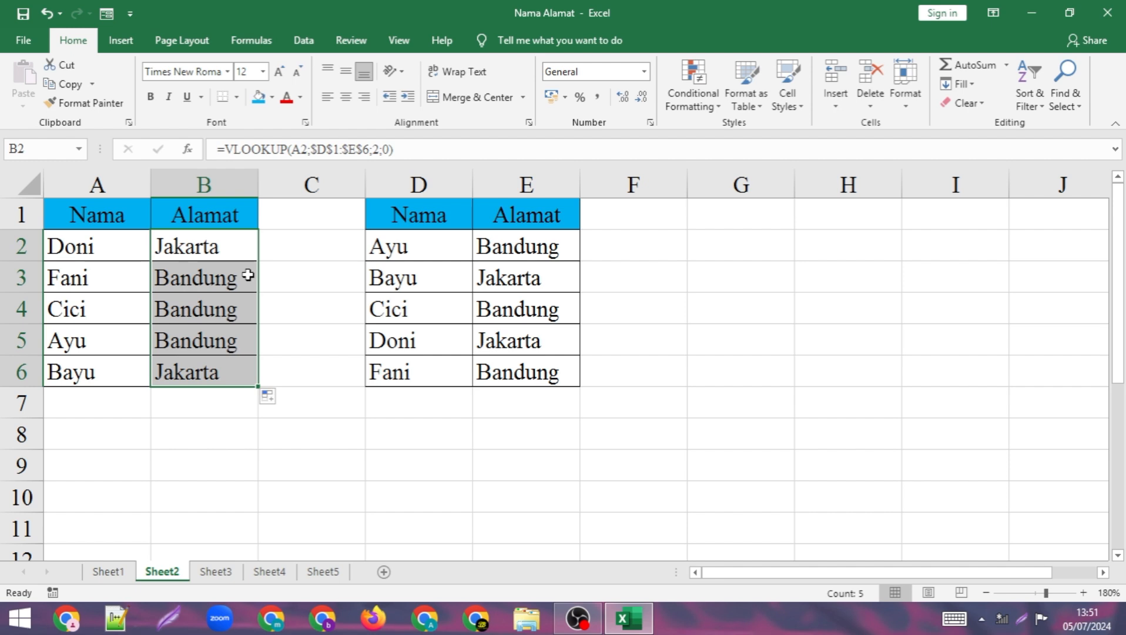
On Sheet3, enter =VLOOKUP(A2;$D$1:$E$6;2;0) in cell B2, with the table range absolute
{"action": "left_click", "coordinate": [221, 576]}
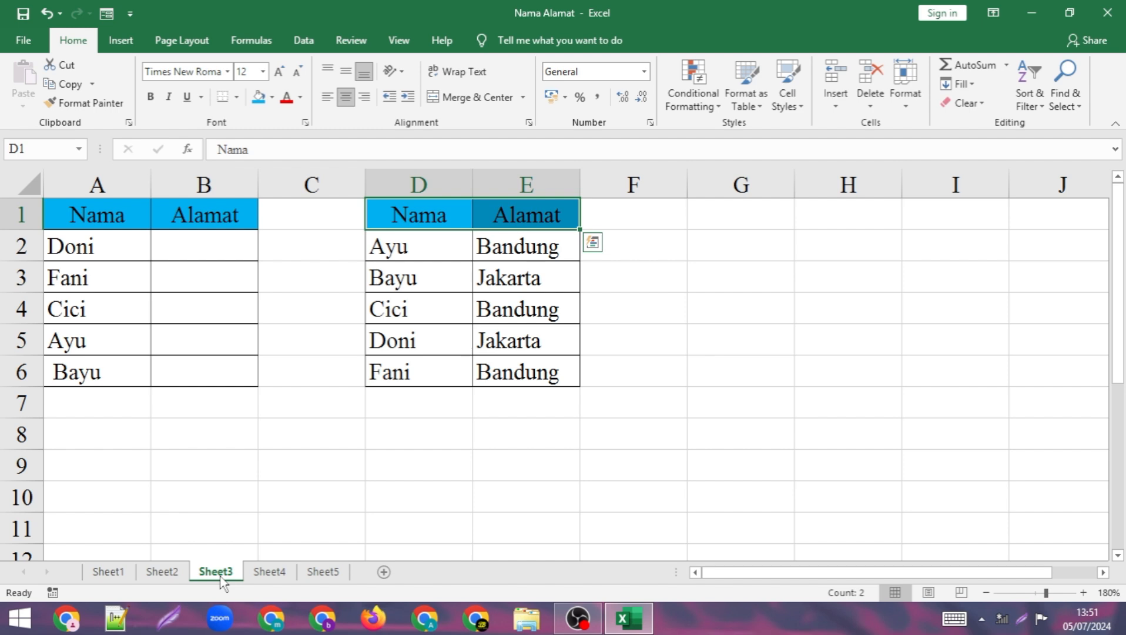
{"action": "left_click", "coordinate": [206, 243]}
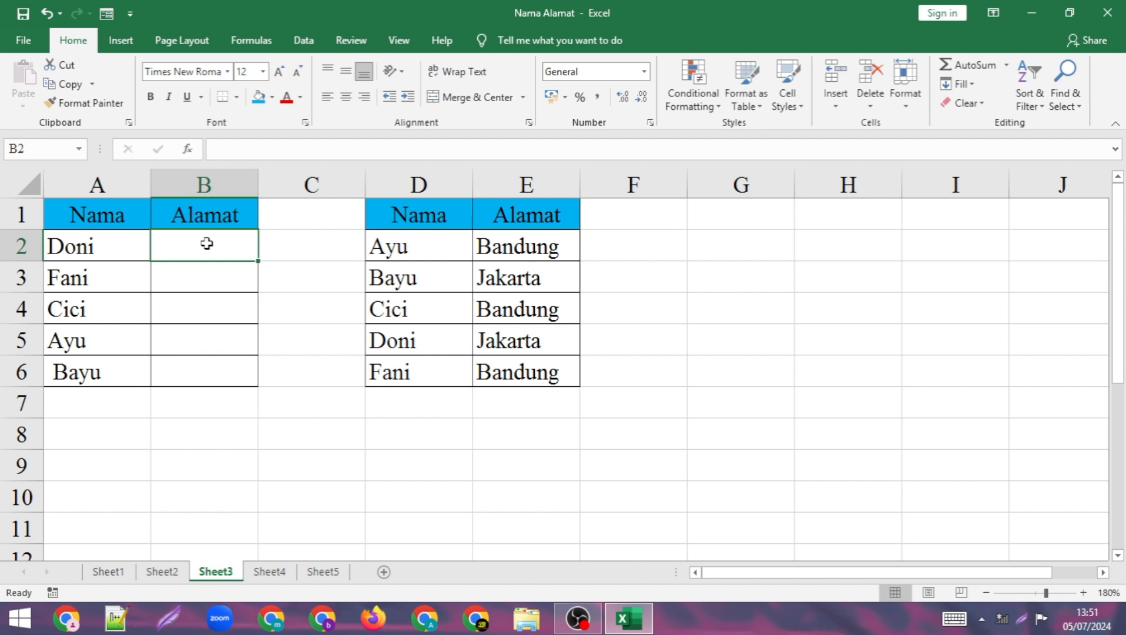
{"action": "type", "text": "=b"}
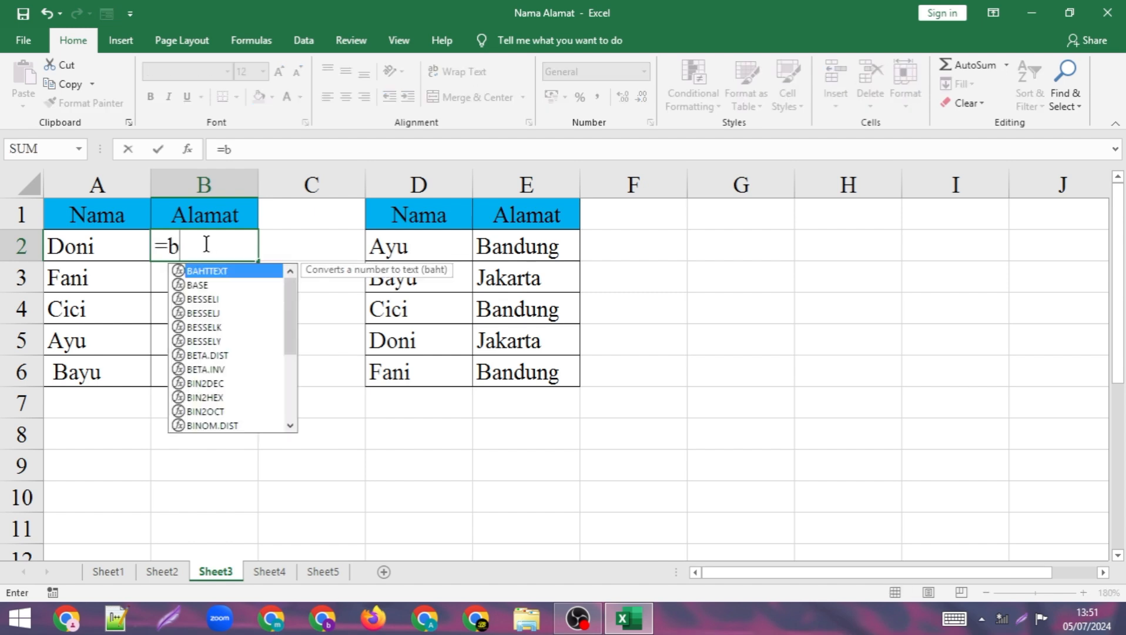
{"action": "key", "text": "BackSpace"}
{"action": "type", "text": "vlookup"}
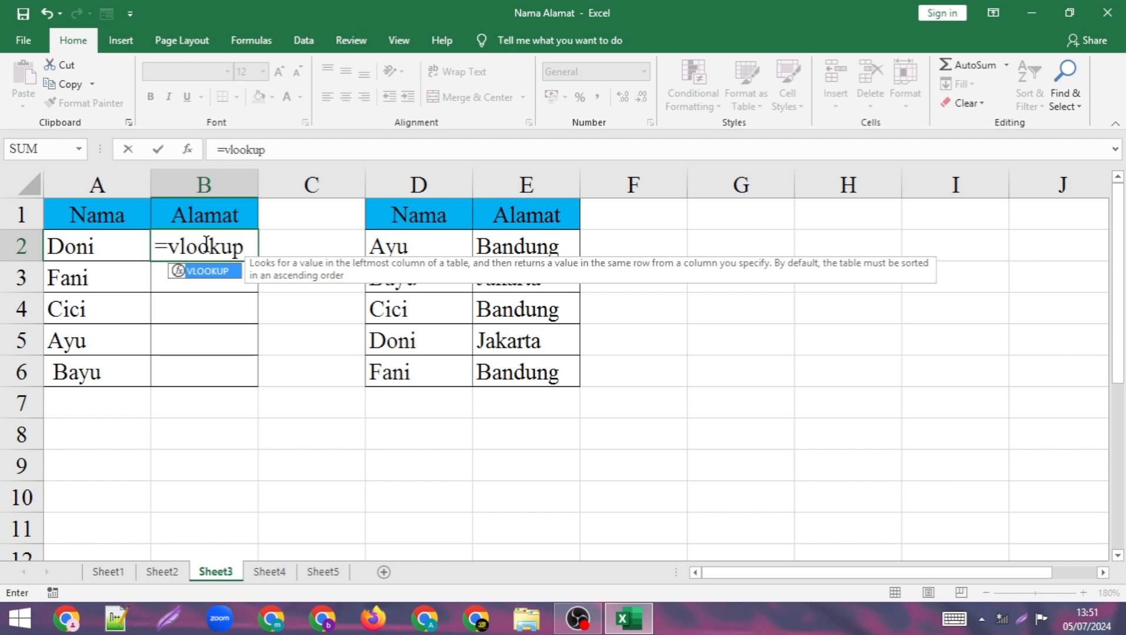
{"action": "type", "text": "("}
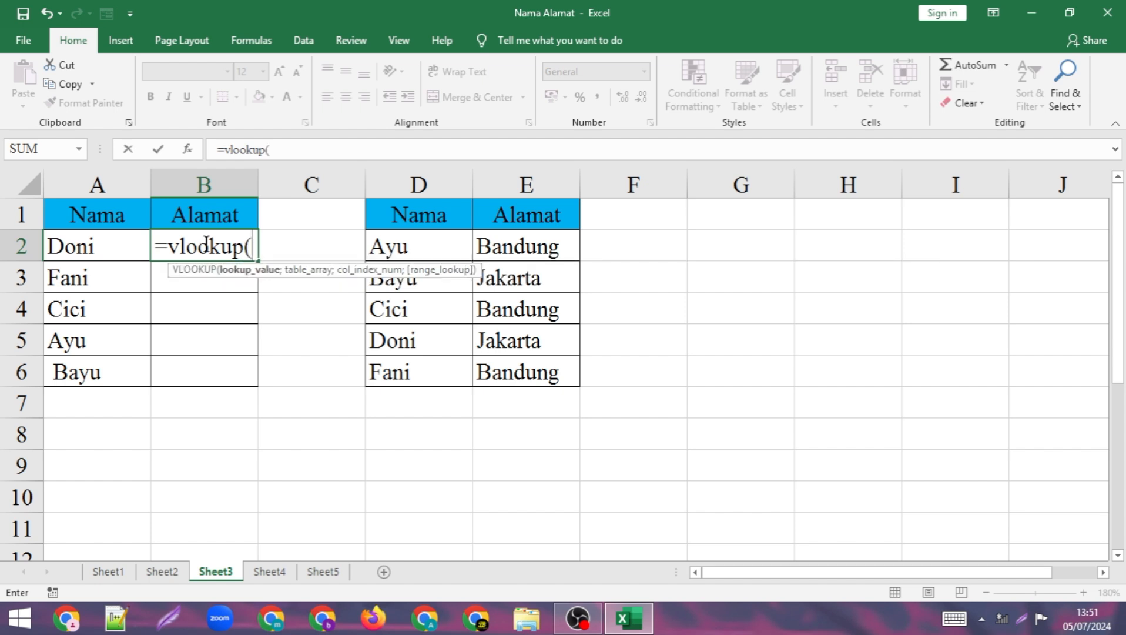
{"action": "left_click", "coordinate": [100, 239]}
{"action": "type", "text": ";"}
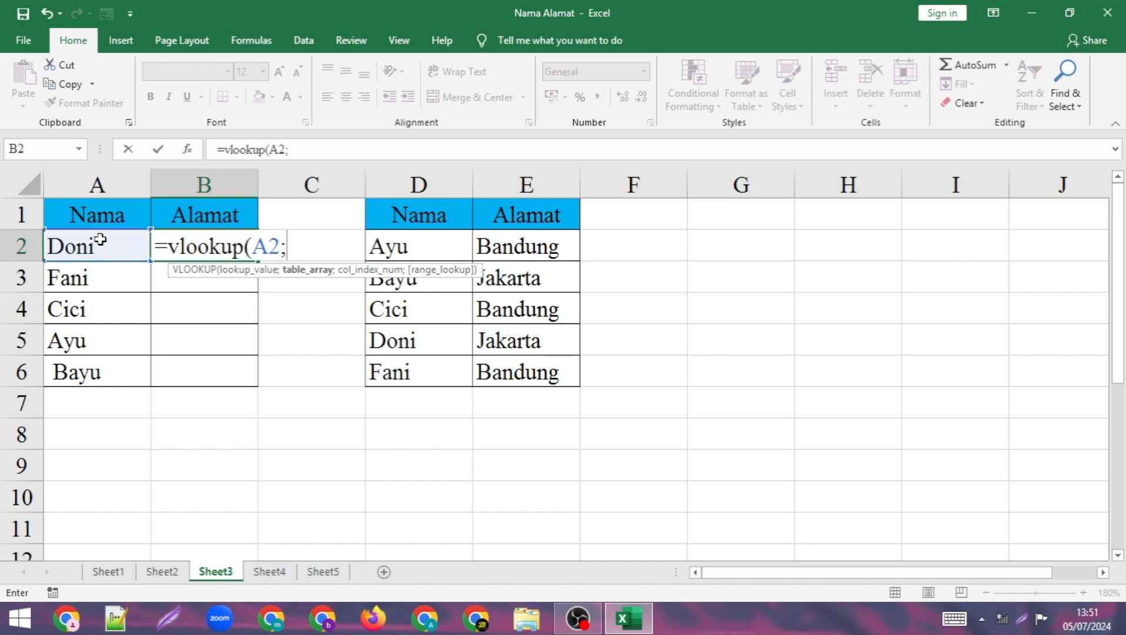
{"action": "left_click_drag", "start_coordinate": [384, 214], "coordinate": [530, 368]}
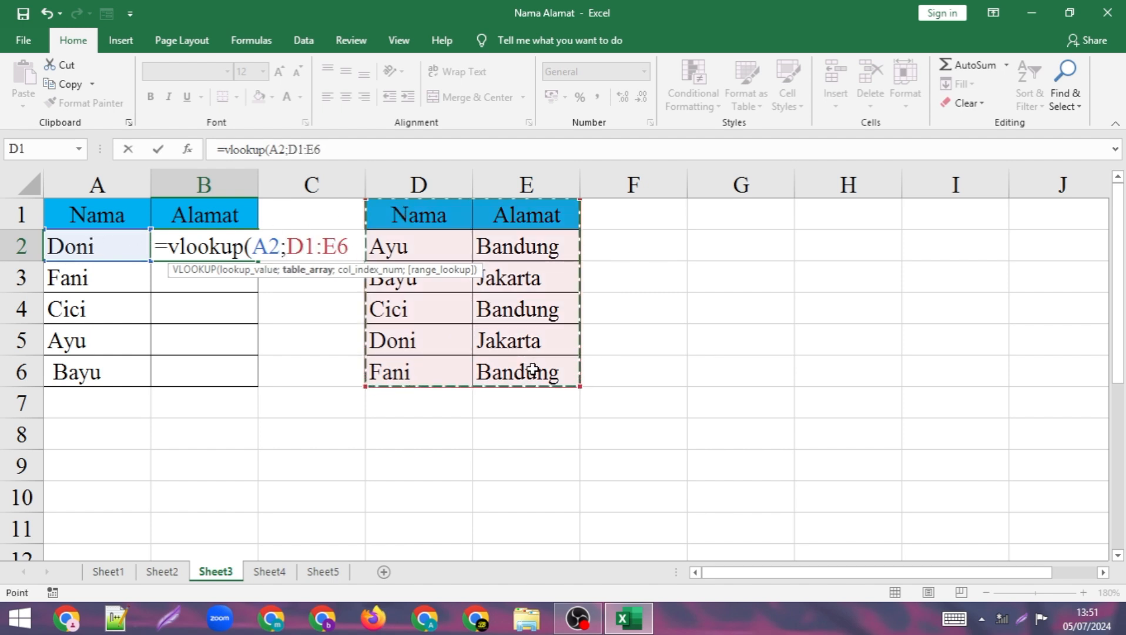
{"action": "key", "text": "F4"}
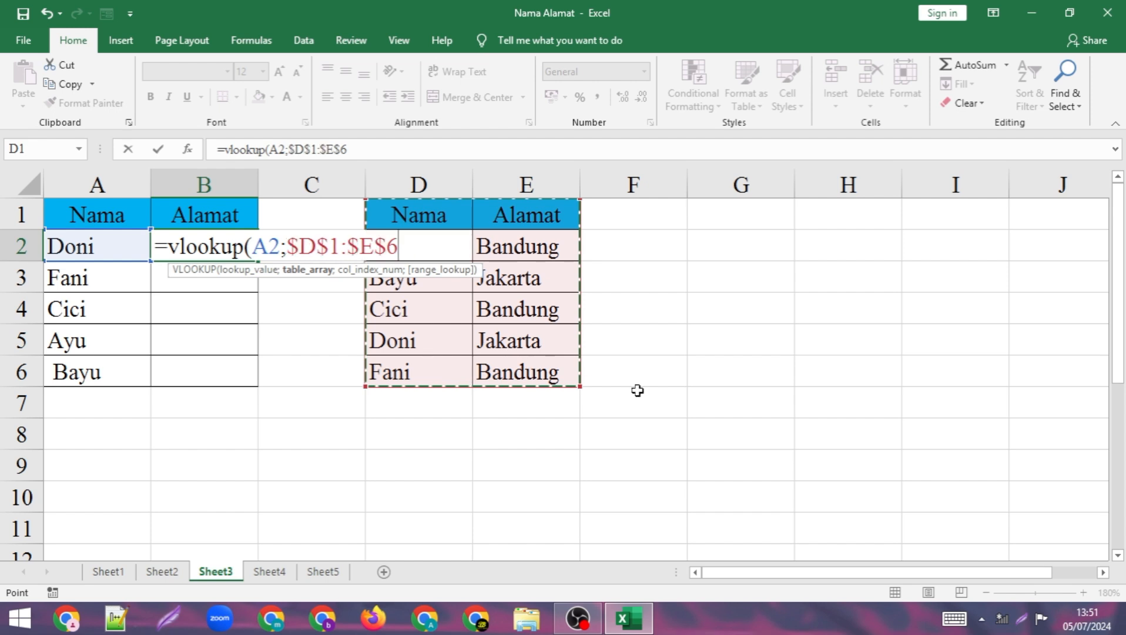
{"action": "type", "text": ";"}
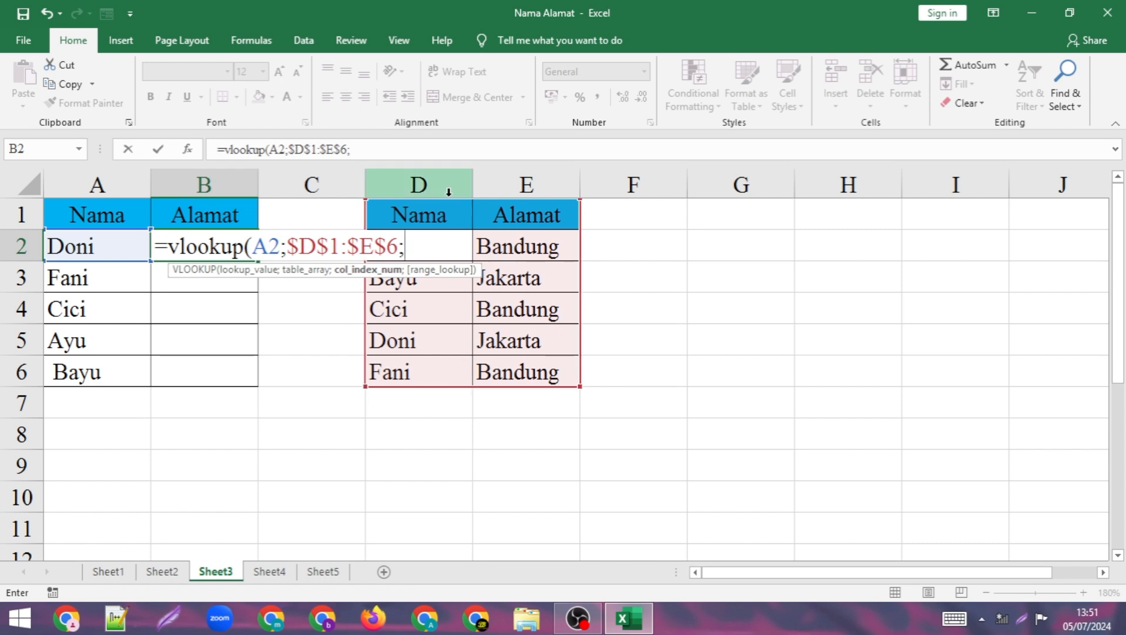
{"action": "type", "text": "2"}
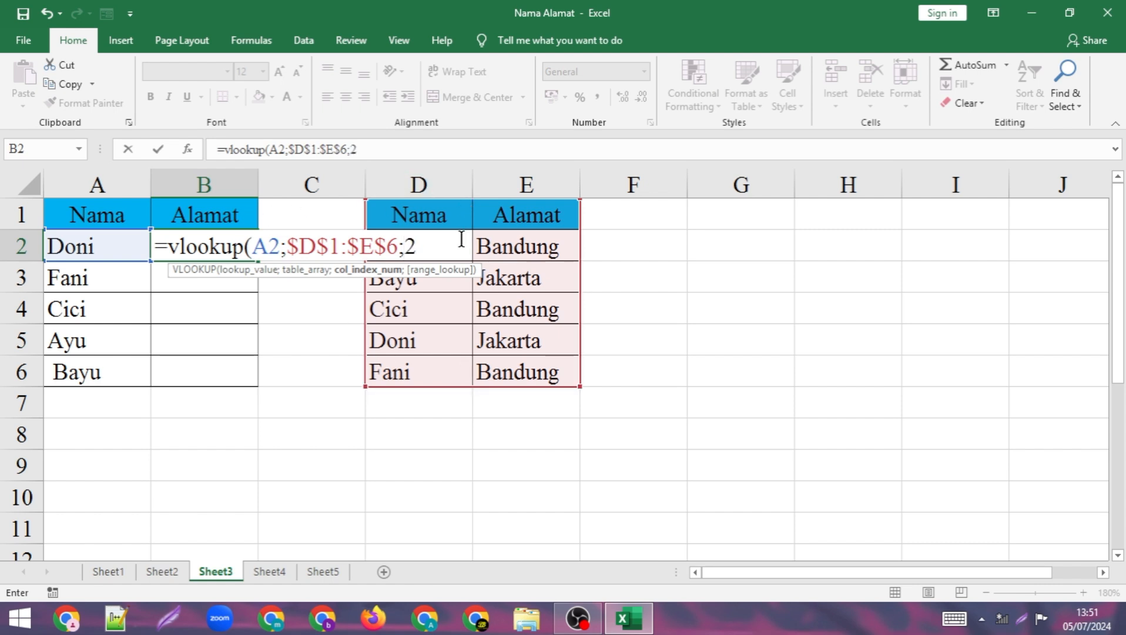
{"action": "type", "text": ";"}
{"action": "type", "text": "0)"}
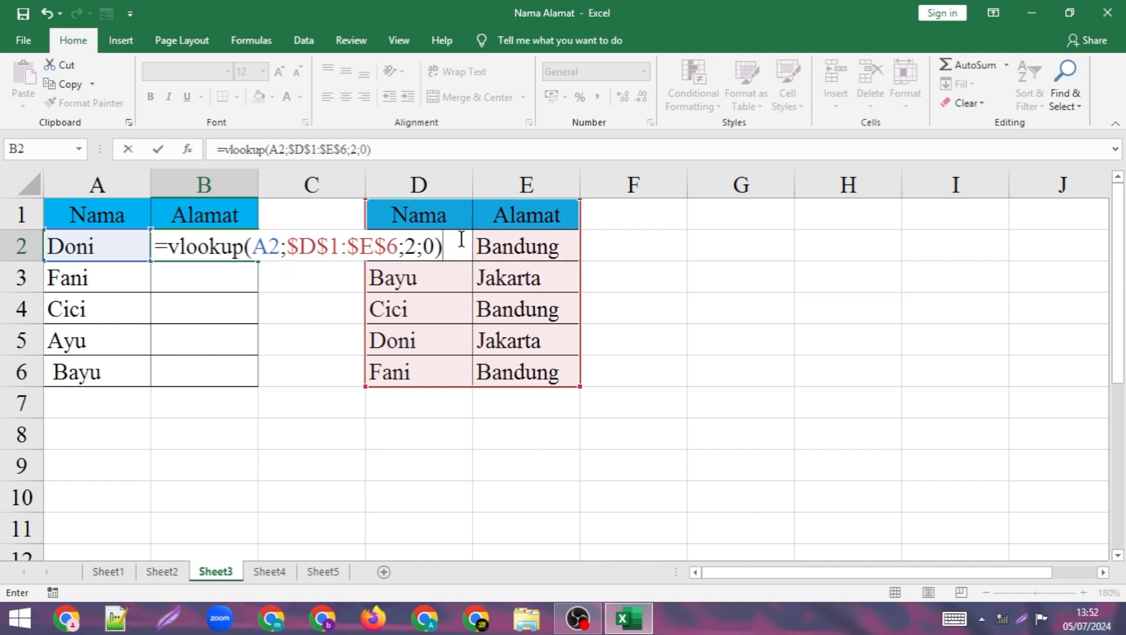
{"action": "key", "text": "Return"}
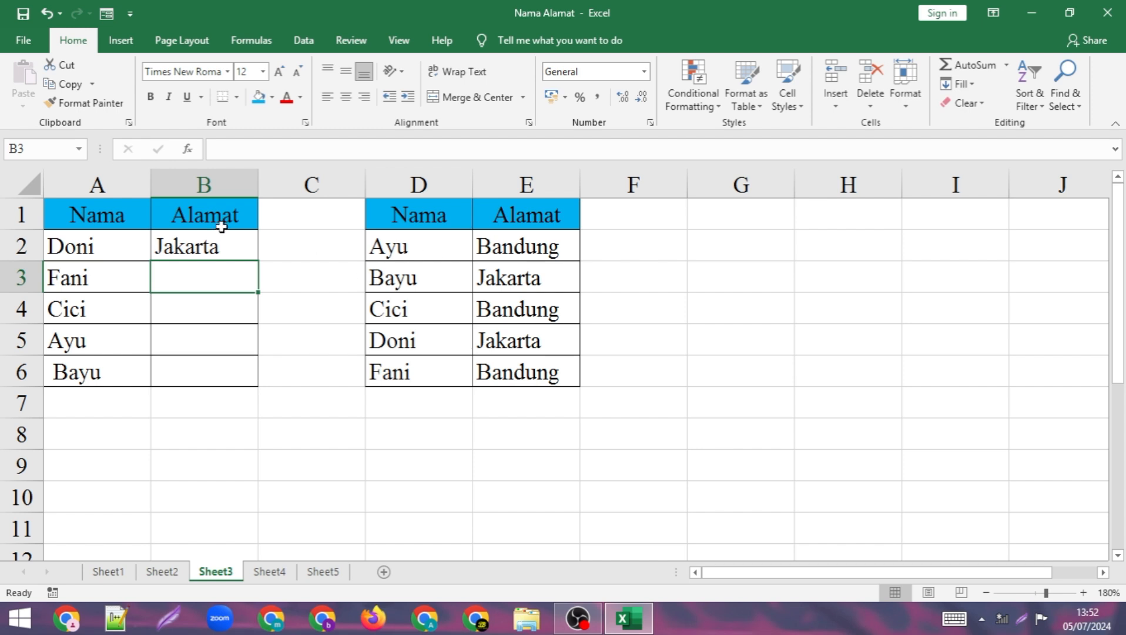
Fill Sheet3's VLOOKUP formula from B2 down to B6 and check the table range used in B4
{"action": "left_click", "coordinate": [213, 242]}
{"action": "double_click", "coordinate": [262, 261]}
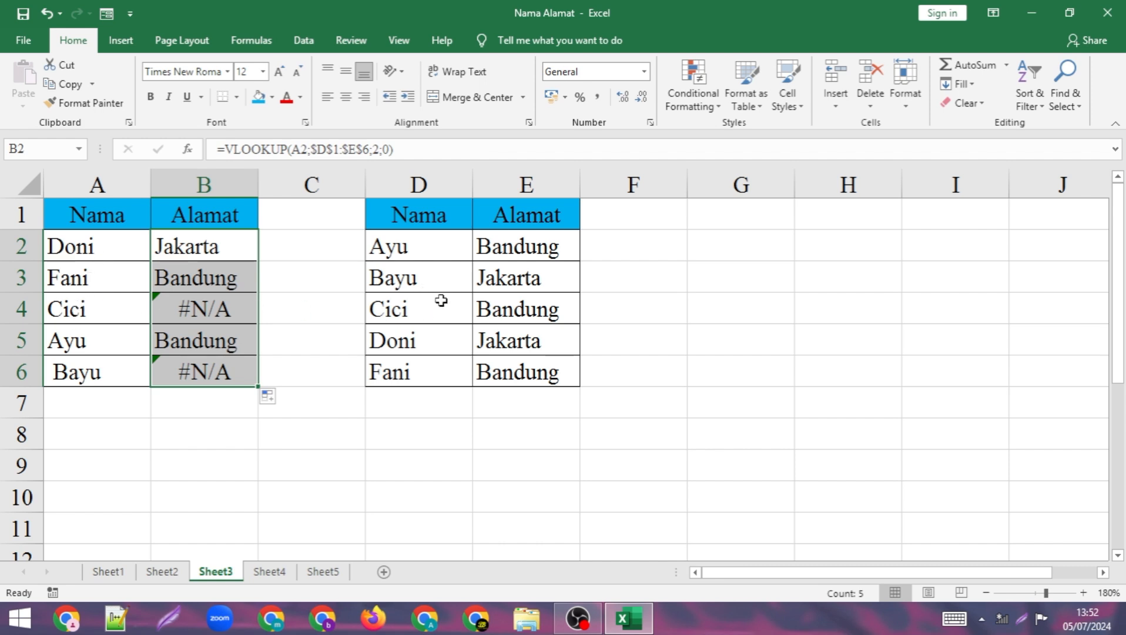
{"action": "double_click", "coordinate": [225, 310]}
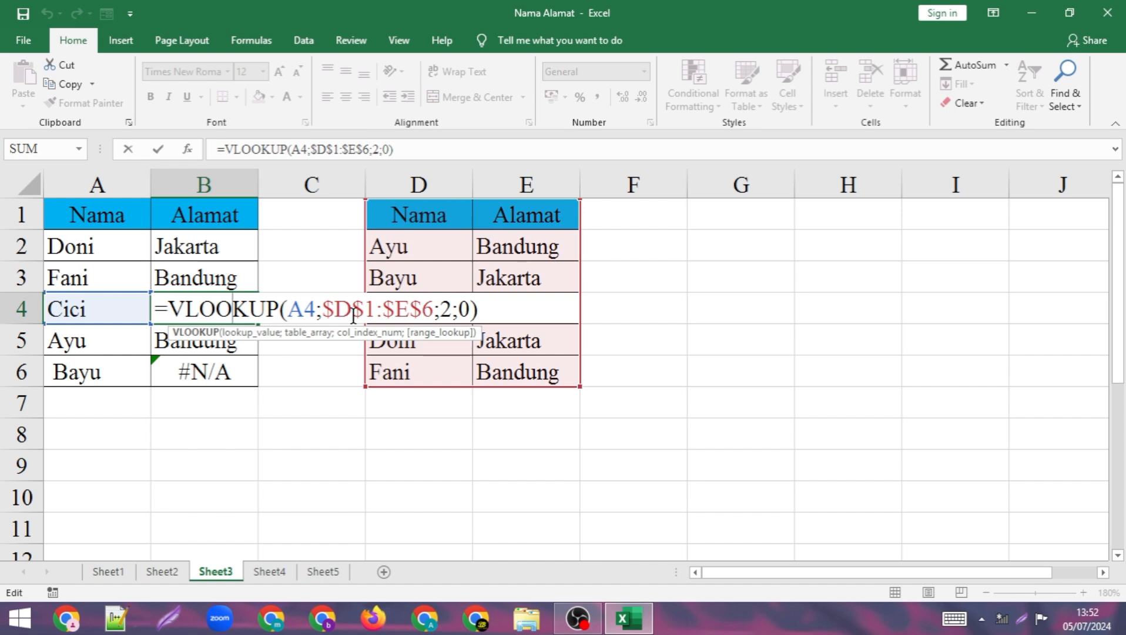
{"action": "key", "text": "Return"}
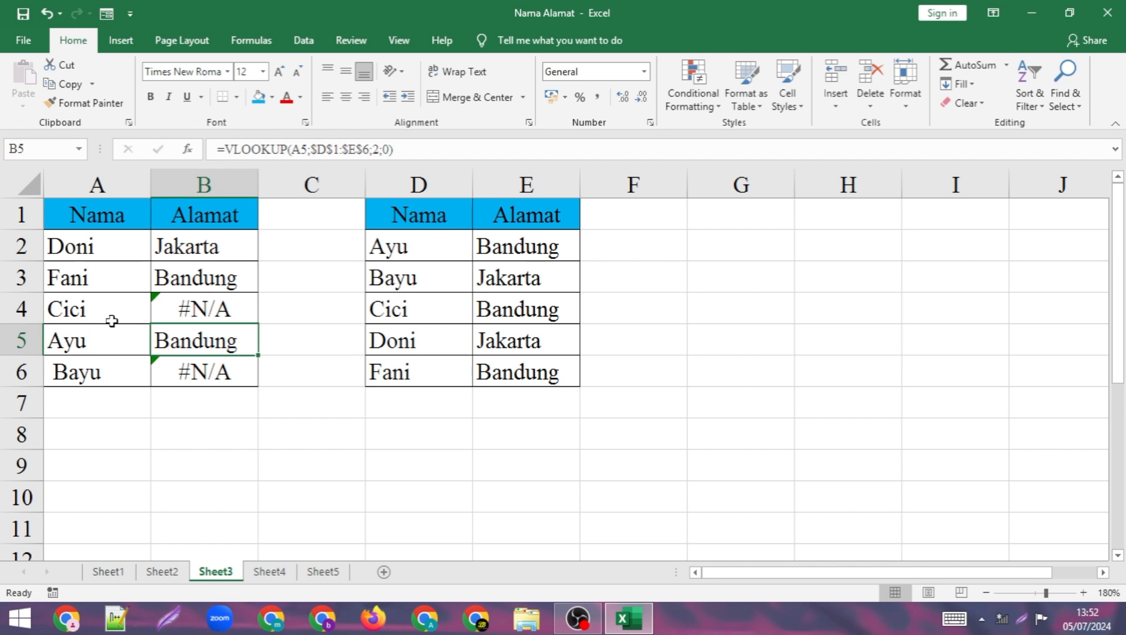
Remove the leading space before the name in cell A6 of Sheet3
{"action": "left_click", "coordinate": [1083, 592]}
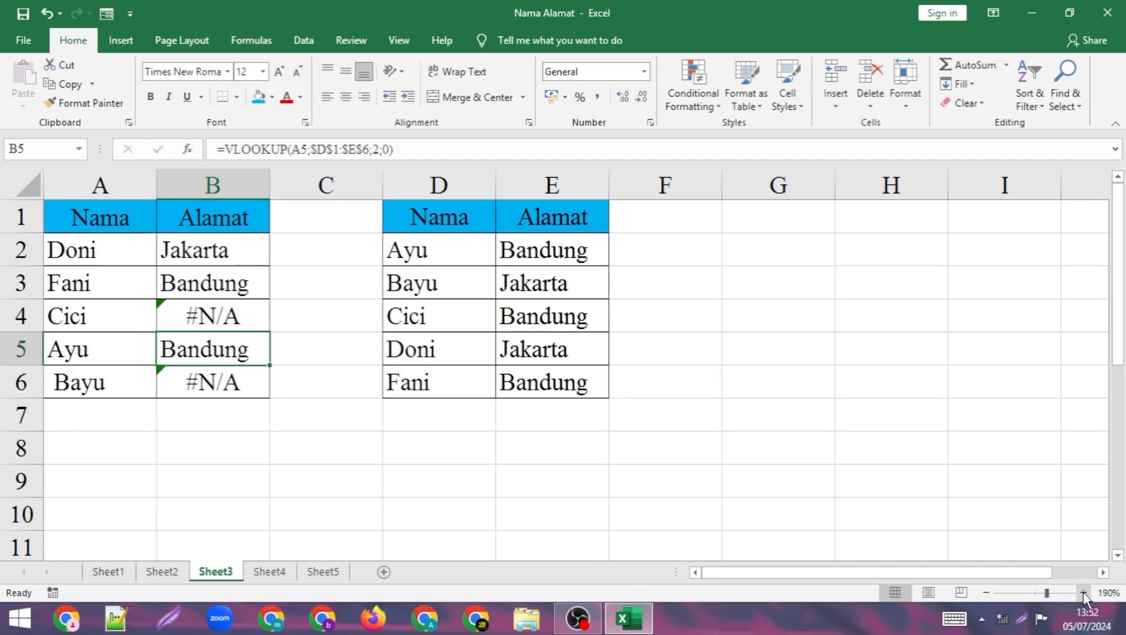
{"action": "double_click", "coordinate": [51, 382]}
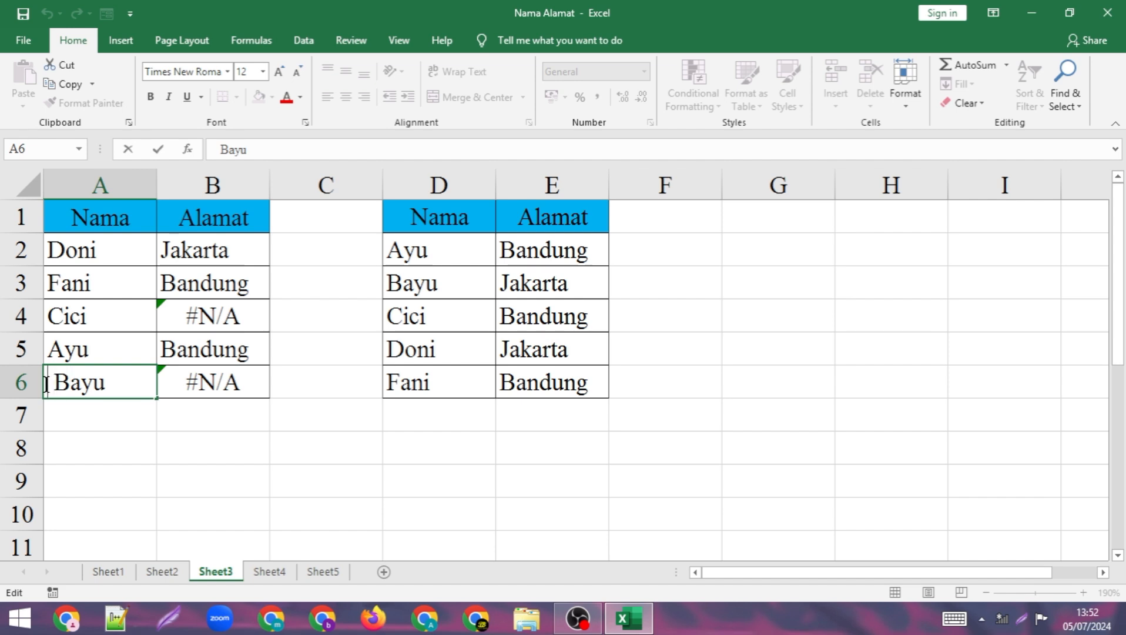
{"action": "key", "text": "Delete"}
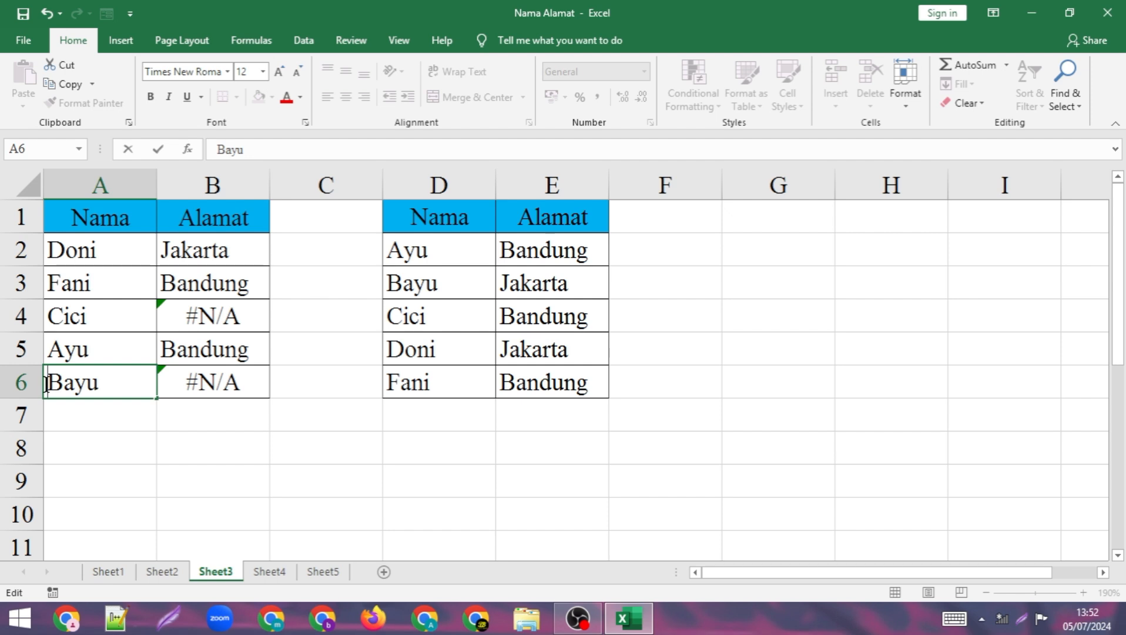
{"action": "key", "text": "Return"}
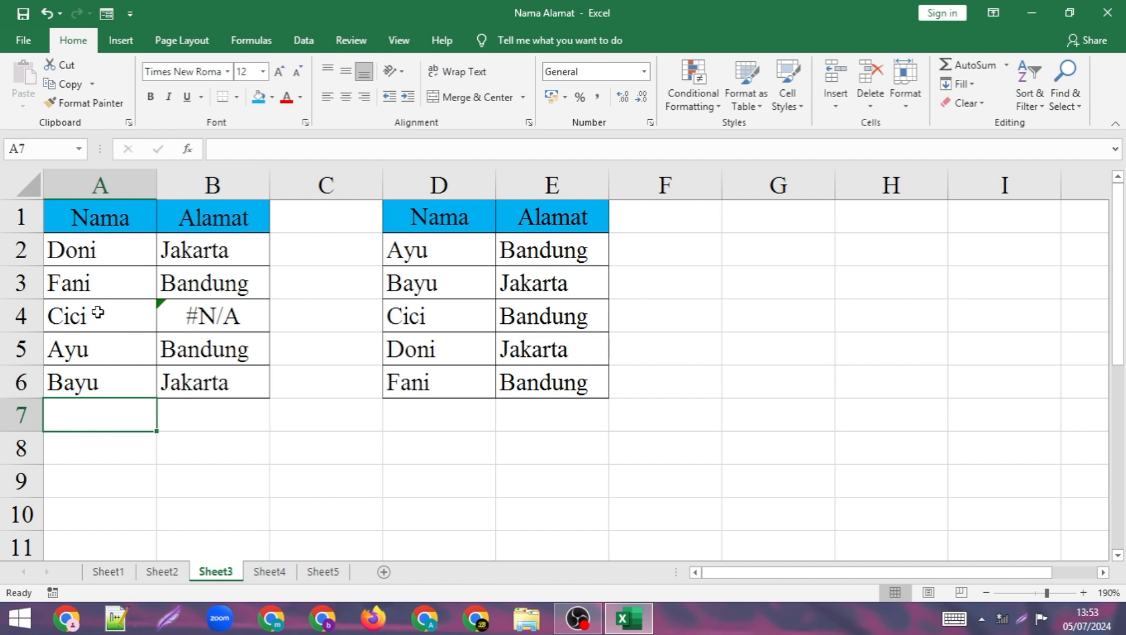
Remove the trailing space after the name in cell A4 of Sheet3
{"action": "left_click", "coordinate": [139, 310]}
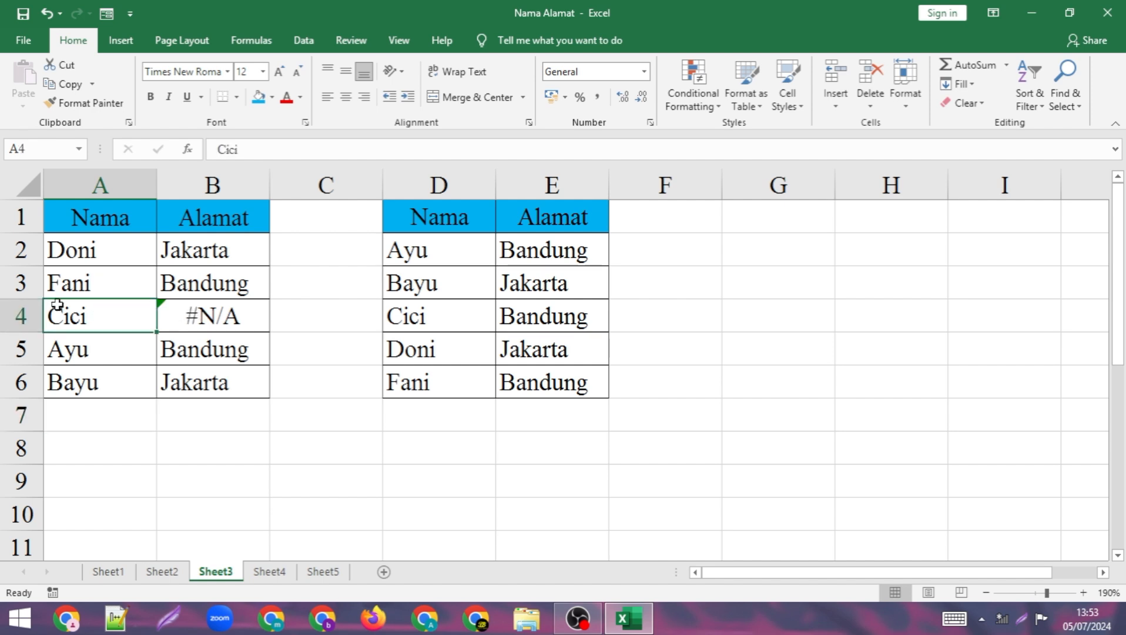
{"action": "double_click", "coordinate": [109, 311]}
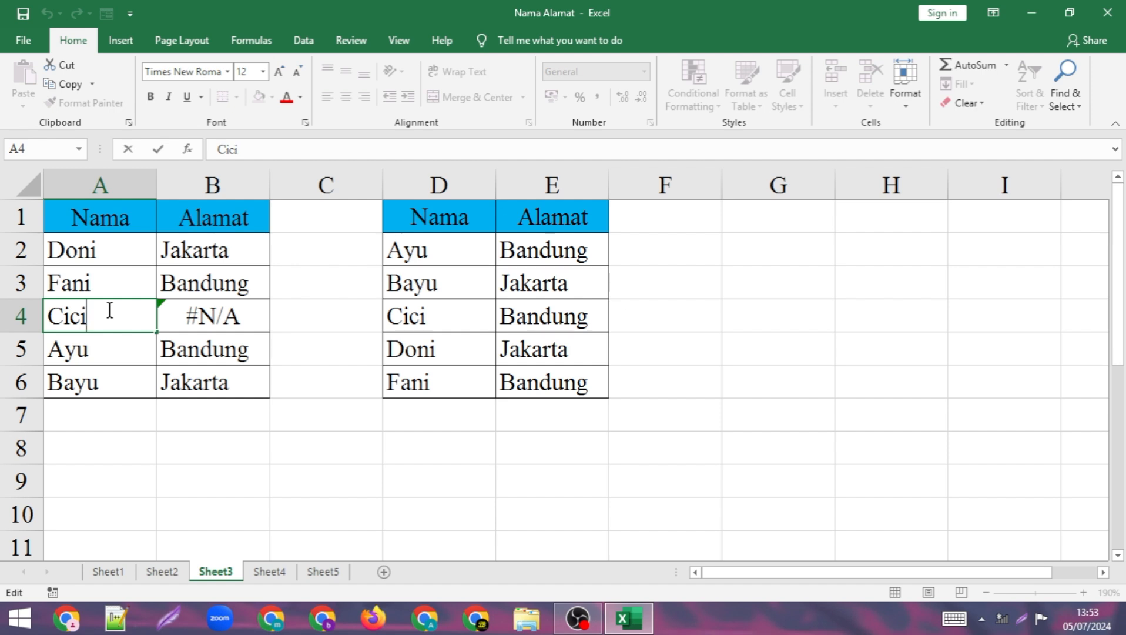
{"action": "key", "text": "Left"}
{"action": "key", "text": "Right"}
{"action": "key", "text": "BackSpace"}
{"action": "key", "text": "Return"}
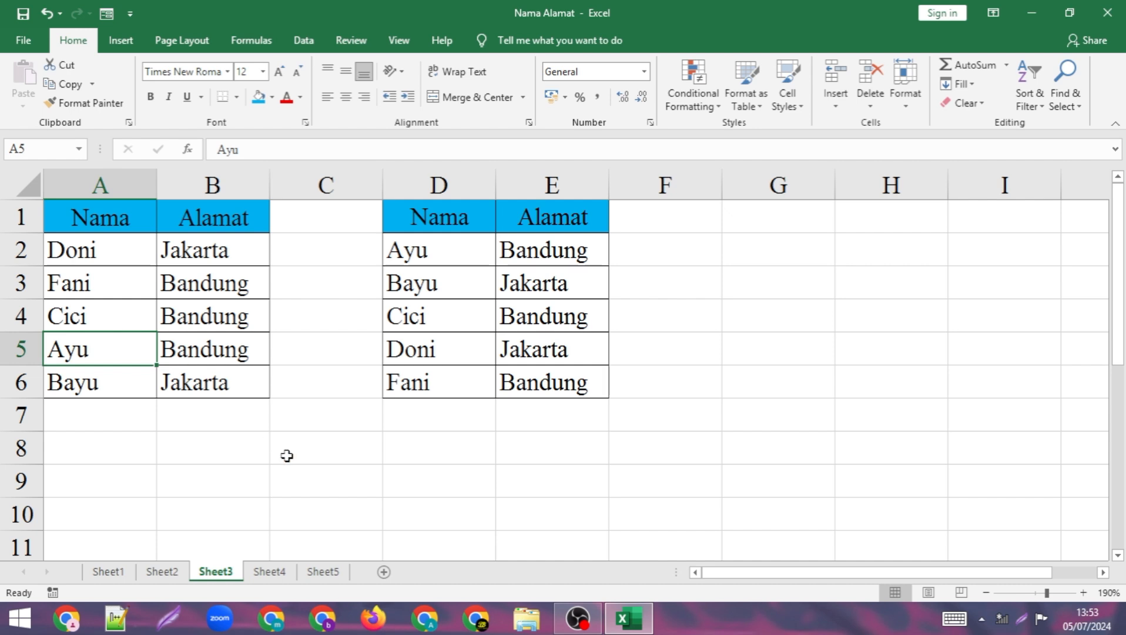
On Sheet4, enter =VLOOKUP(A2;$D$1:$E$6;2;0) in cell B2, with the table range absolute
{"action": "left_click", "coordinate": [265, 573]}
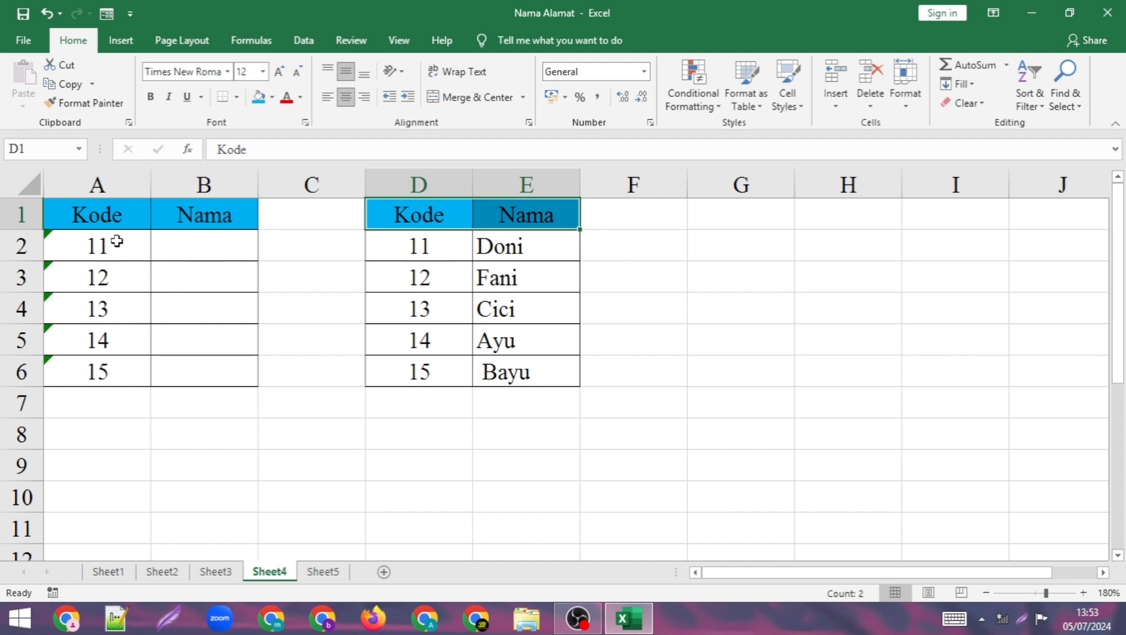
{"action": "left_click", "coordinate": [195, 241]}
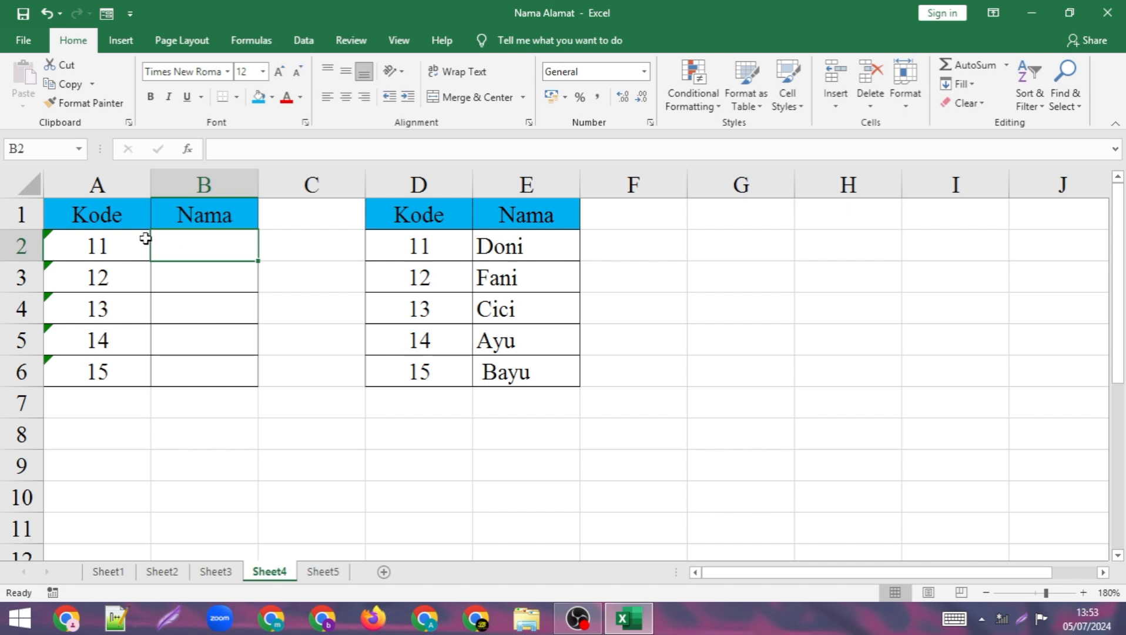
{"action": "type", "text": "="}
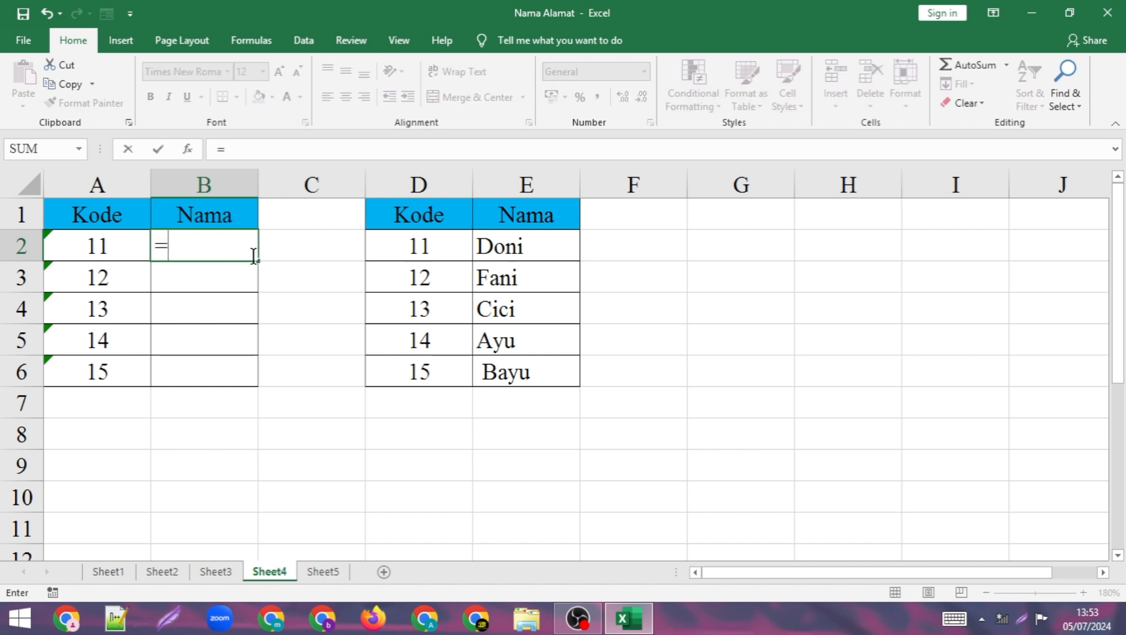
{"action": "type", "text": "v"}
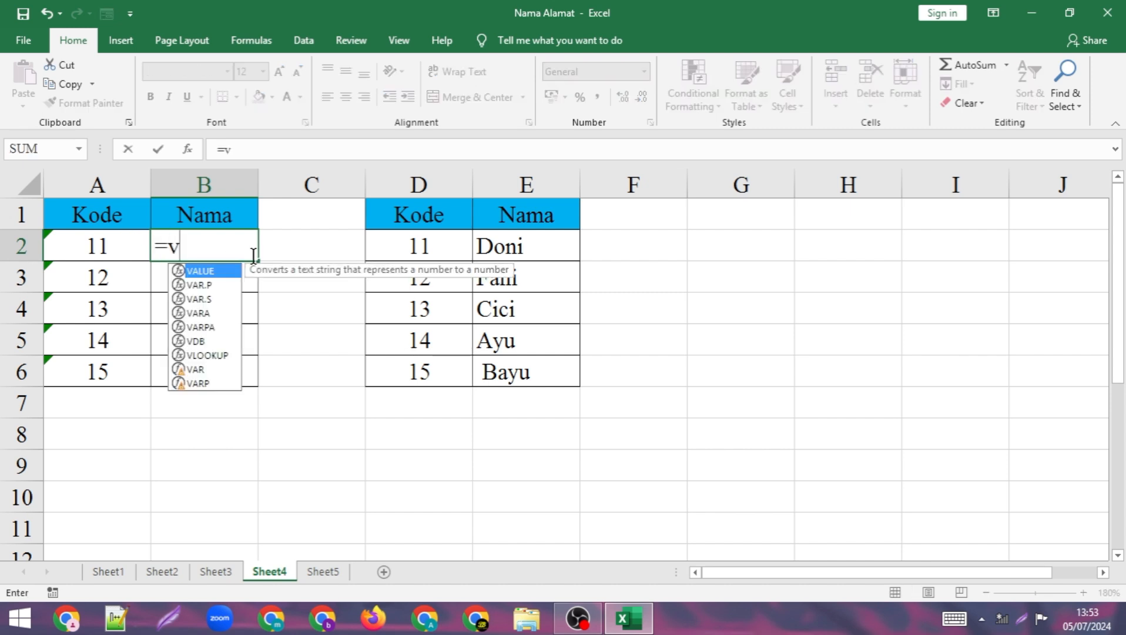
{"action": "type", "text": "lookup("}
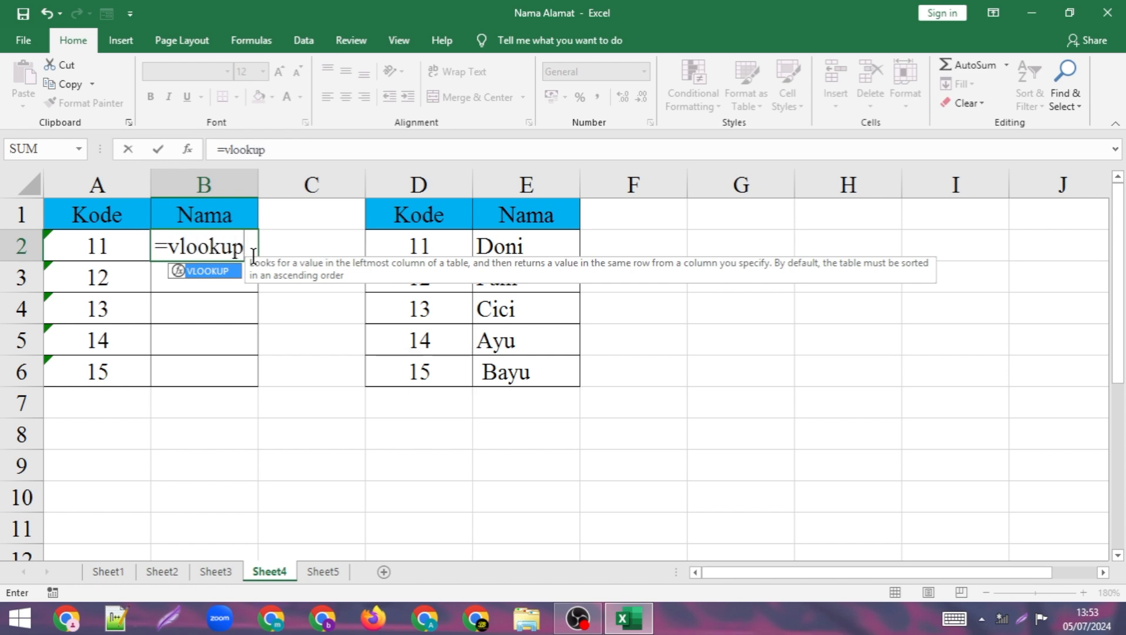
{"action": "left_click", "coordinate": [103, 244]}
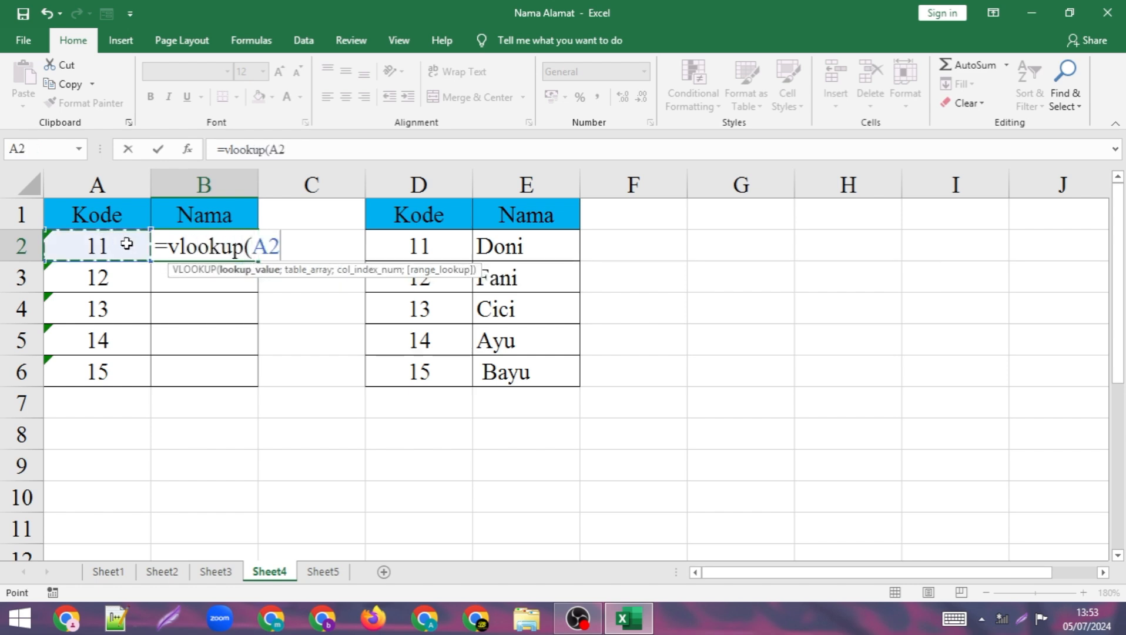
{"action": "type", "text": ";"}
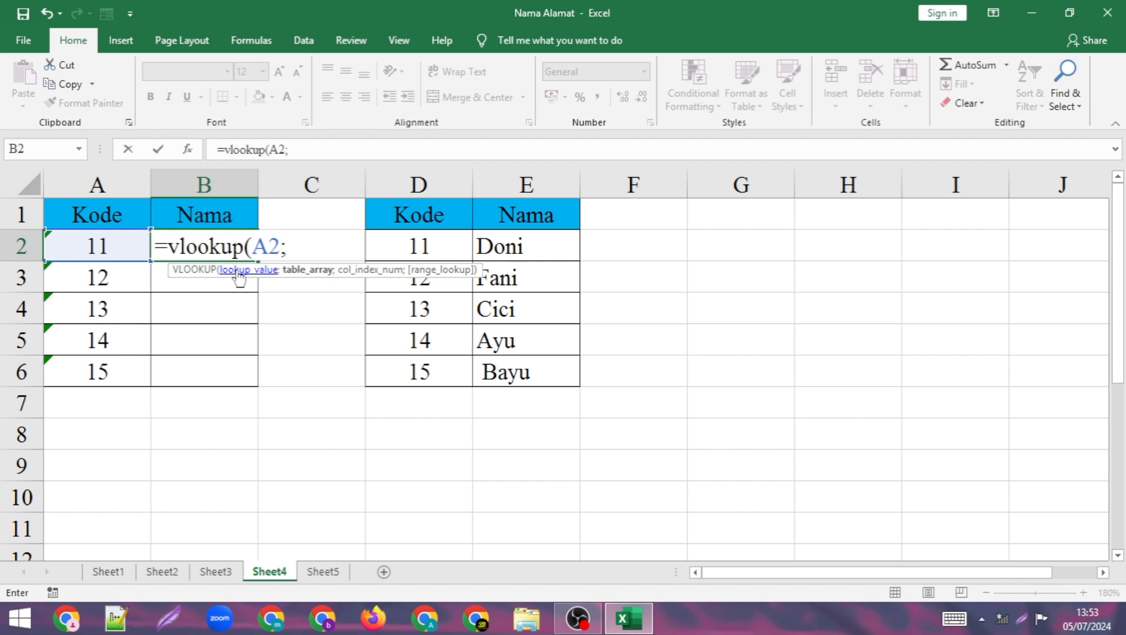
{"action": "left_click_drag", "start_coordinate": [412, 211], "coordinate": [528, 370]}
{"action": "key", "text": "F4"}
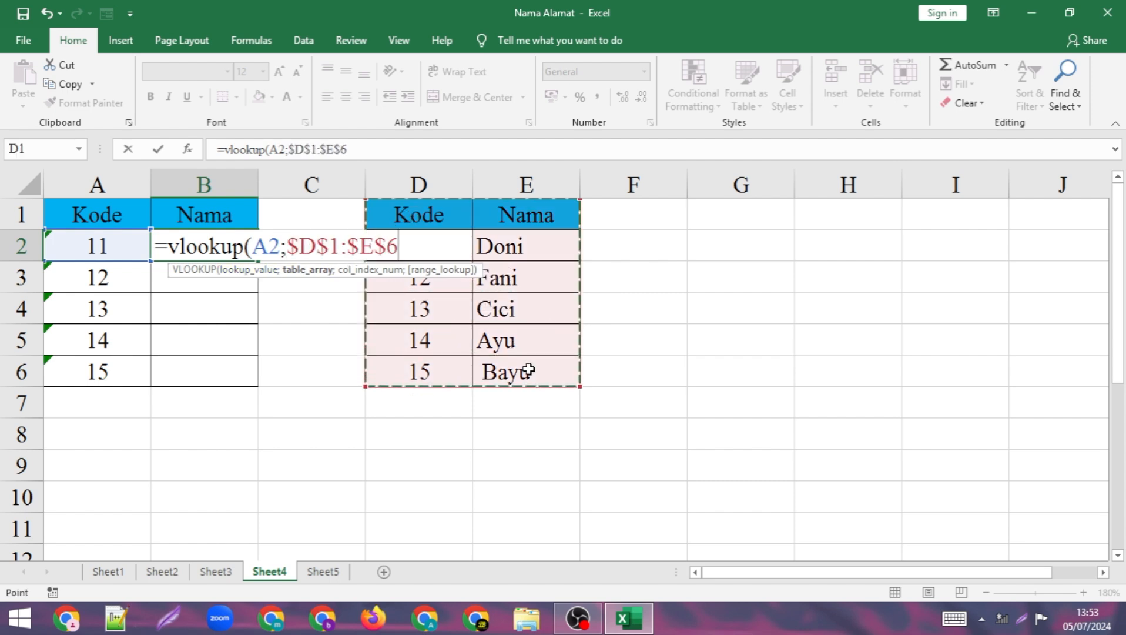
{"action": "type", "text": ";"}
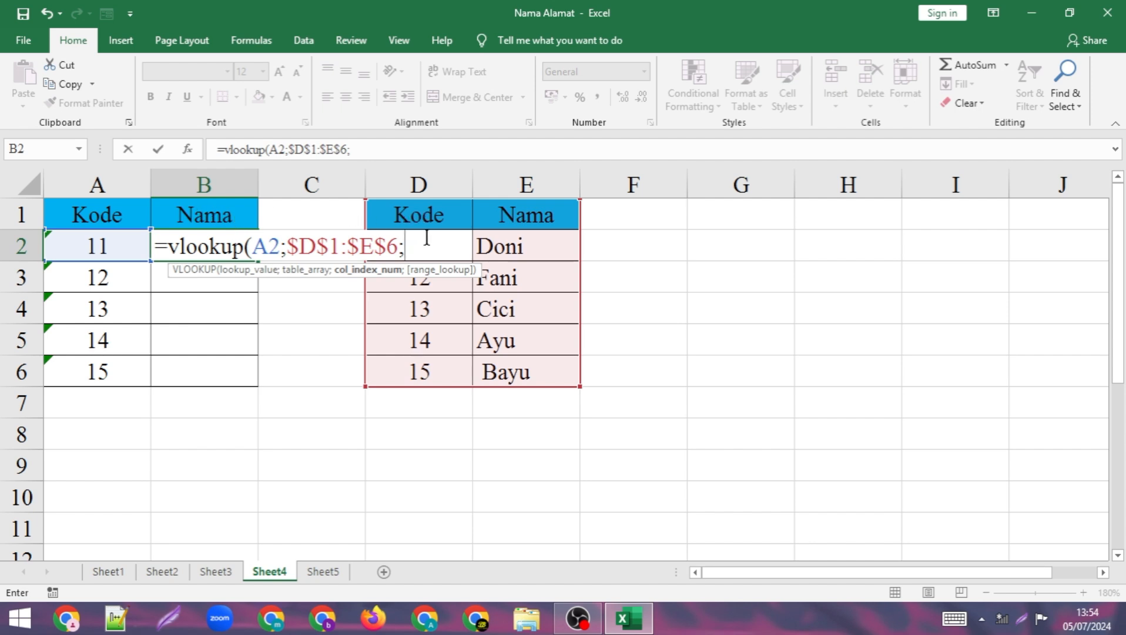
{"action": "type", "text": "2;0"}
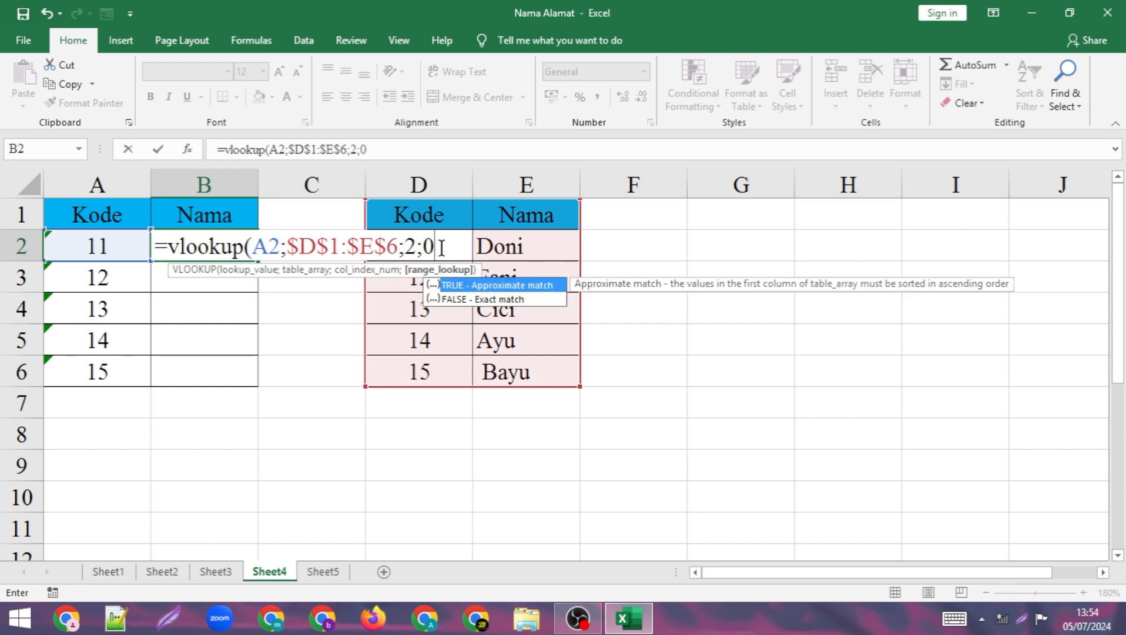
{"action": "type", "text": ")"}
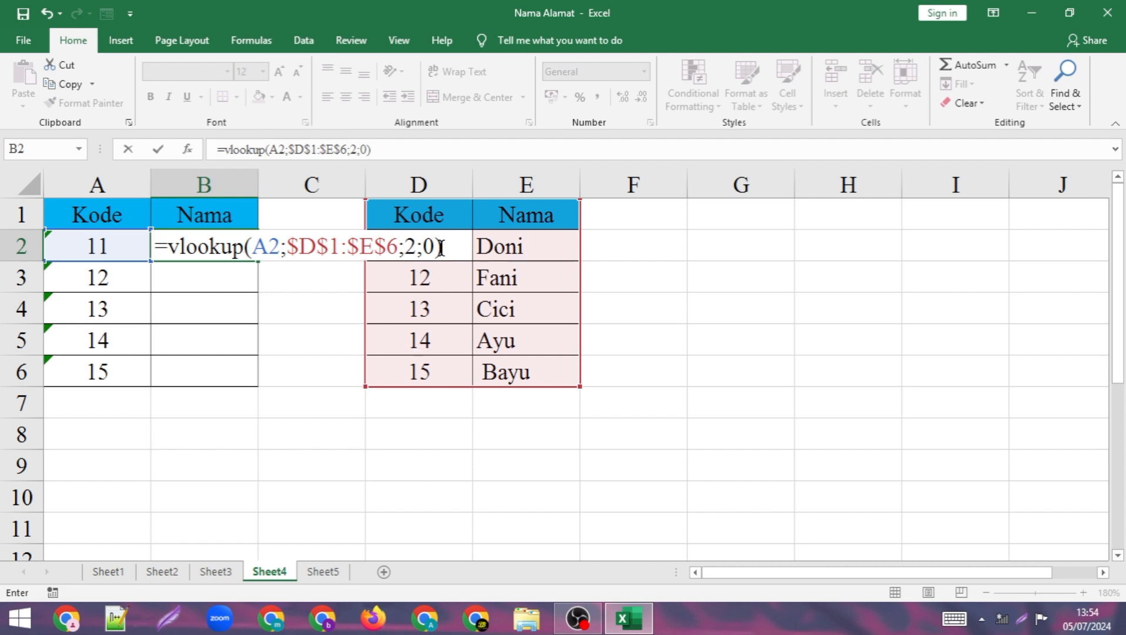
{"action": "key", "text": "Return"}
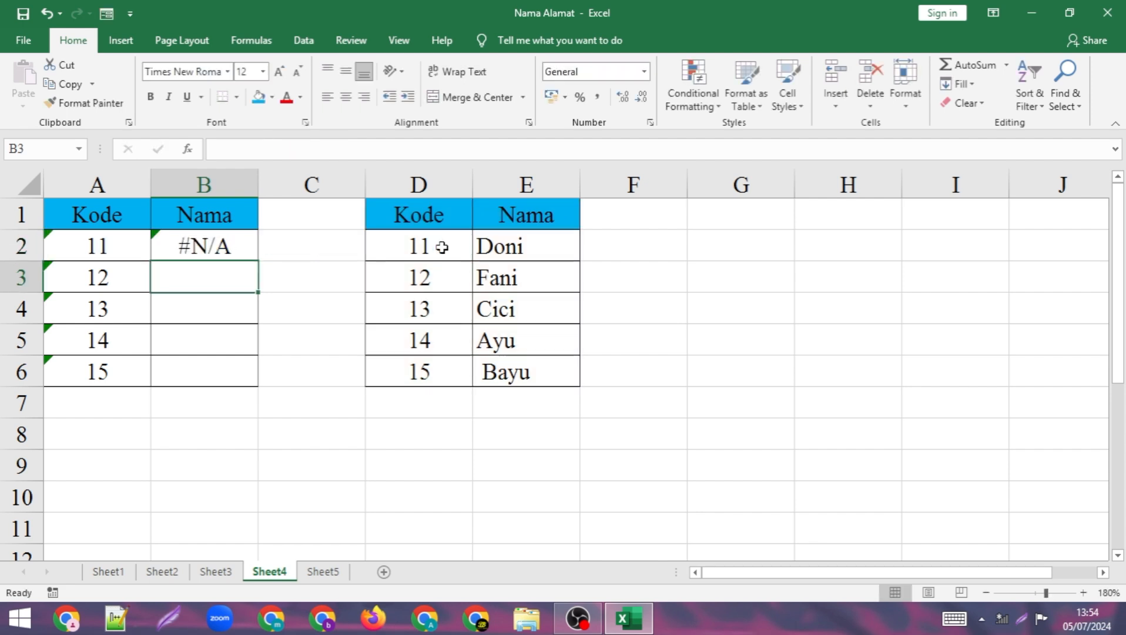
Fill Sheet4's VLOOKUP formula from B2 down to B6
{"action": "left_click", "coordinate": [230, 247]}
{"action": "left_click_drag", "start_coordinate": [258, 261], "coordinate": [260, 294]}
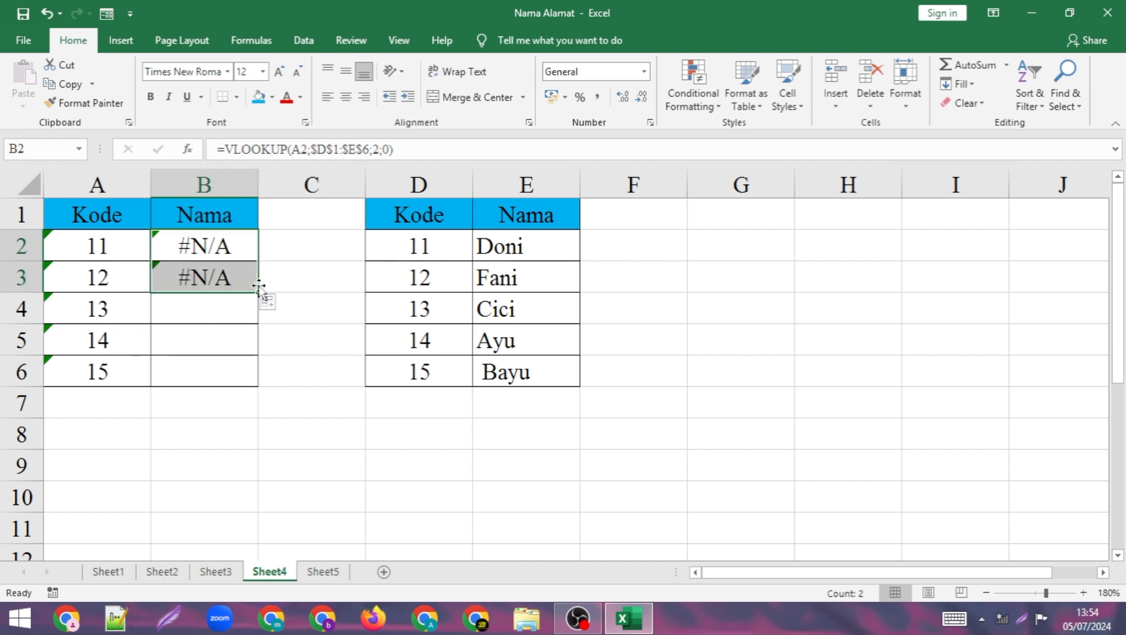
{"action": "double_click", "coordinate": [258, 293]}
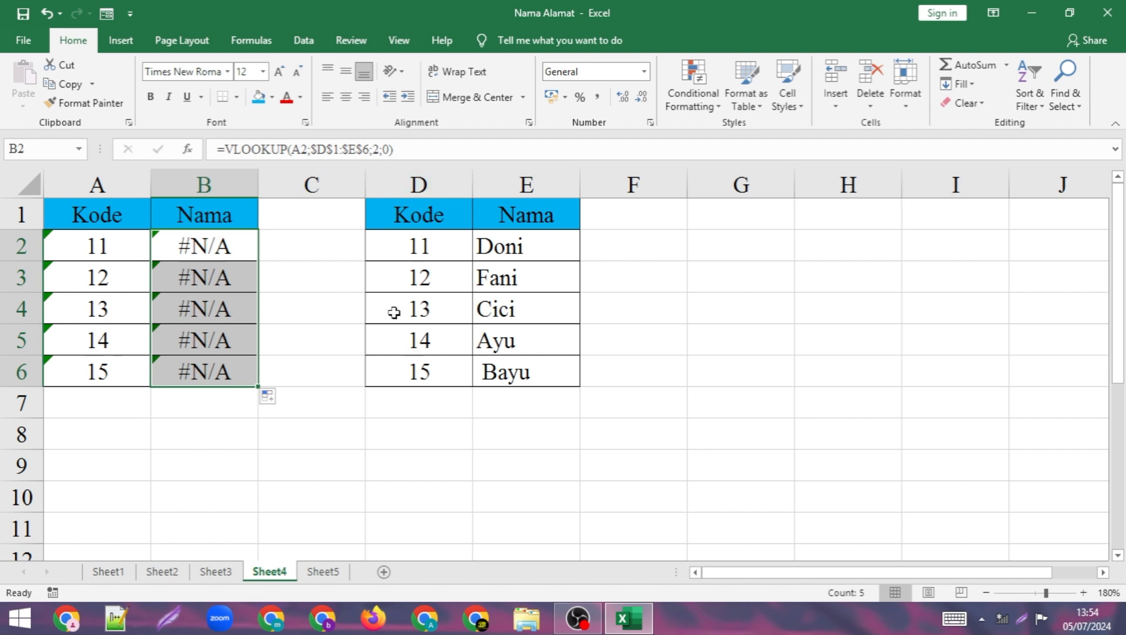
Compare the code cells D2 and A2 with the formula in B2, and re-enter the code in A2 so it becomes a number
{"action": "left_click", "coordinate": [423, 248]}
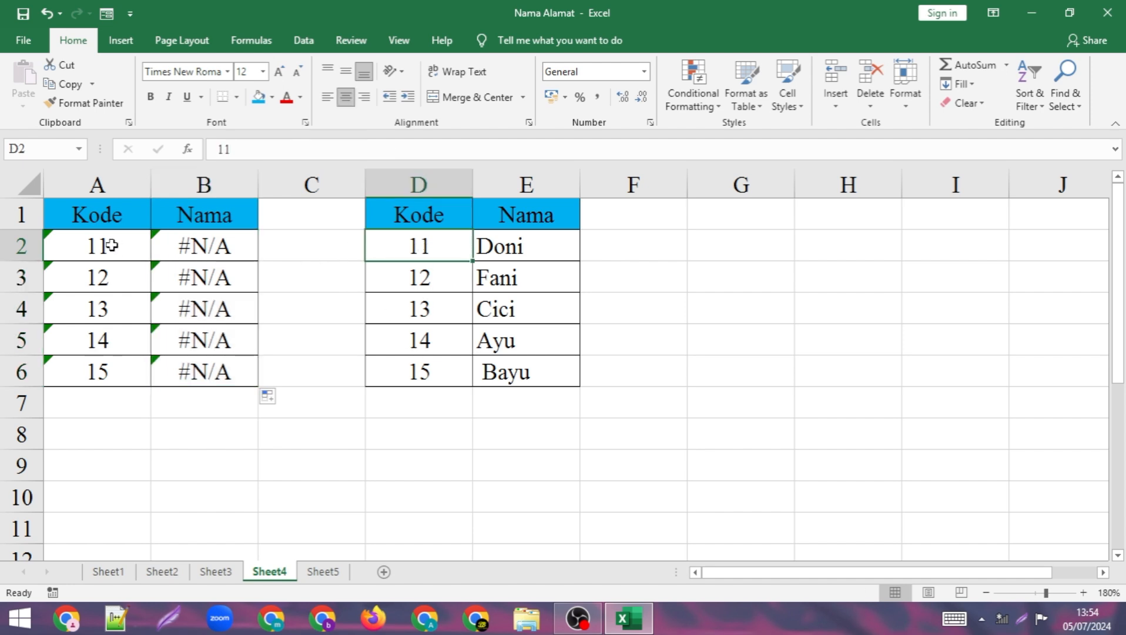
{"action": "left_click", "coordinate": [177, 245]}
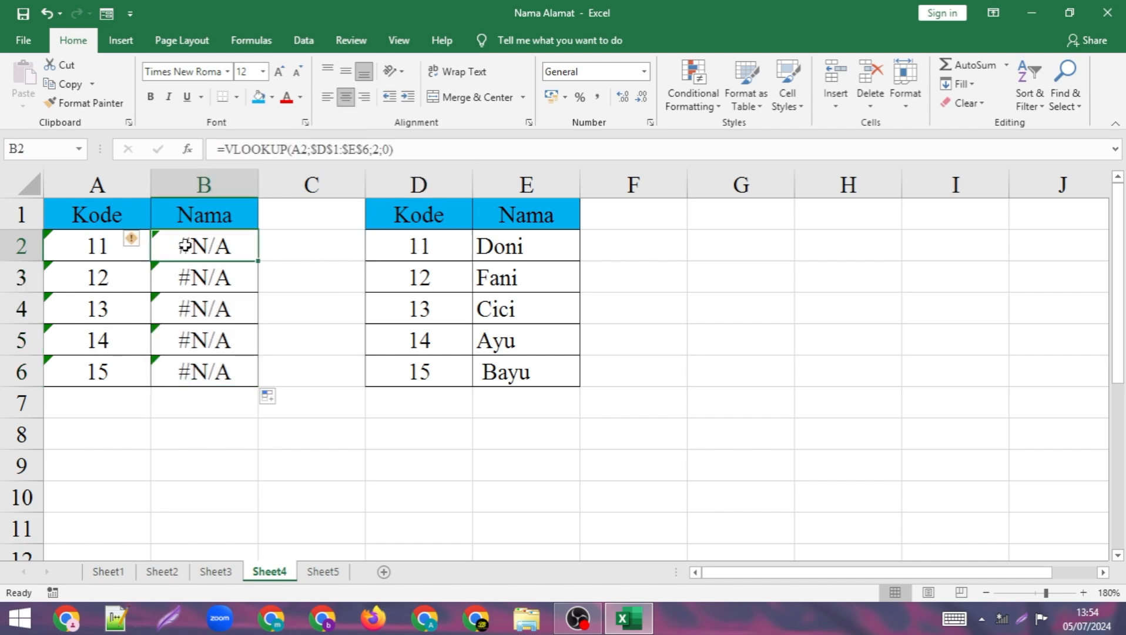
{"action": "left_click", "coordinate": [103, 246]}
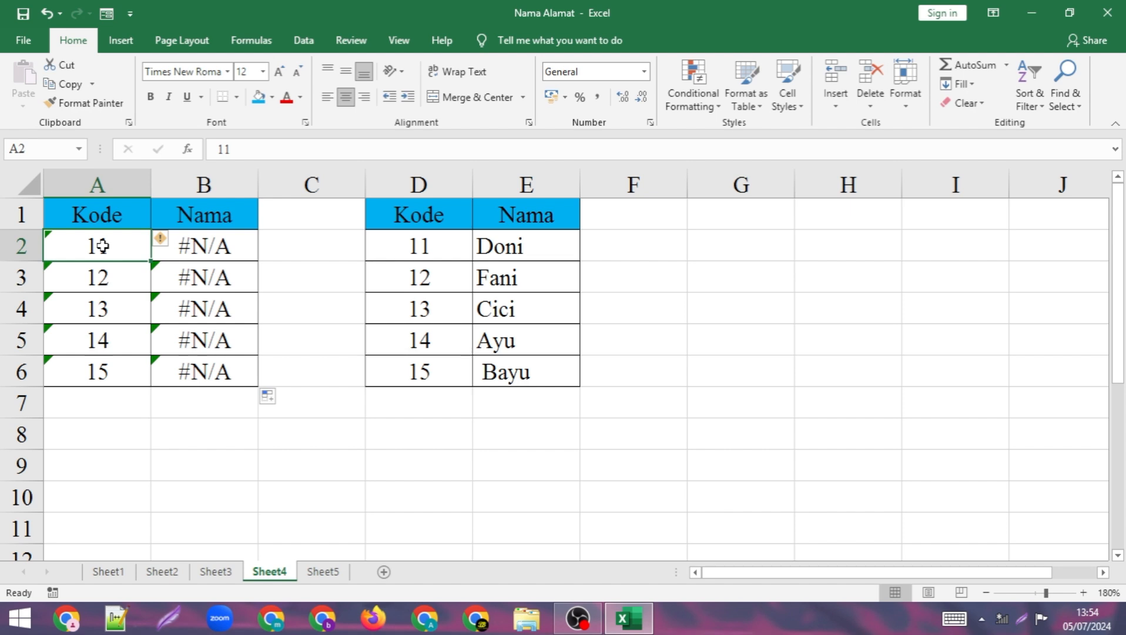
{"action": "double_click", "coordinate": [102, 245]}
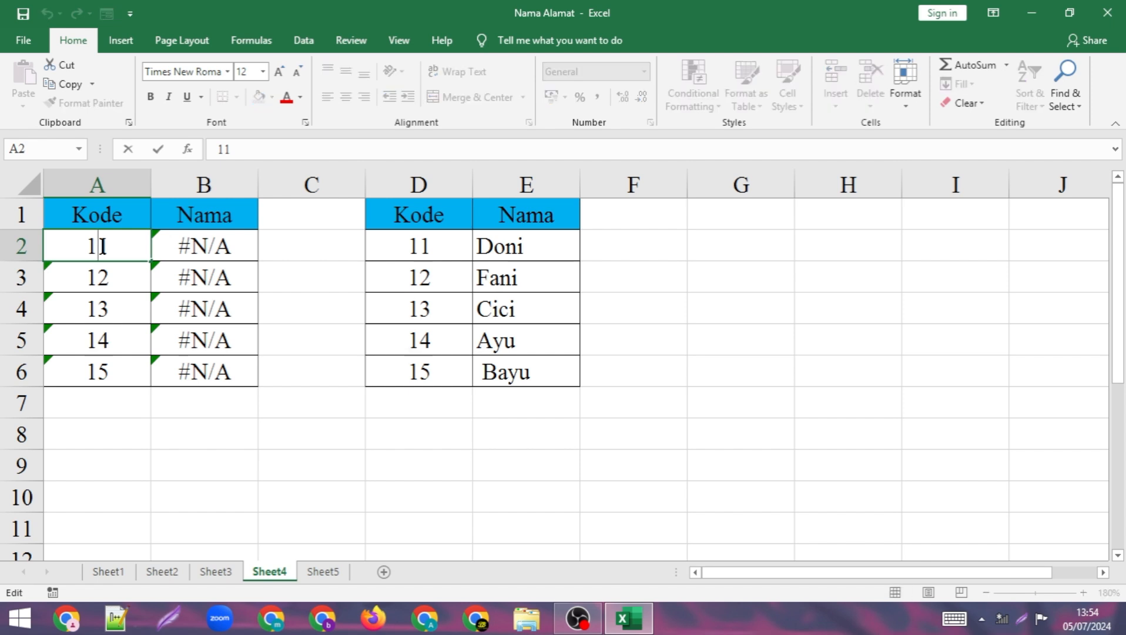
{"action": "key", "text": "Return"}
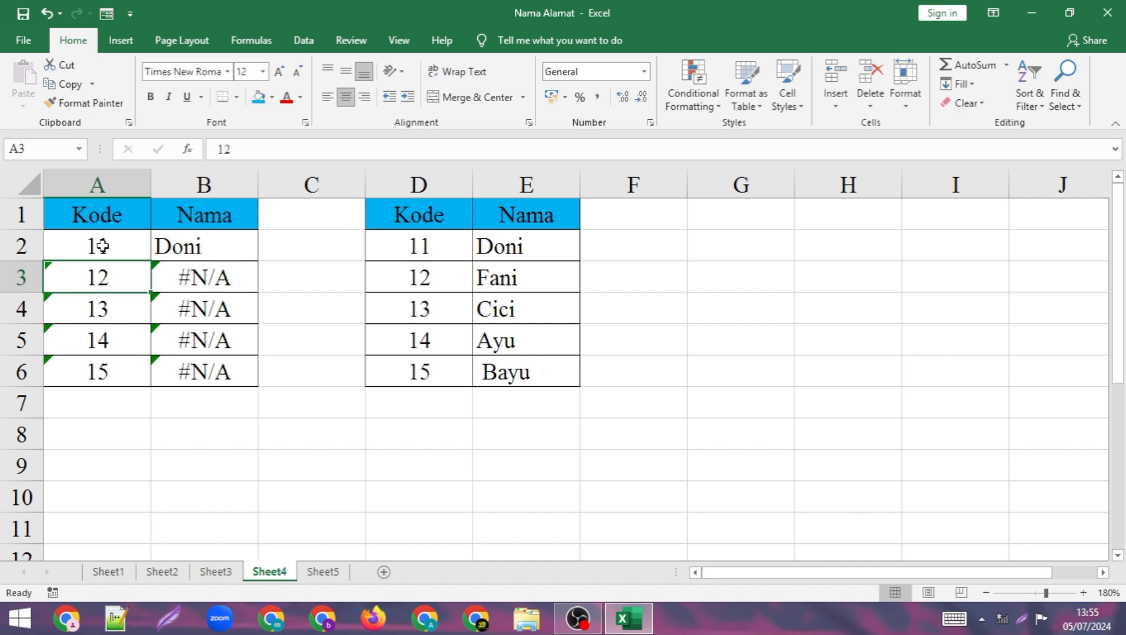
{"action": "left_click", "coordinate": [103, 246]}
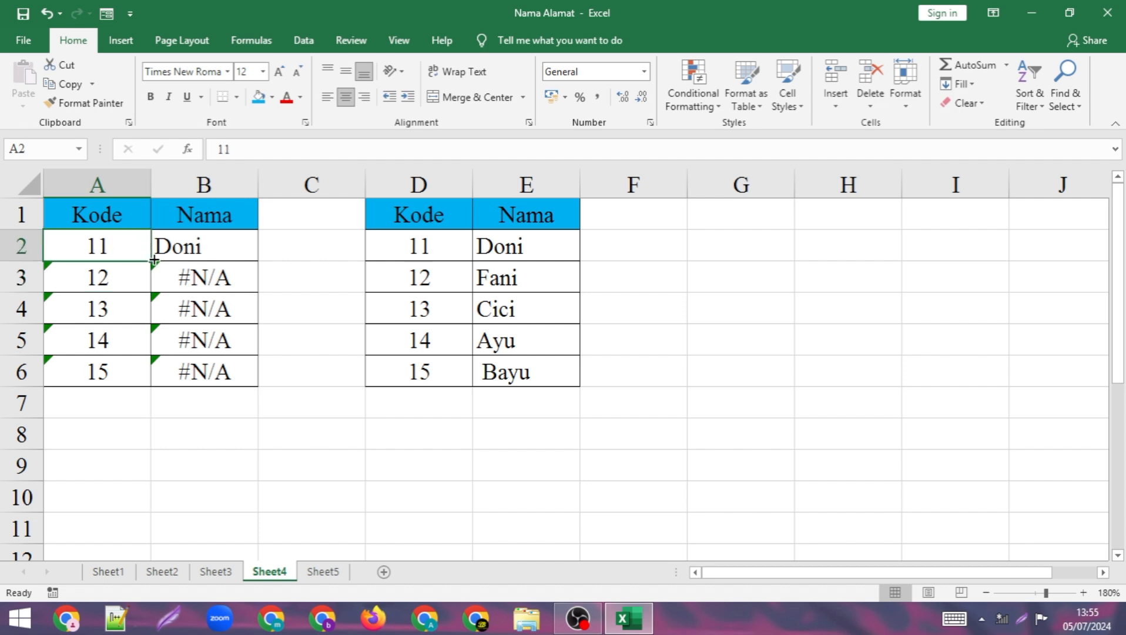
{"action": "left_click_drag", "start_coordinate": [150, 259], "coordinate": [145, 286]}
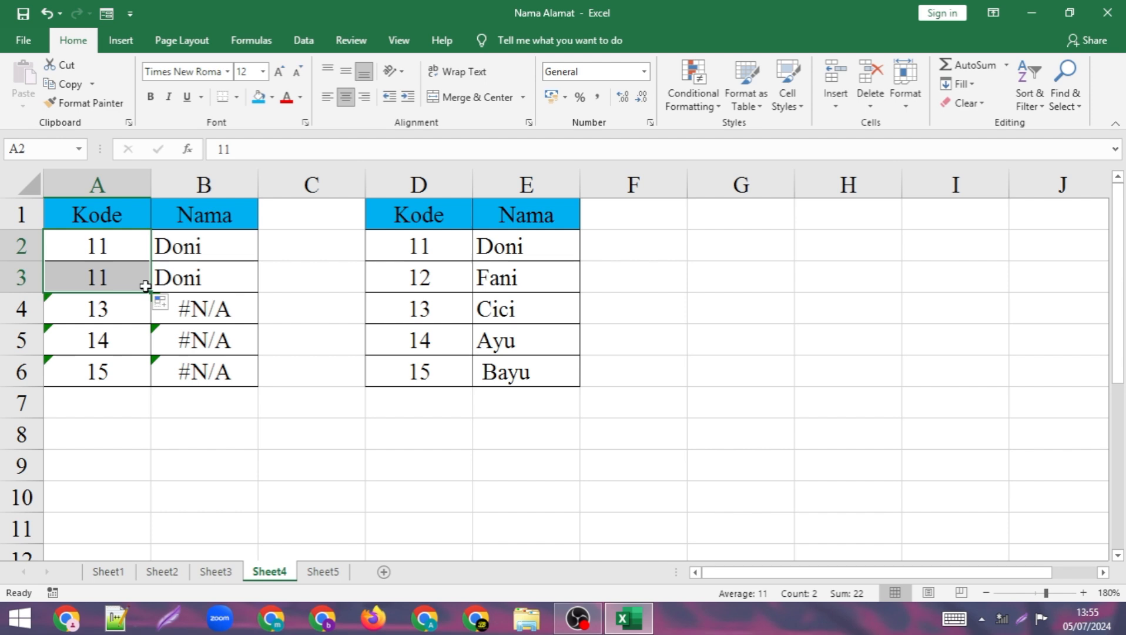
{"action": "key", "text": "ctrl+z"}
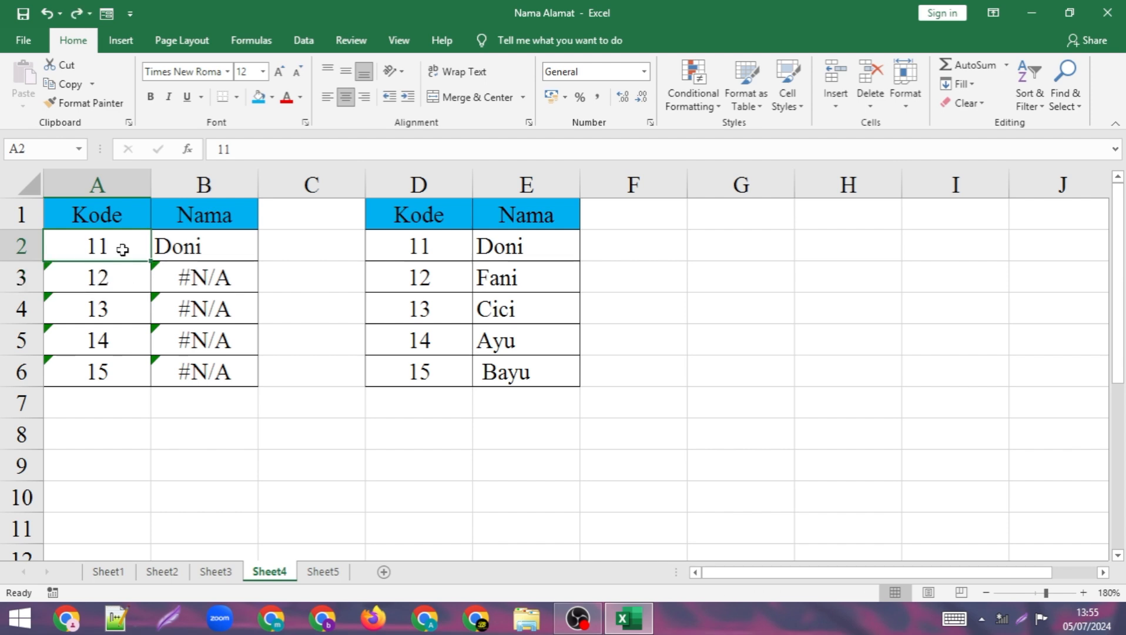
Convert the codes in column A to numbers using Text to Columns with Fixed width and the General data format
{"action": "left_click", "coordinate": [116, 173]}
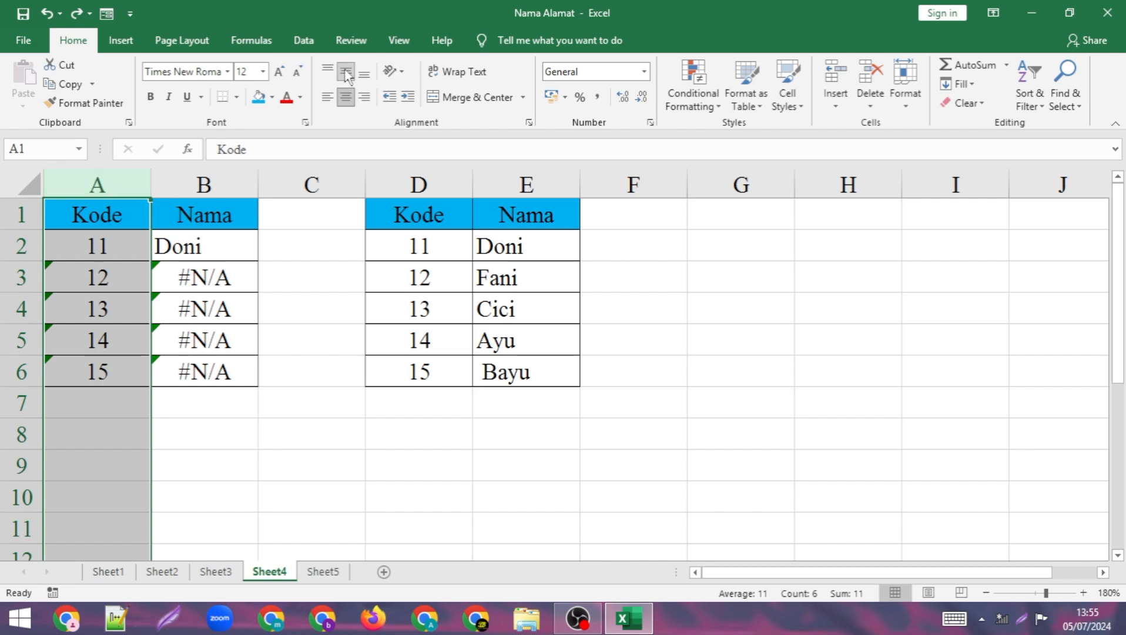
{"action": "left_click", "coordinate": [299, 39]}
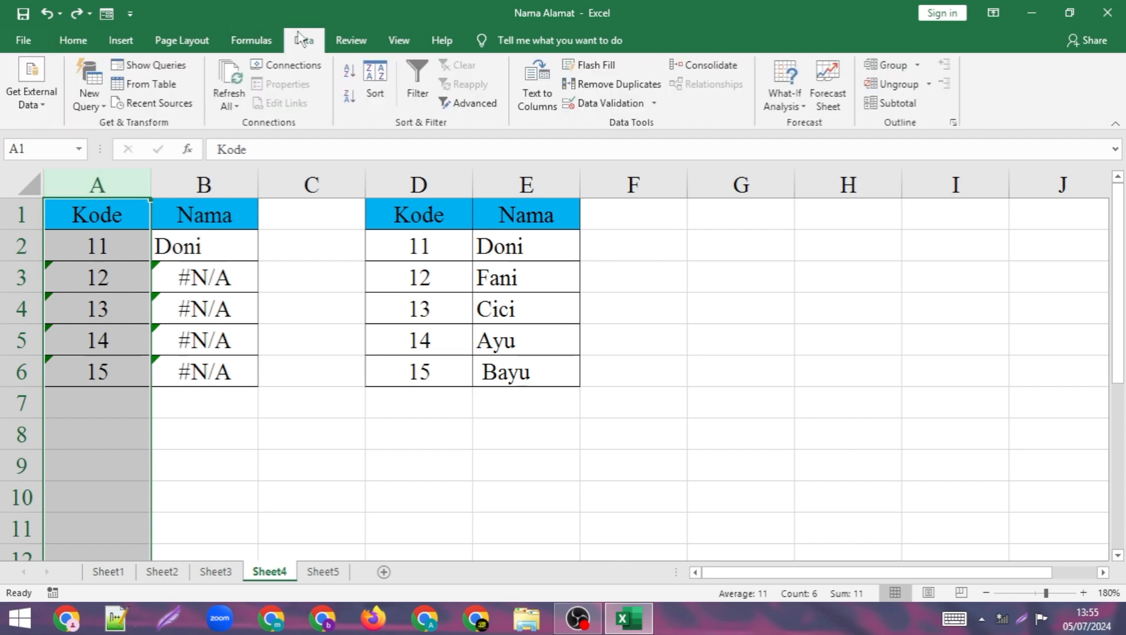
{"action": "left_click", "coordinate": [548, 94]}
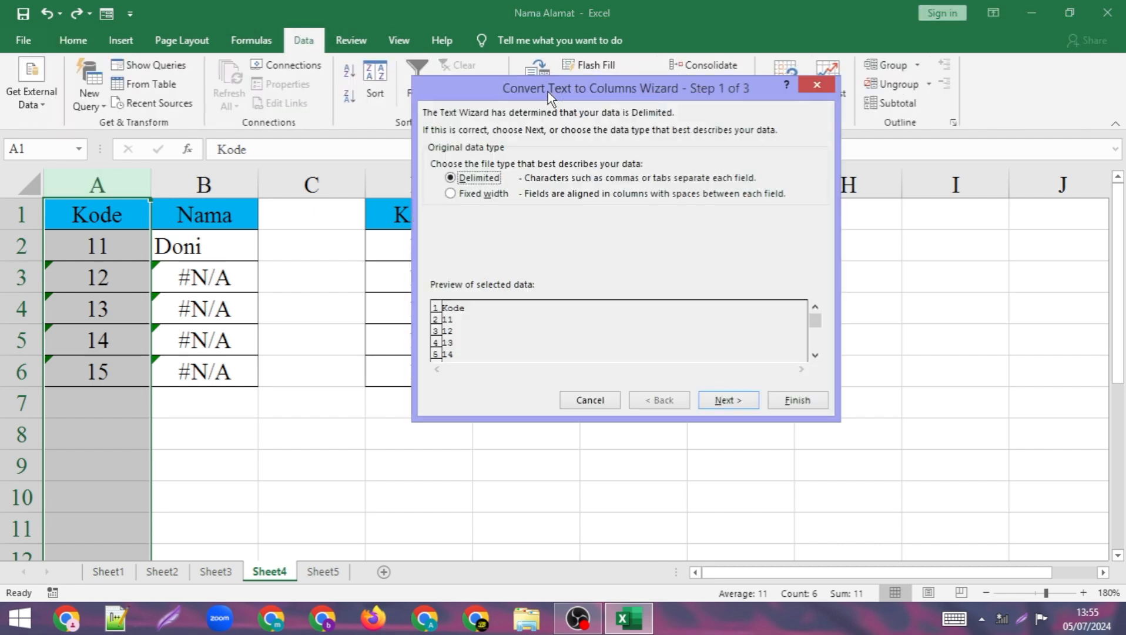
{"action": "left_click", "coordinate": [486, 198]}
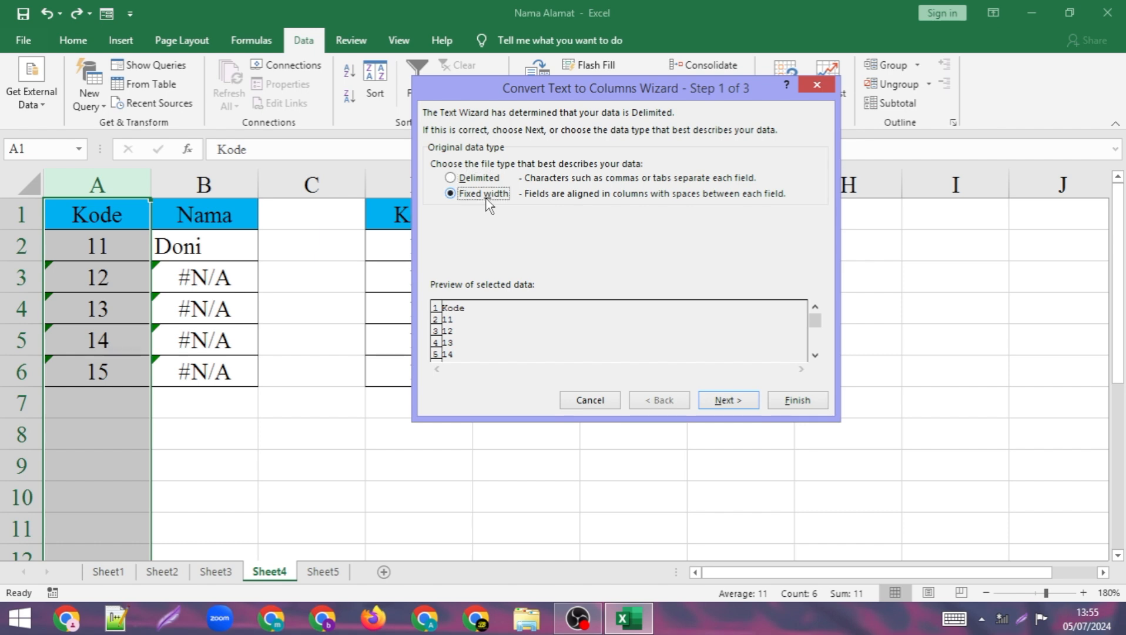
{"action": "left_click", "coordinate": [731, 404]}
{"action": "left_click", "coordinate": [729, 401]}
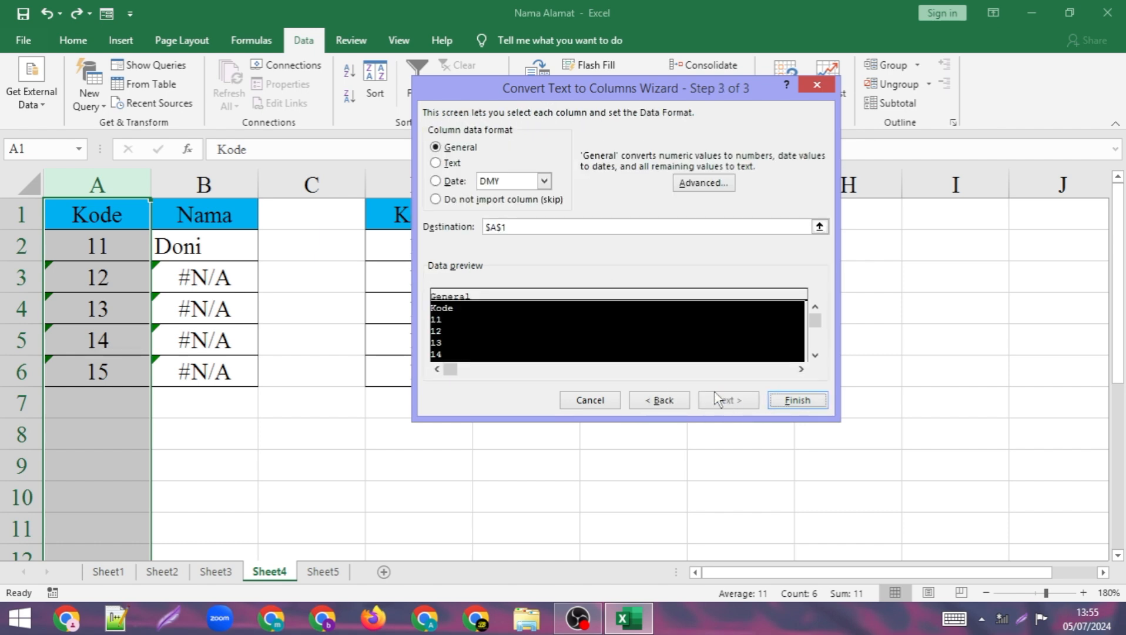
{"action": "left_click", "coordinate": [452, 152]}
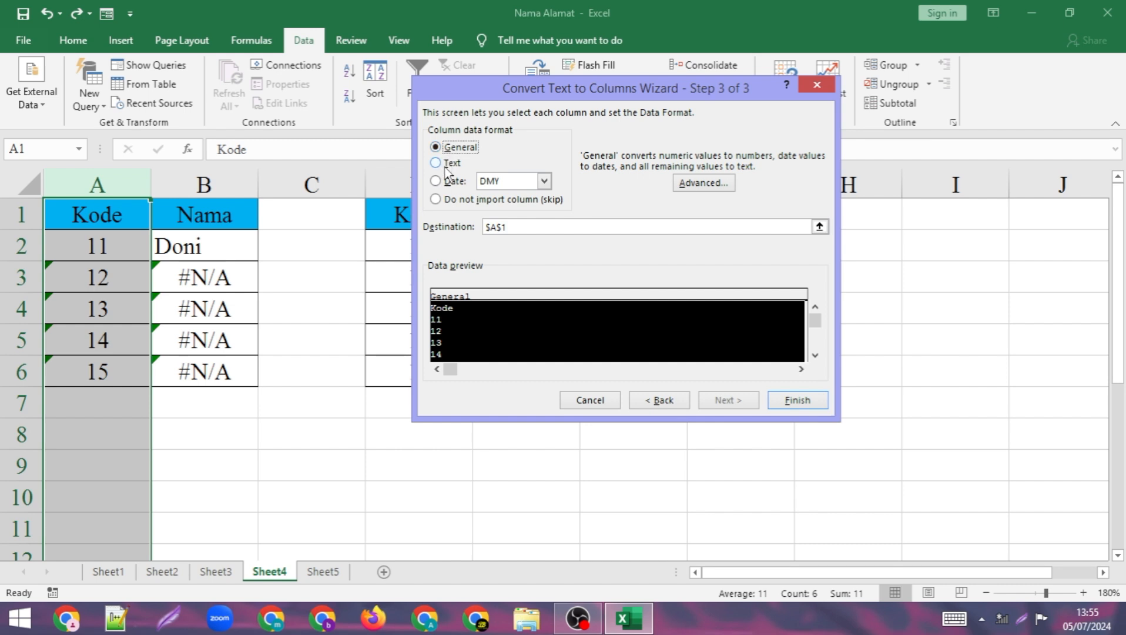
{"action": "left_click", "coordinate": [450, 163]}
{"action": "left_click", "coordinate": [450, 150]}
{"action": "left_click", "coordinate": [797, 400]}
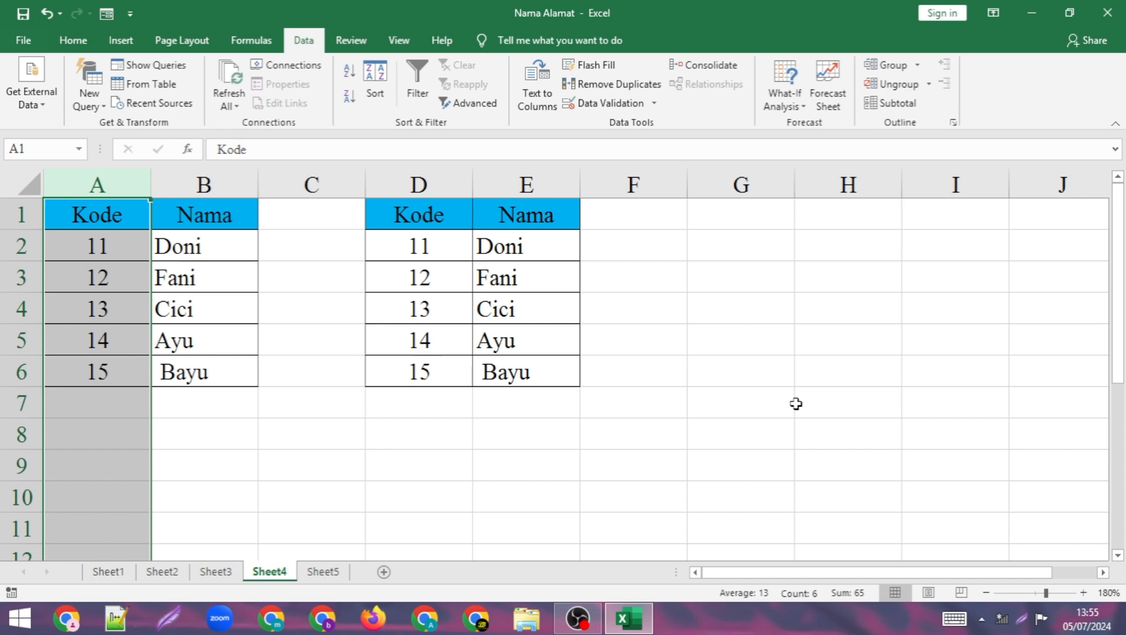
On Sheet5, enter =VLOOKUP(A2;$D$1:$E$6;1;0) in cell B2, with the table range absolute
{"action": "left_click", "coordinate": [325, 572]}
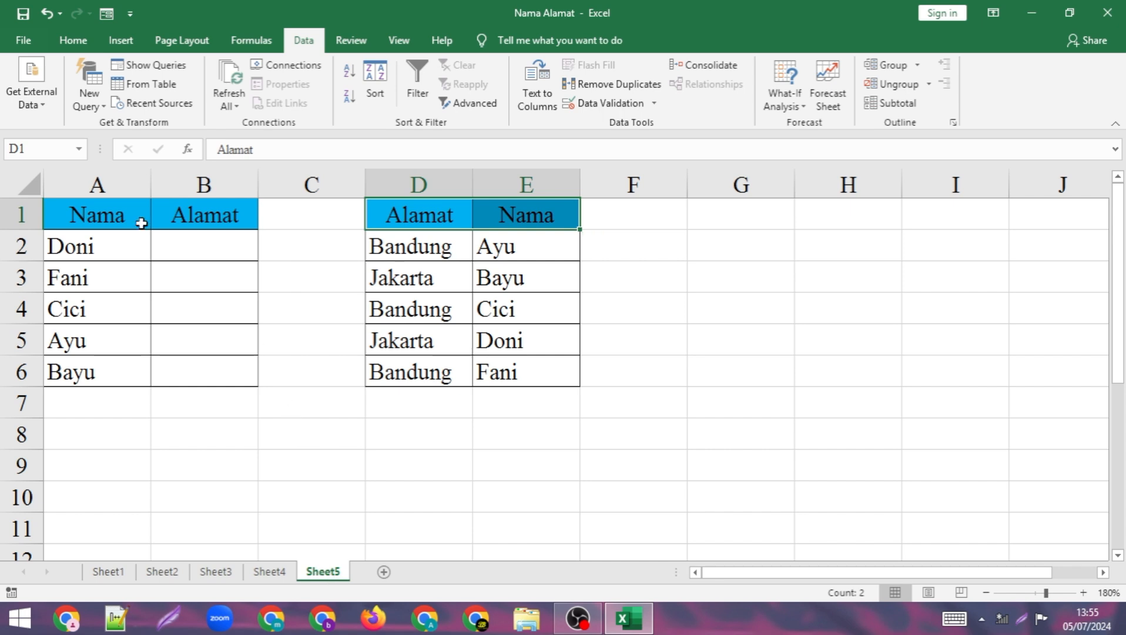
{"action": "left_click", "coordinate": [478, 269]}
{"action": "left_click", "coordinate": [195, 241]}
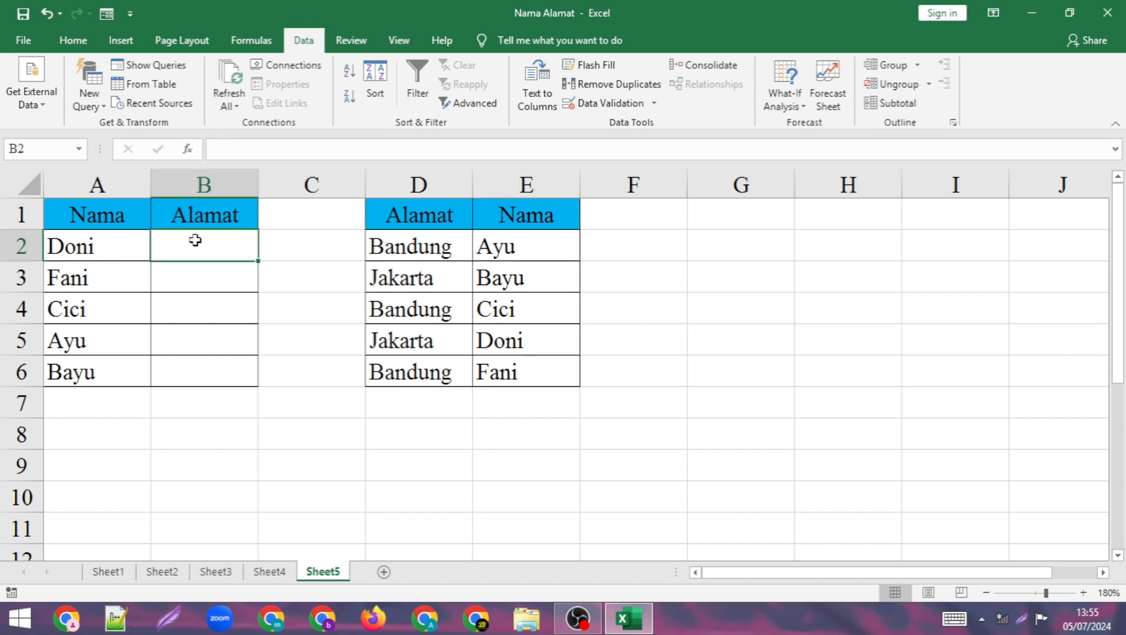
{"action": "type", "text": "=vlook"}
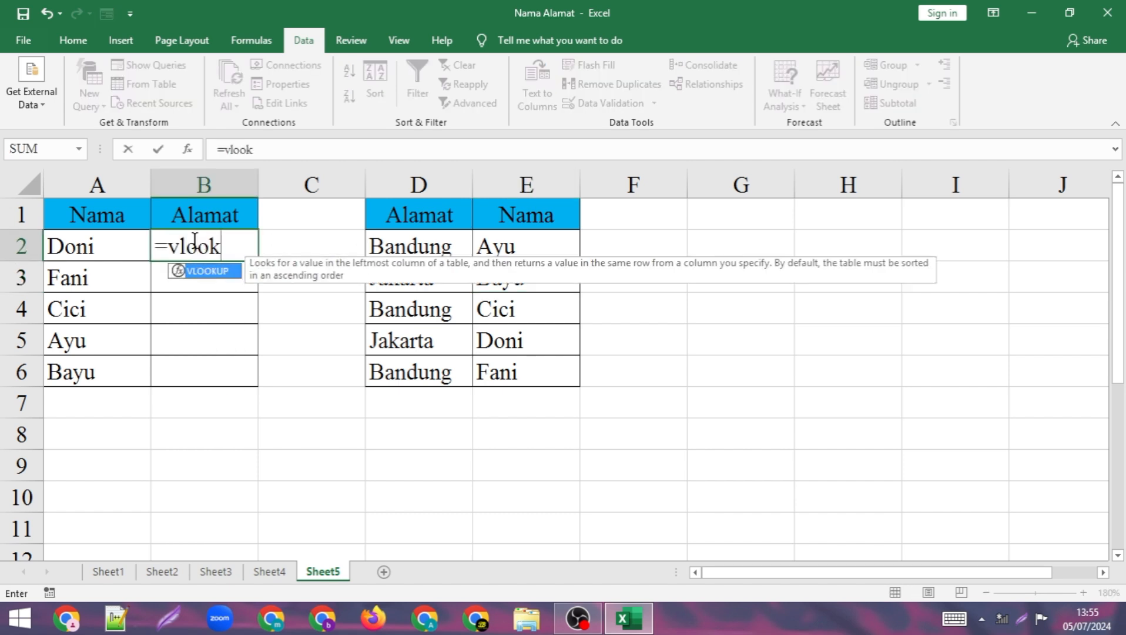
{"action": "type", "text": "up("}
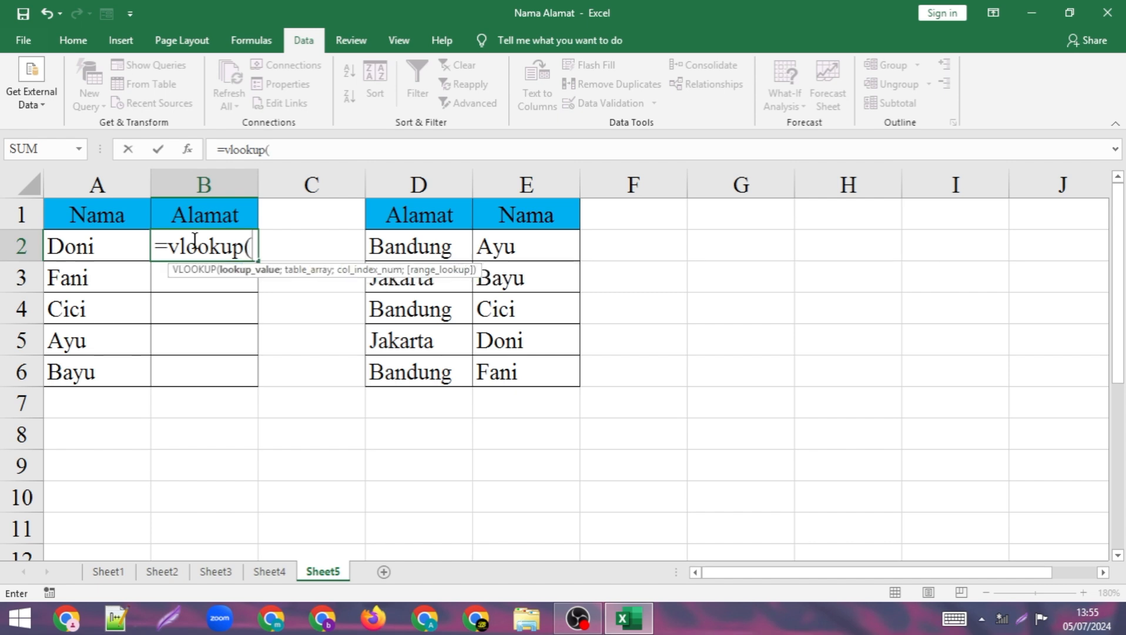
{"action": "left_click", "coordinate": [91, 252]}
{"action": "type", "text": ";"}
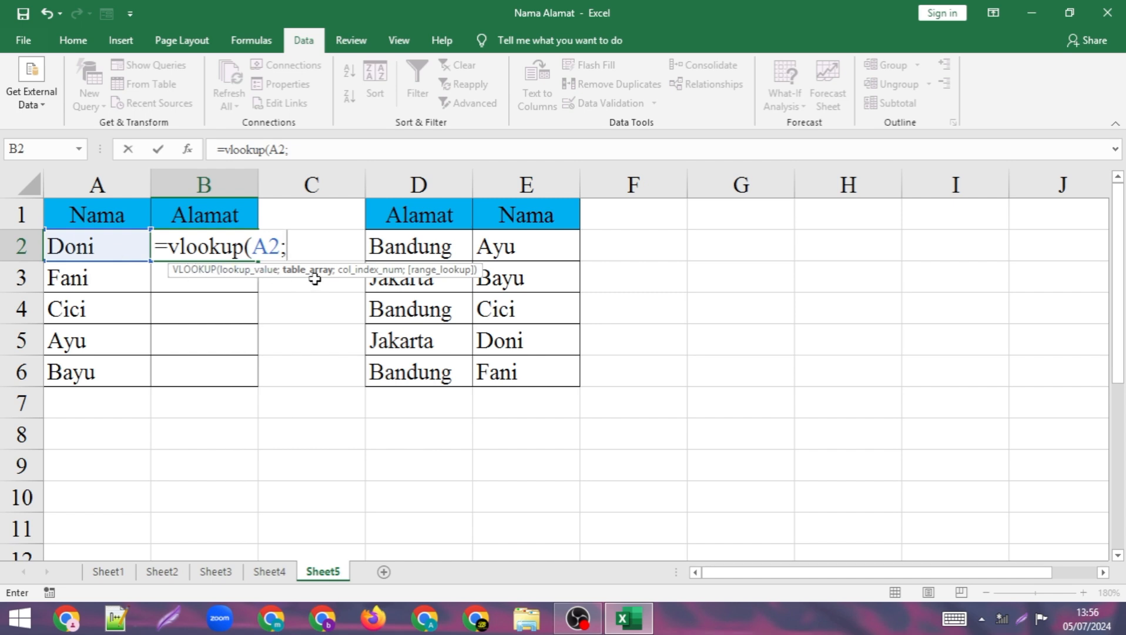
{"action": "left_click_drag", "start_coordinate": [383, 220], "coordinate": [535, 374]}
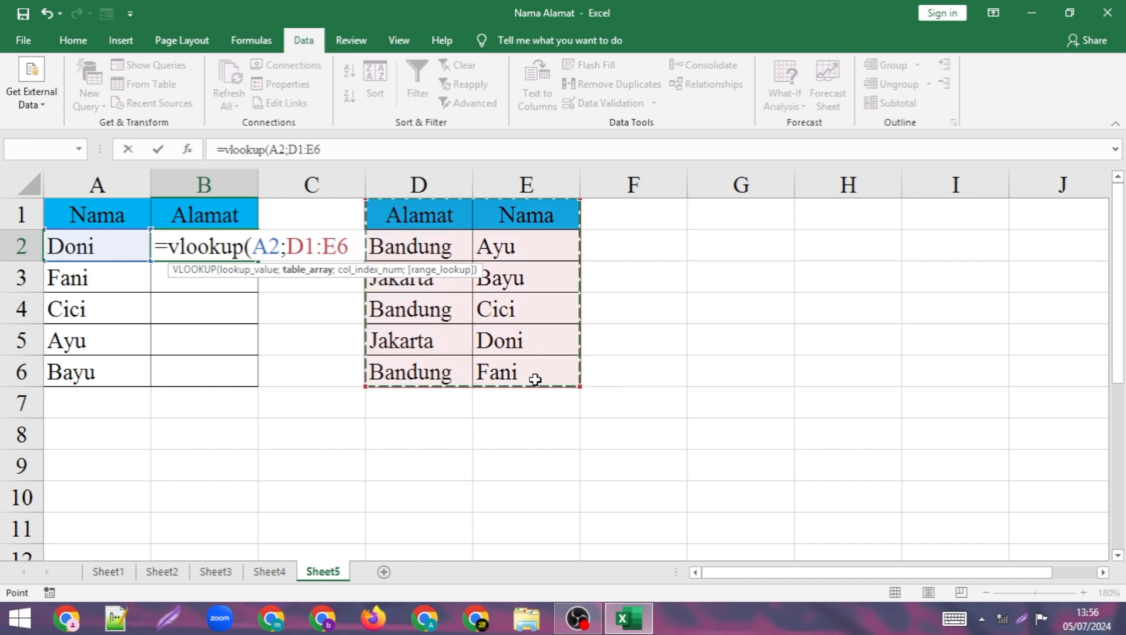
{"action": "key", "text": "F4"}
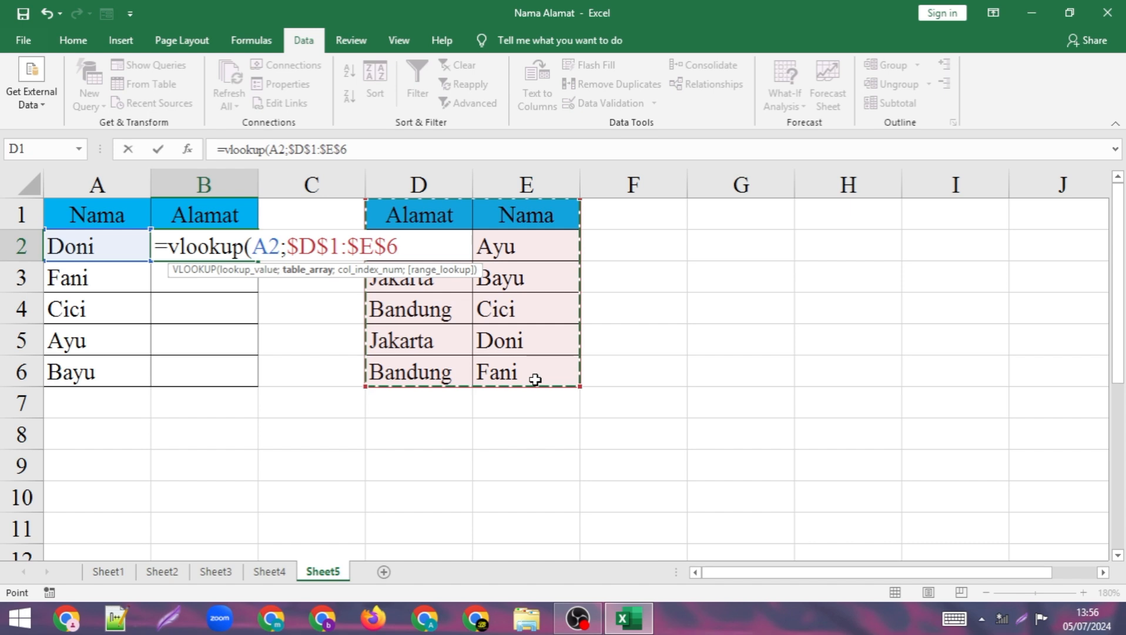
{"action": "type", "text": ";"}
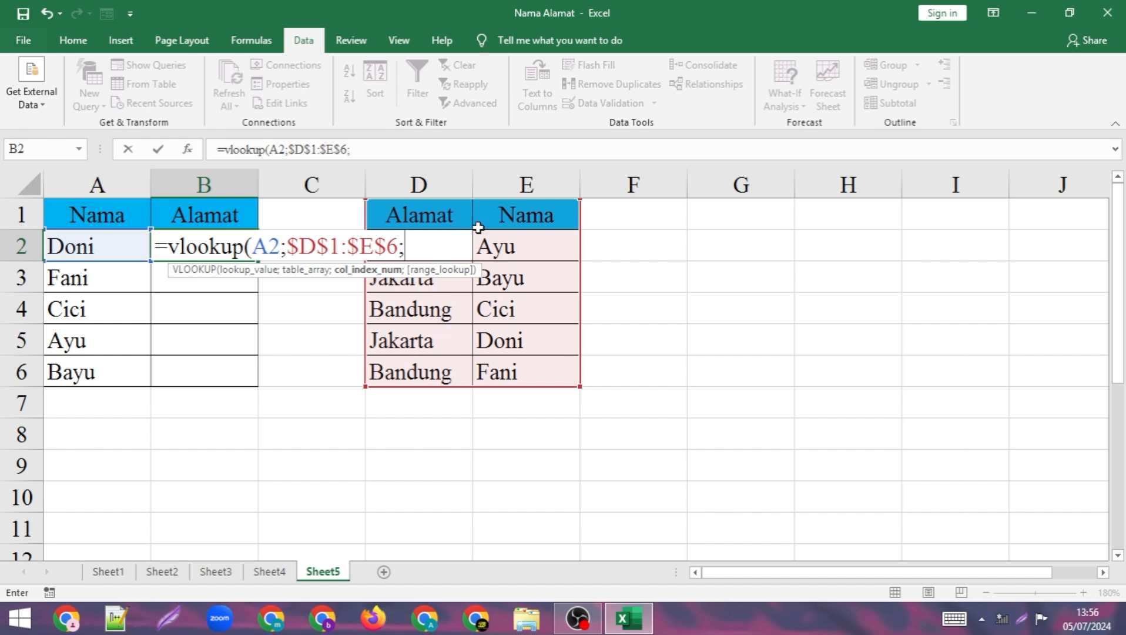
{"action": "type", "text": "1;0)"}
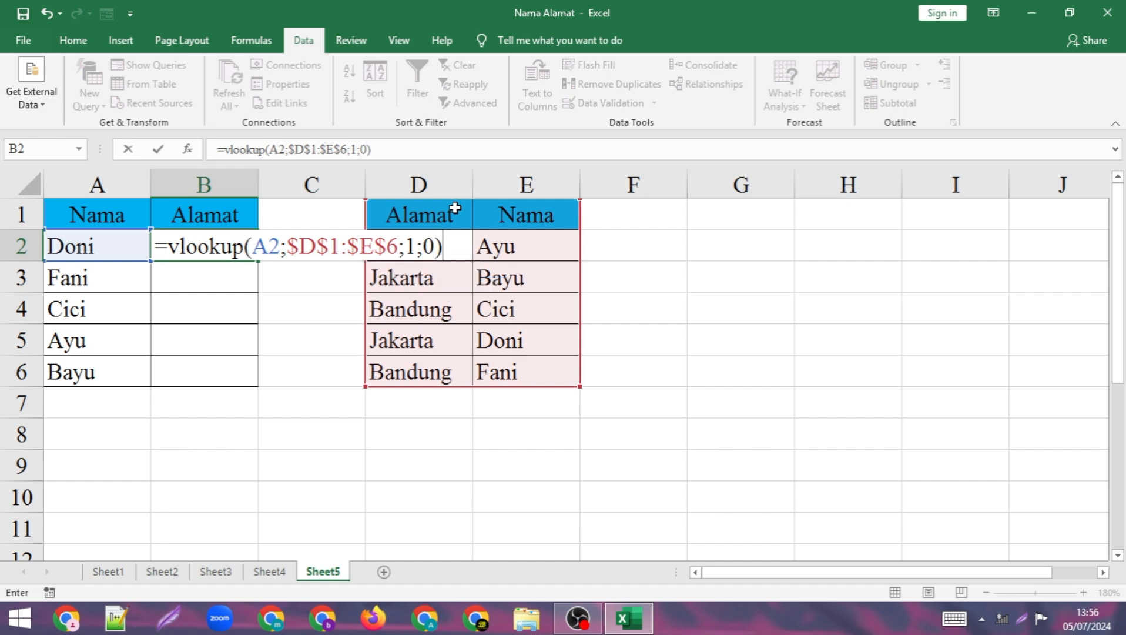
{"action": "key", "text": "Return"}
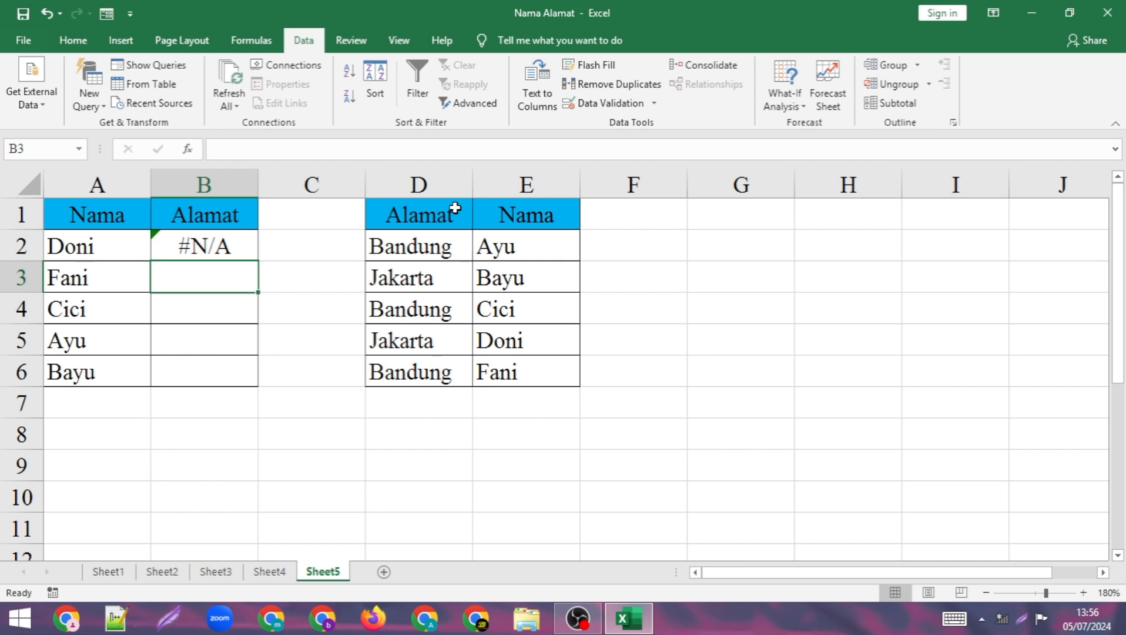
Fill Sheet5's VLOOKUP formula from B2 down to B6
{"action": "left_click", "coordinate": [235, 246]}
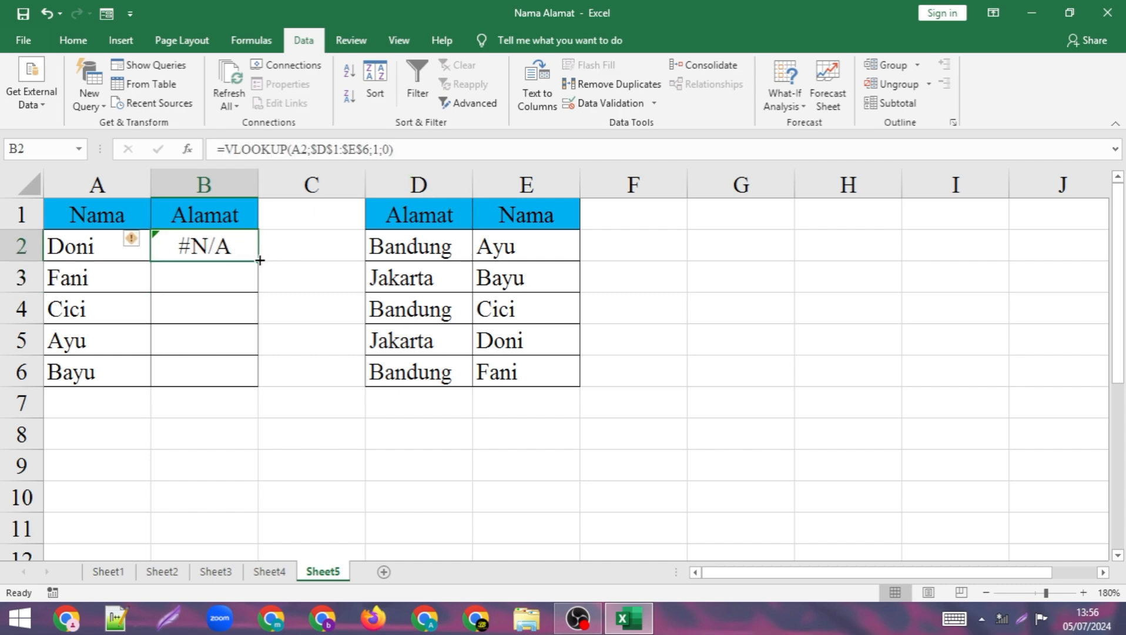
{"action": "left_click_drag", "start_coordinate": [257, 260], "coordinate": [249, 382]}
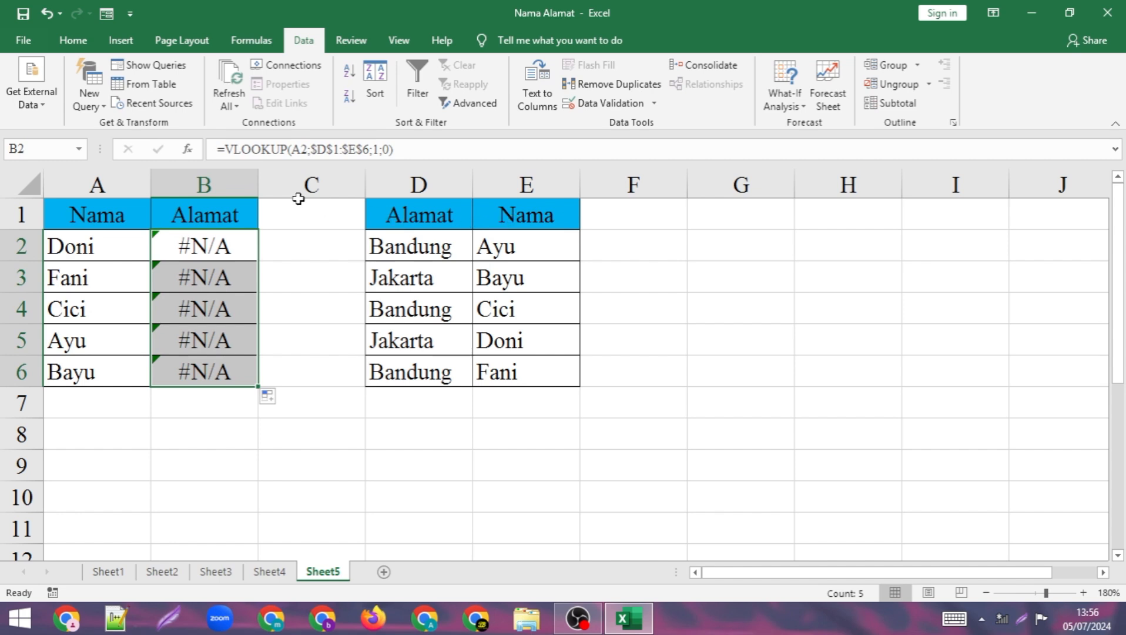
{"action": "left_click", "coordinate": [334, 282]}
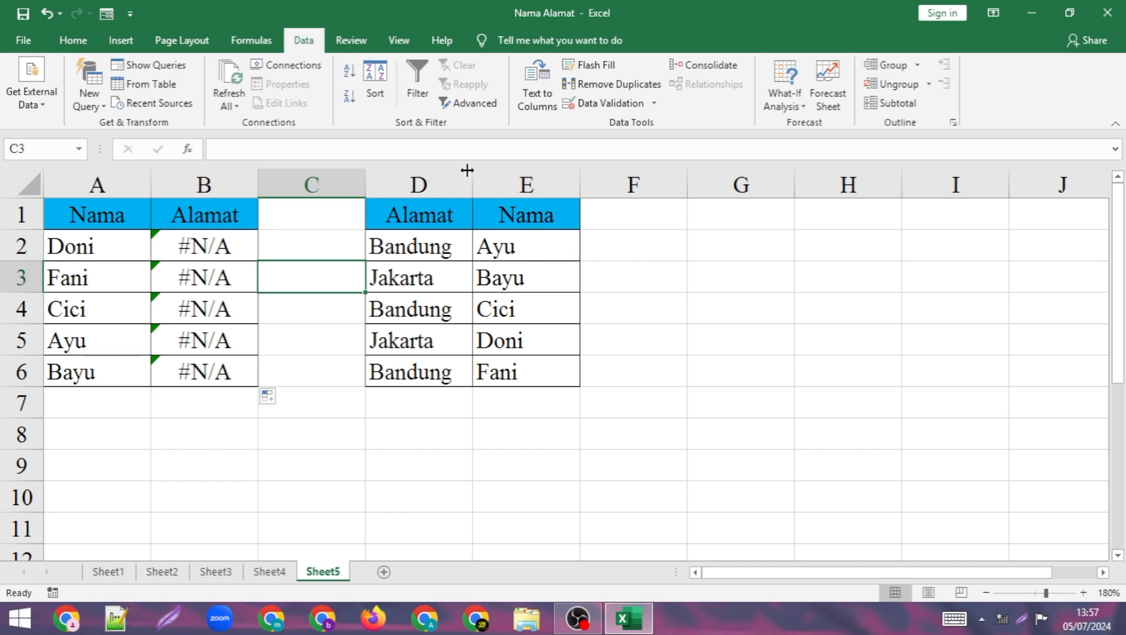
Move the lookup table's Nama column, E1:E6, in front of its Alamat column by cutting it and inserting the cut cells at column D
{"action": "left_click_drag", "start_coordinate": [551, 213], "coordinate": [546, 368]}
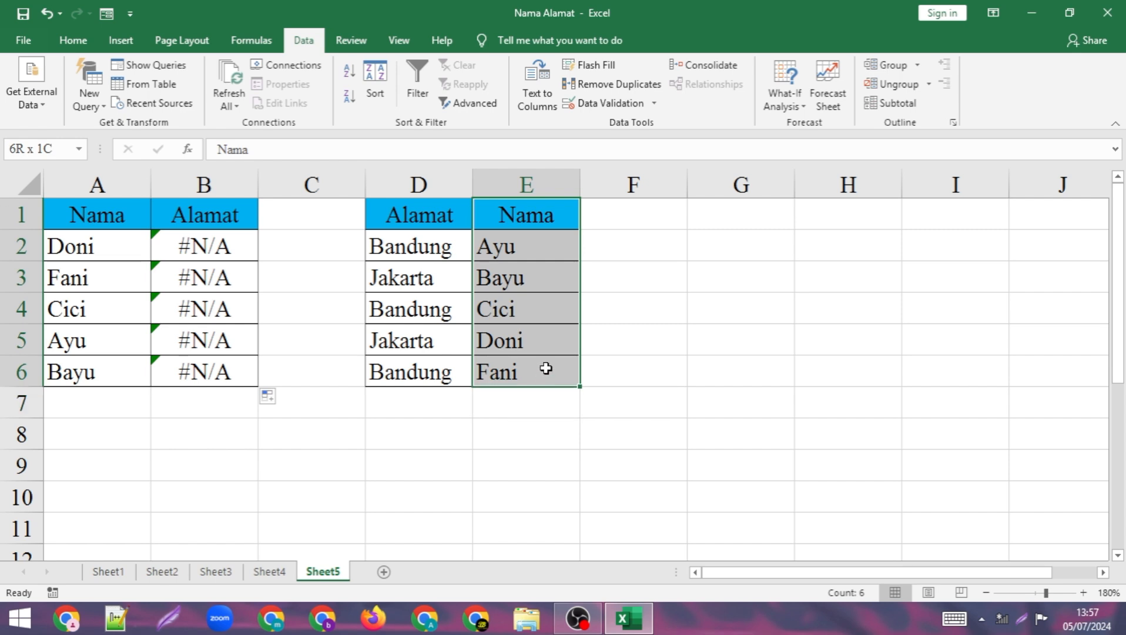
{"action": "right_click", "coordinate": [536, 218]}
{"action": "left_click", "coordinate": [564, 218]}
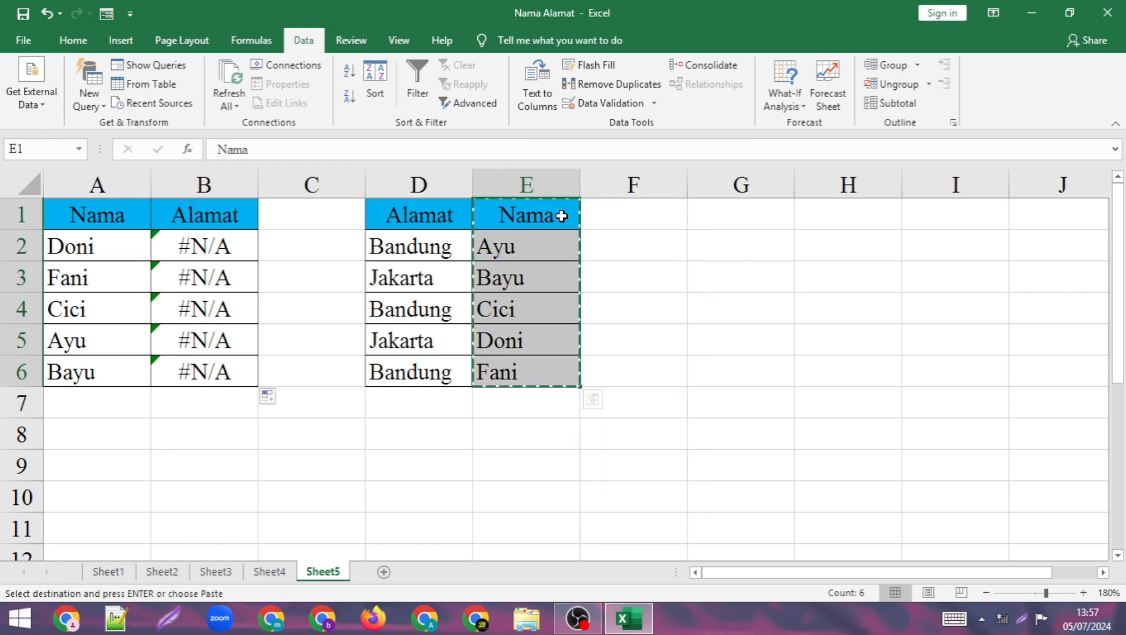
{"action": "left_click", "coordinate": [389, 184]}
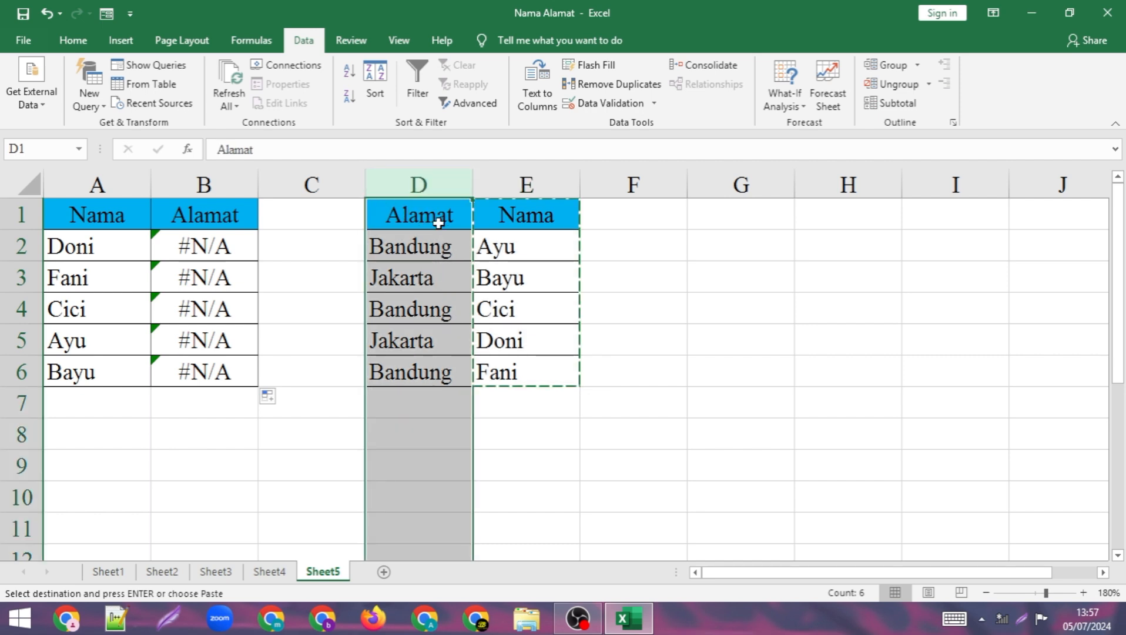
{"action": "right_click", "coordinate": [432, 187]}
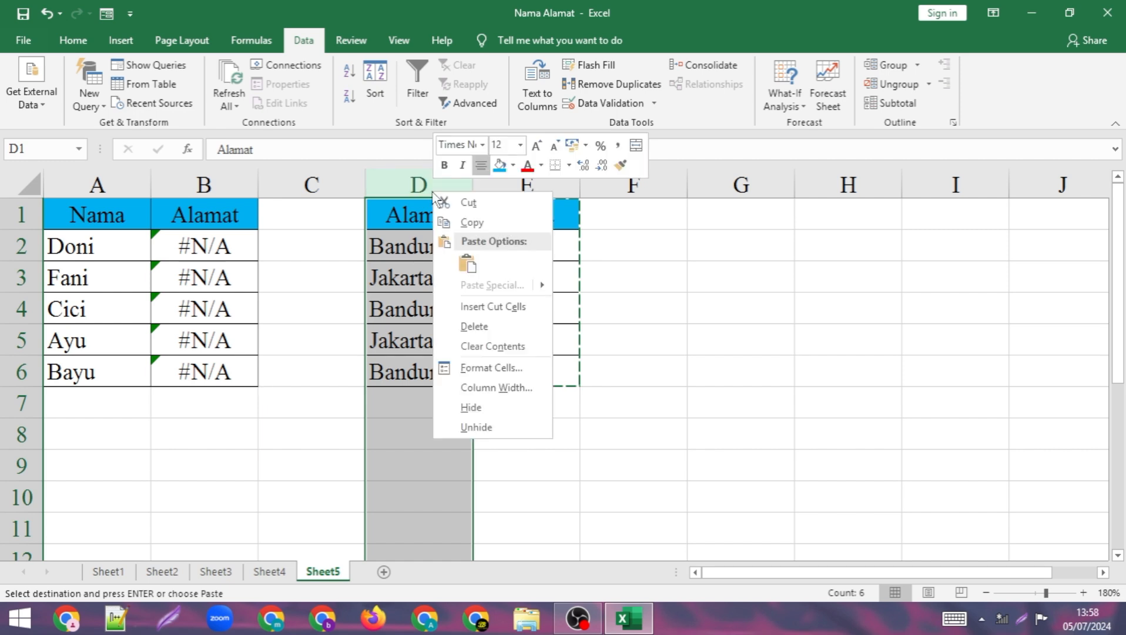
{"action": "left_click", "coordinate": [494, 306]}
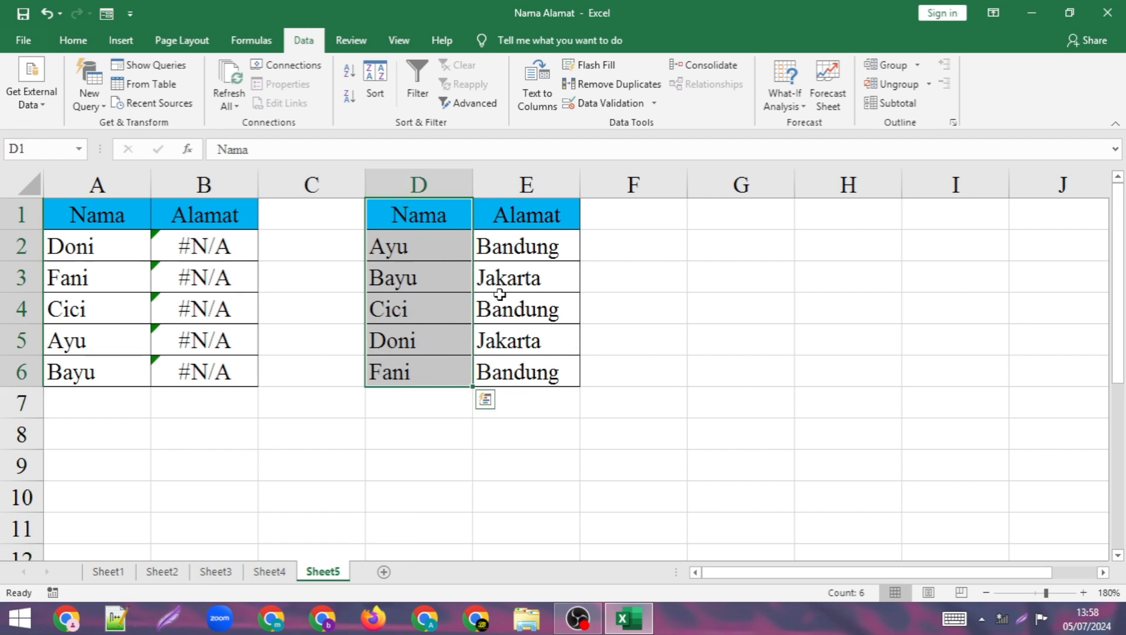
{"action": "left_click", "coordinate": [442, 245]}
Clear the old arguments from B2's VLOOKUP formula and set A2 as the lookup value again
{"action": "left_click", "coordinate": [205, 241]}
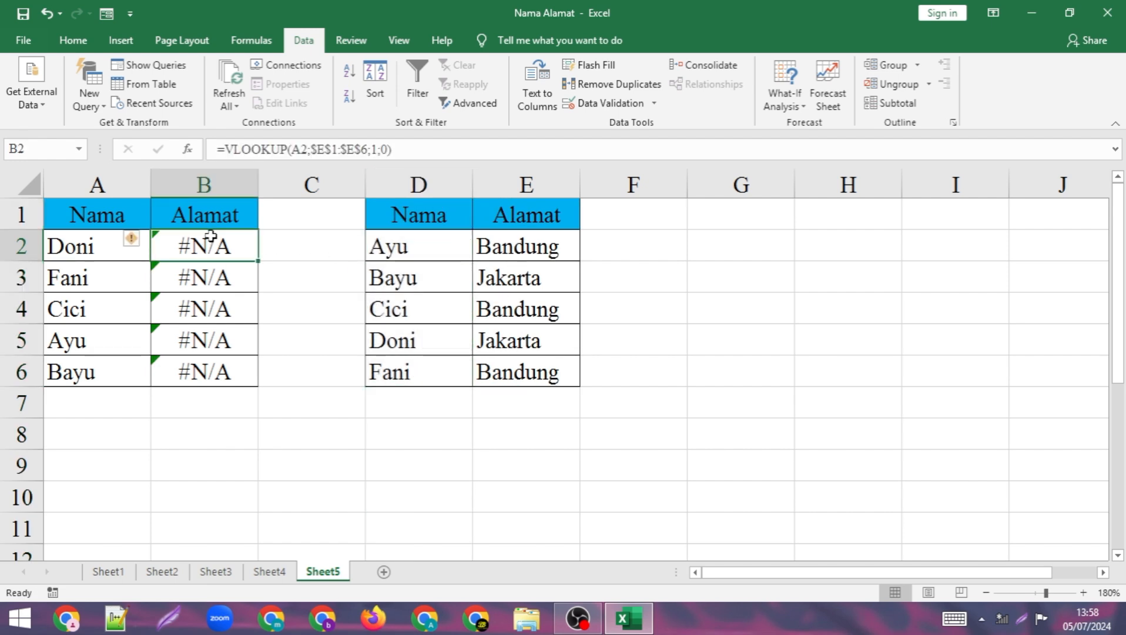
{"action": "double_click", "coordinate": [242, 233]}
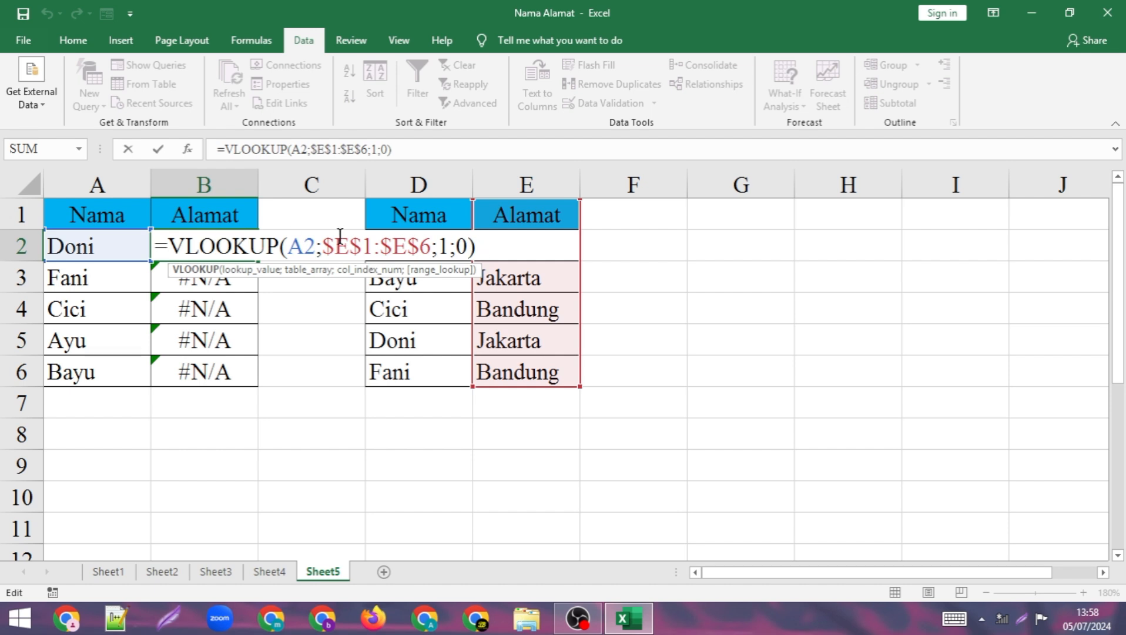
{"action": "left_click_drag", "start_coordinate": [487, 246], "coordinate": [324, 246]}
{"action": "key", "text": "BackSpace"}
{"action": "key", "text": "BackSpace"}
{"action": "key", "text": "BackSpace"}
{"action": "key", "text": "BackSpace"}
{"action": "key", "text": "BackSpace"}
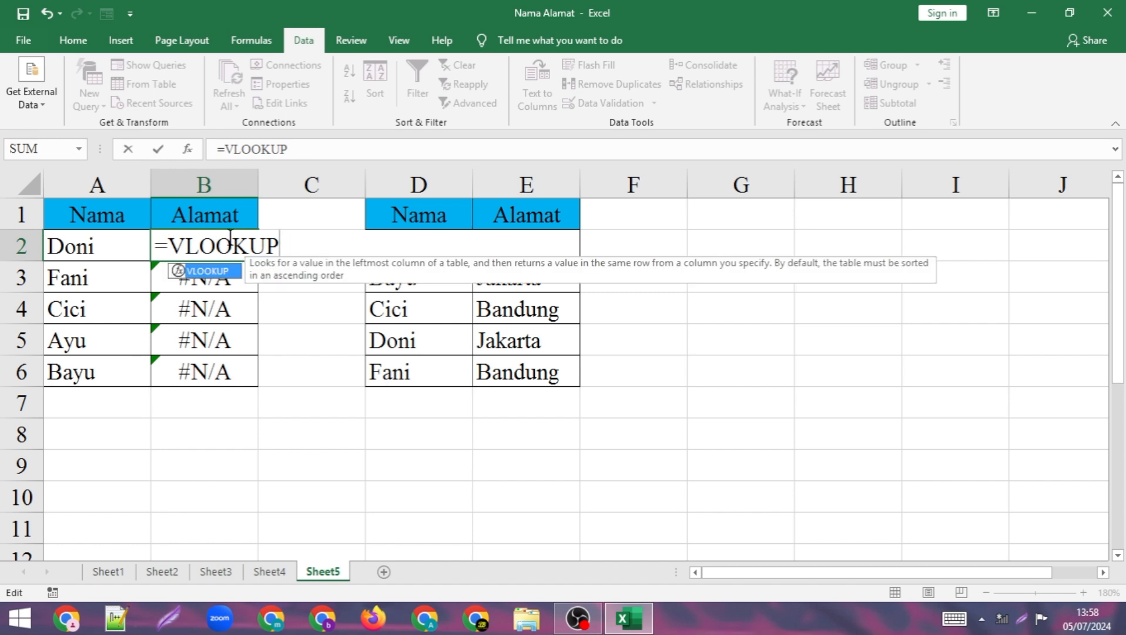
{"action": "type", "text": "("}
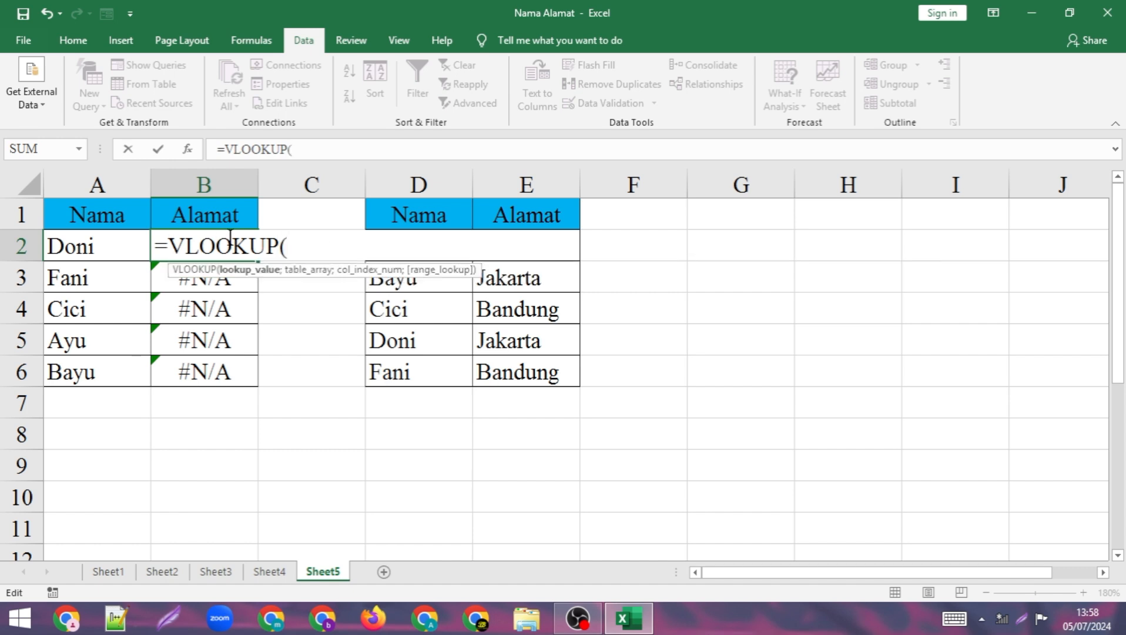
{"action": "left_click", "coordinate": [82, 246]}
{"action": "type", "text": ";"}
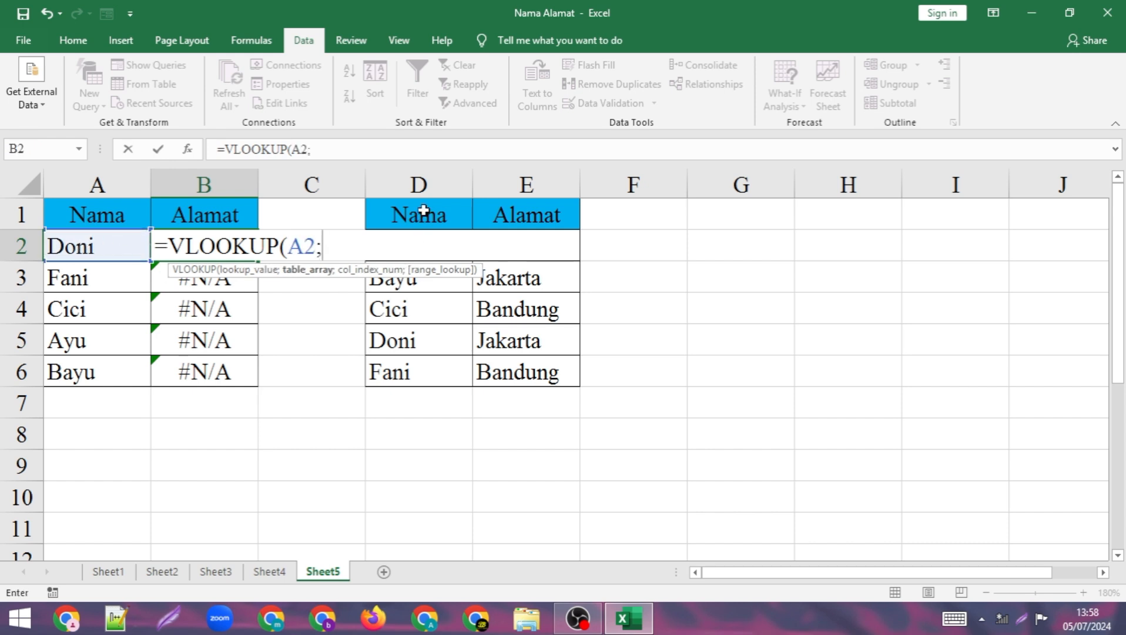
{"action": "left_click_drag", "start_coordinate": [423, 212], "coordinate": [516, 369]}
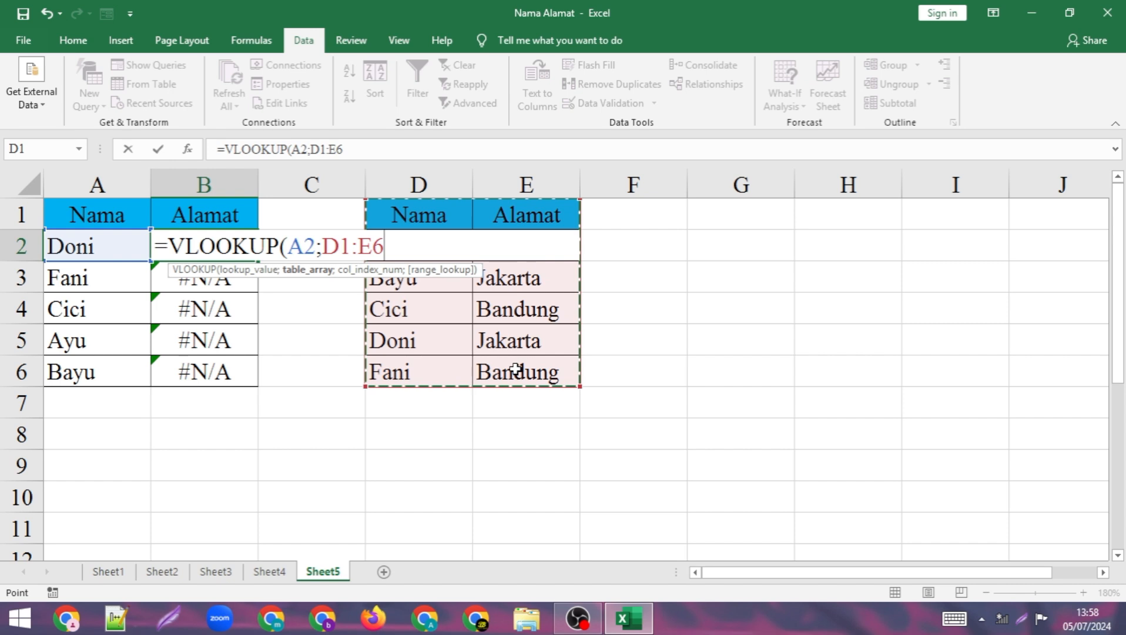
{"action": "type", "text": ";"}
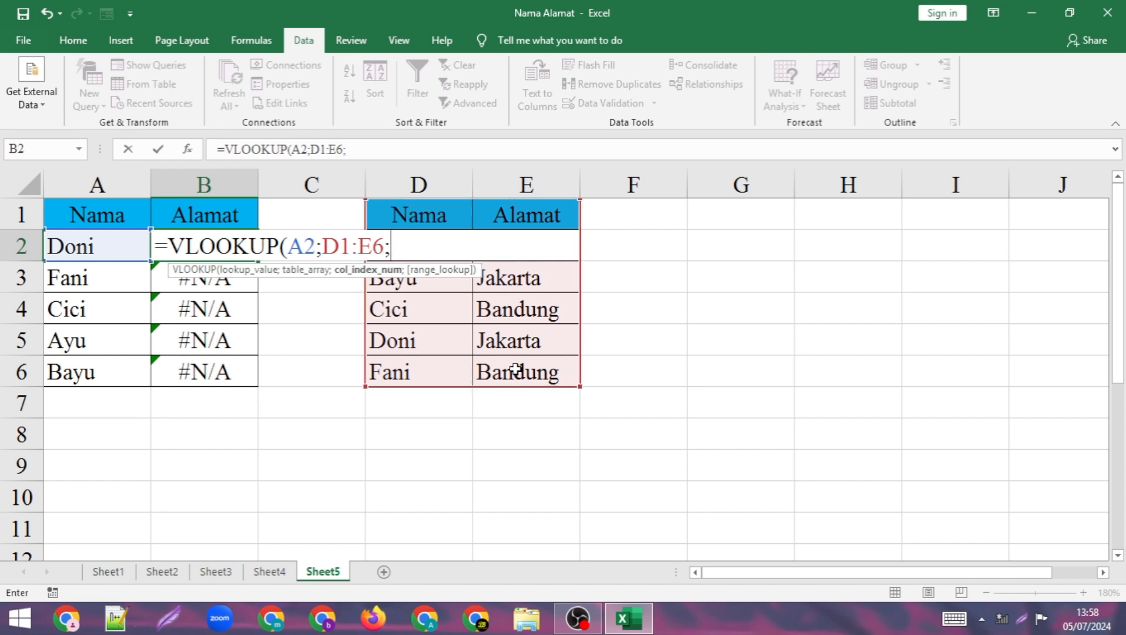
{"action": "key", "text": "BackSpace"}
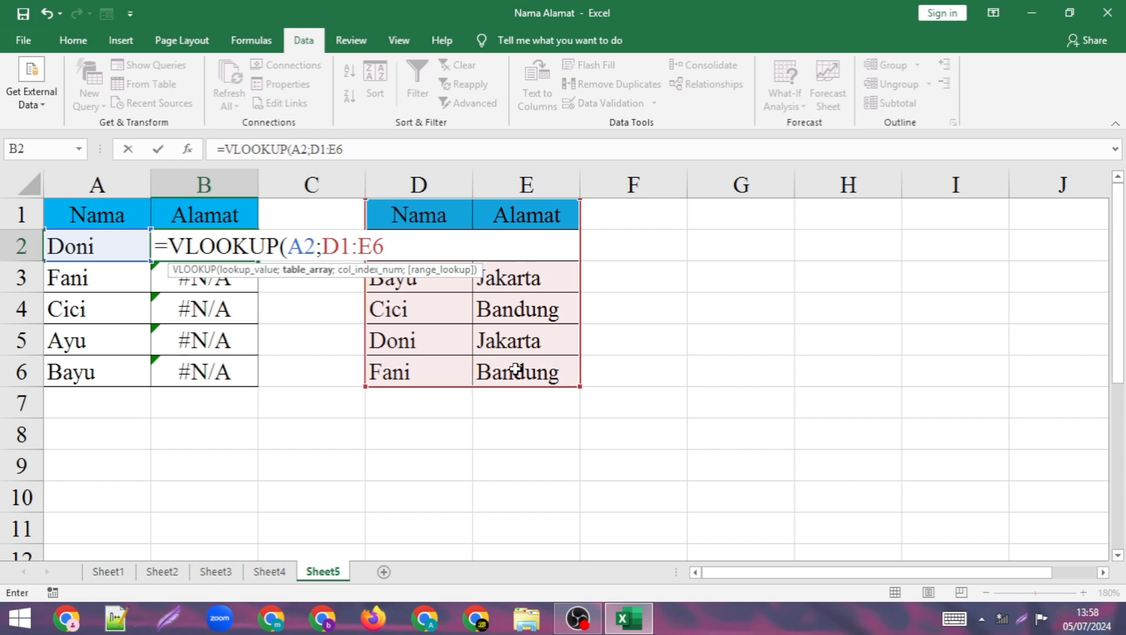
{"action": "key", "text": "F4"}
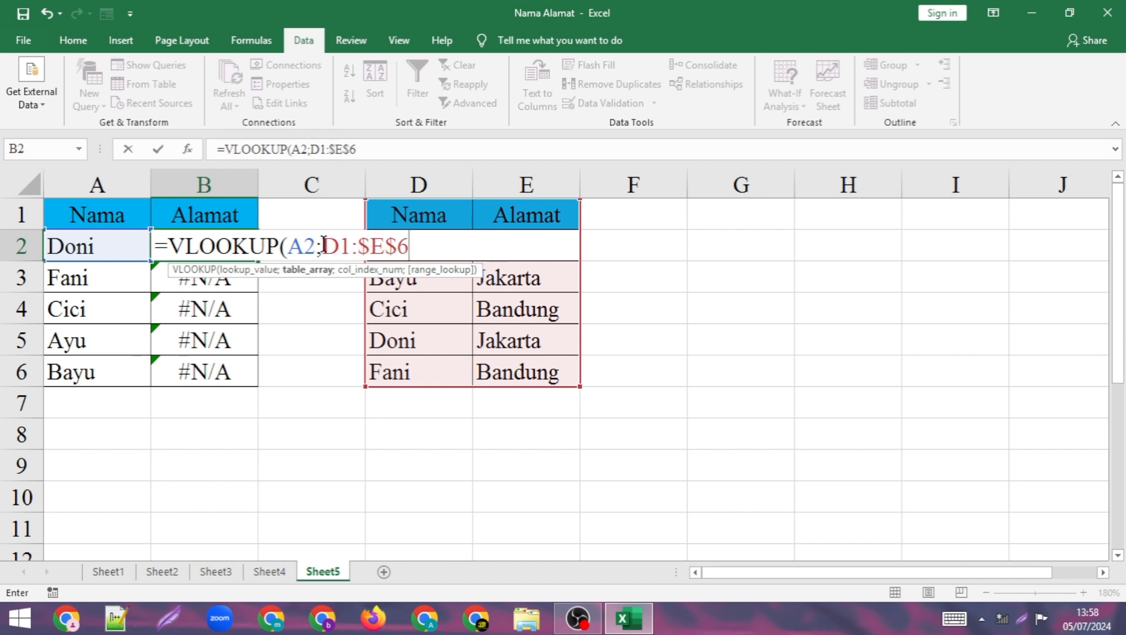
{"action": "left_click_drag", "start_coordinate": [322, 246], "coordinate": [407, 246]}
{"action": "key", "text": "F4"}
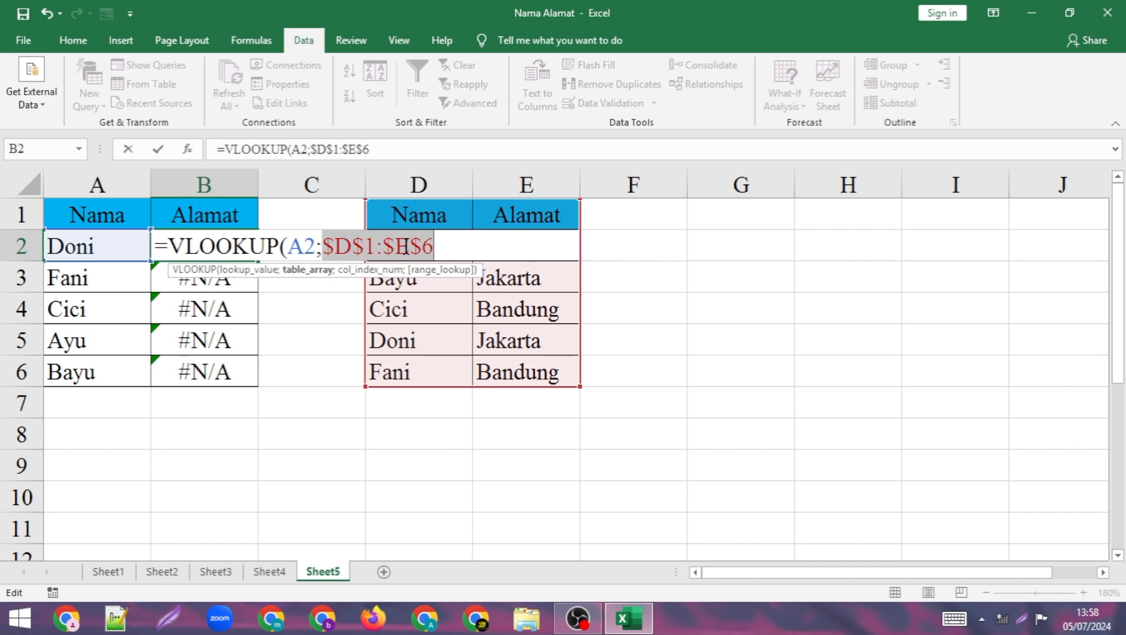
{"action": "key", "text": "BackSpace"}
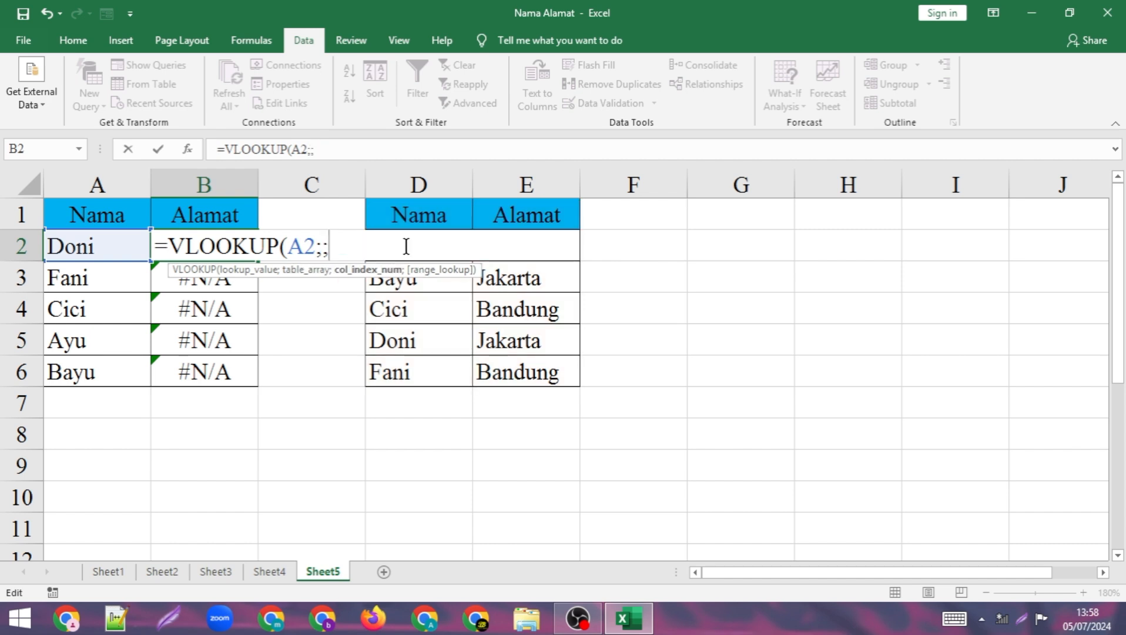
Complete B2's VLOOKUP formula with the absolute table range $D$1:$E$6, column index 2 and range lookup 0
{"action": "left_click_drag", "start_coordinate": [407, 212], "coordinate": [538, 382]}
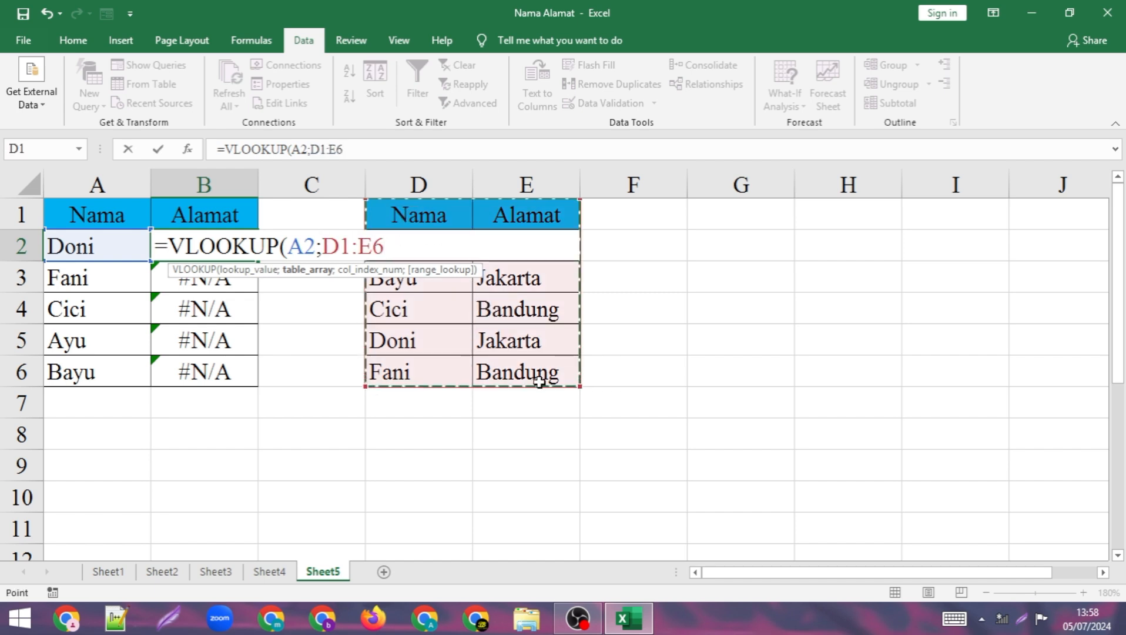
{"action": "key", "text": "F4"}
{"action": "type", "text": ";"}
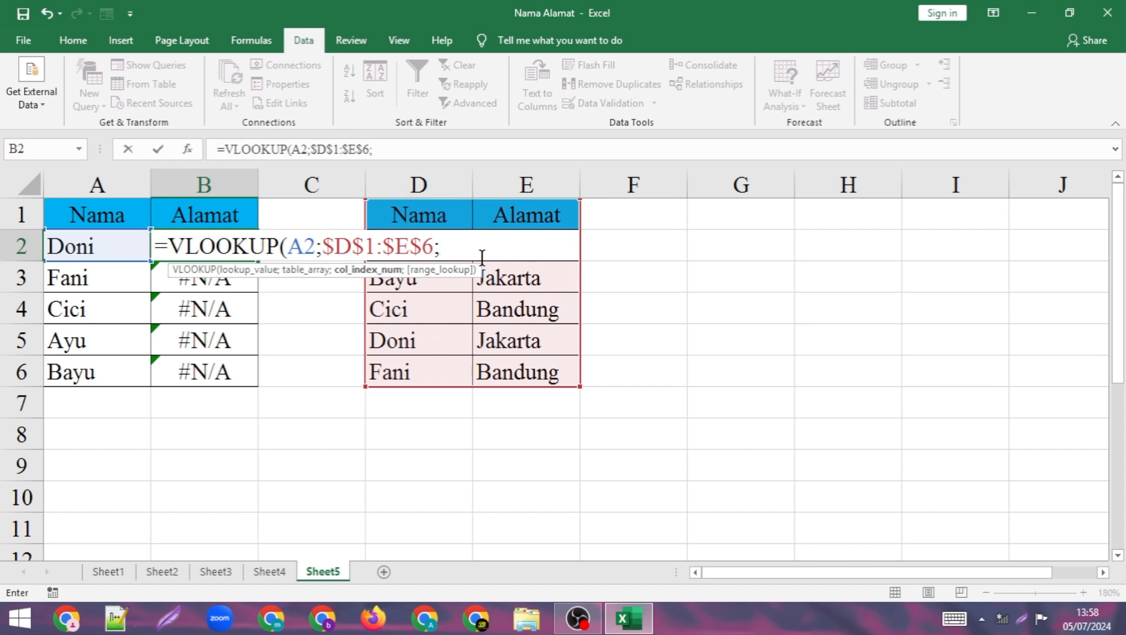
{"action": "type", "text": "2;)"}
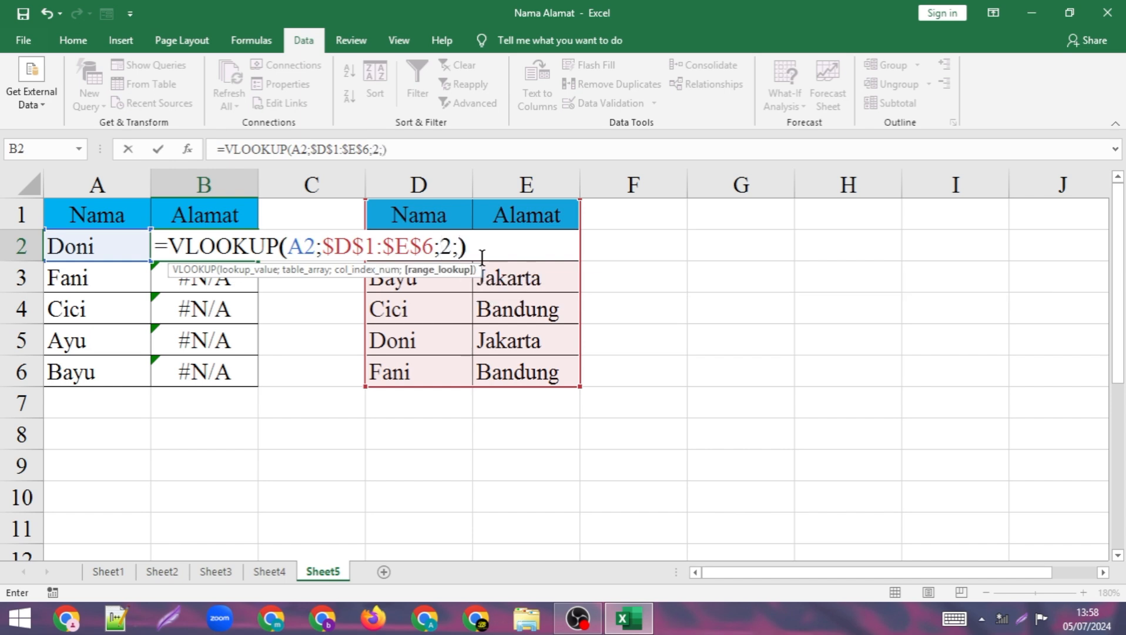
{"action": "key", "text": "BackSpace"}
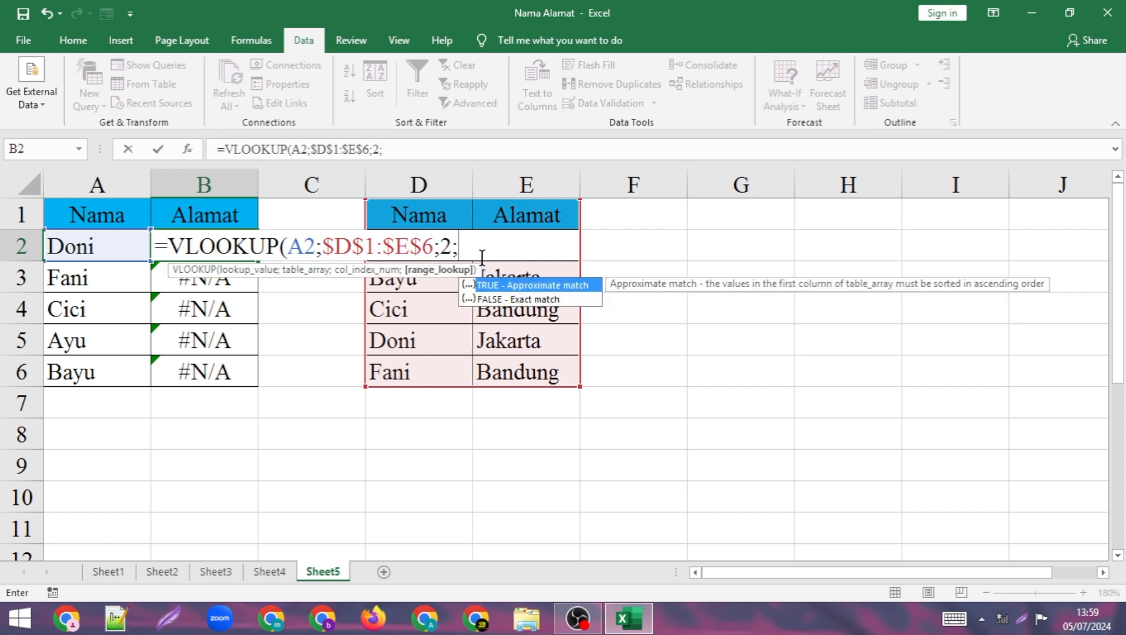
{"action": "type", "text": "0)"}
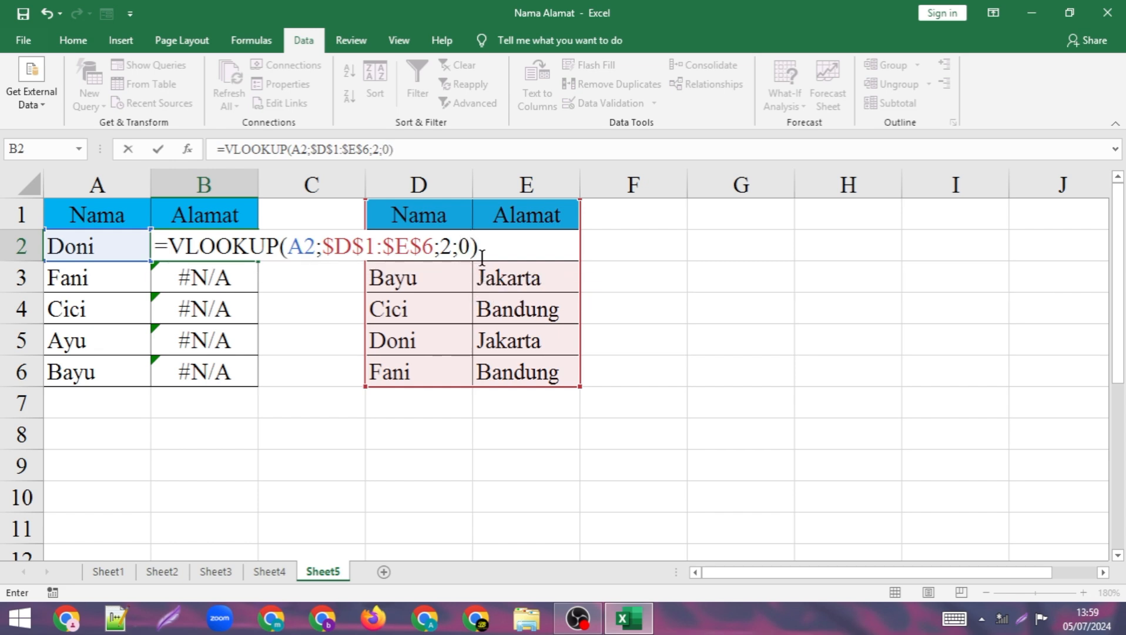
{"action": "key", "text": "Return"}
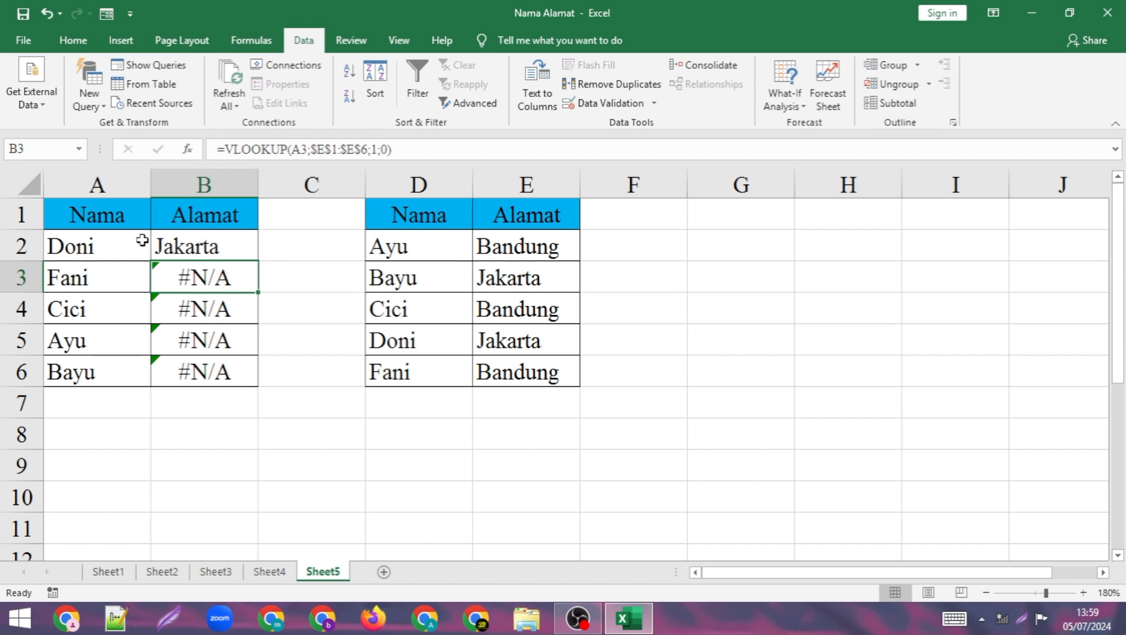
Fill B2's corrected VLOOKUP formula down the Alamat column to B6 on Sheet5
{"action": "left_click", "coordinate": [237, 248]}
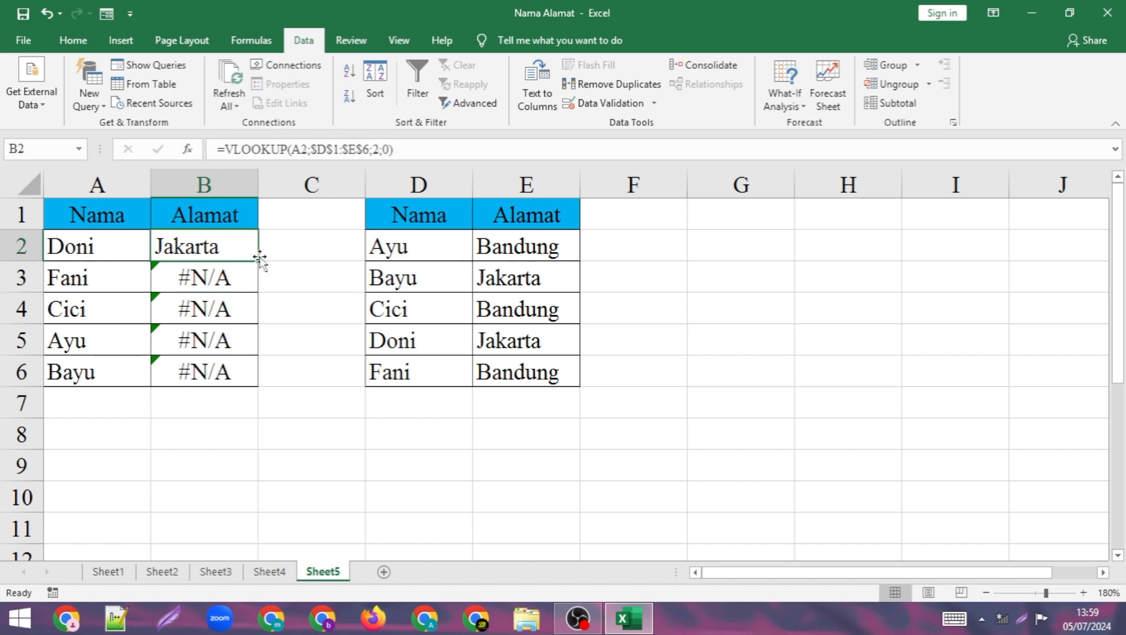
{"action": "double_click", "coordinate": [260, 259]}
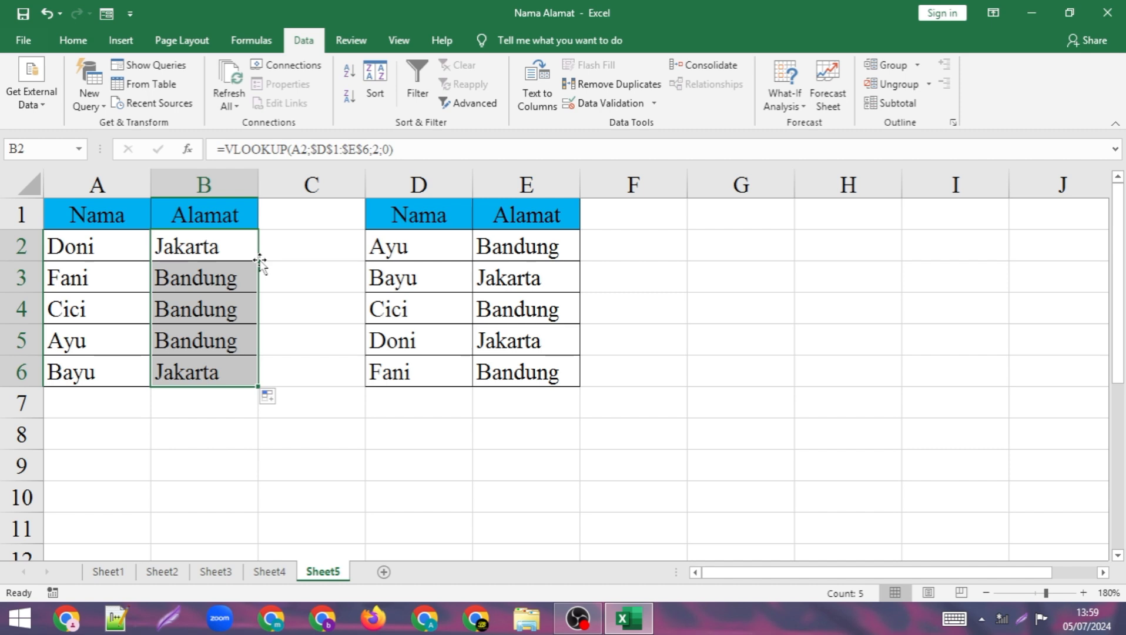
Review the lookup examples on Sheet1, Sheet2, Sheet3 and Sheet4, and return to Sheet5
{"action": "left_click", "coordinate": [108, 571]}
{"action": "left_click", "coordinate": [162, 571]}
{"action": "left_click", "coordinate": [215, 572]}
{"action": "left_click", "coordinate": [270, 571]}
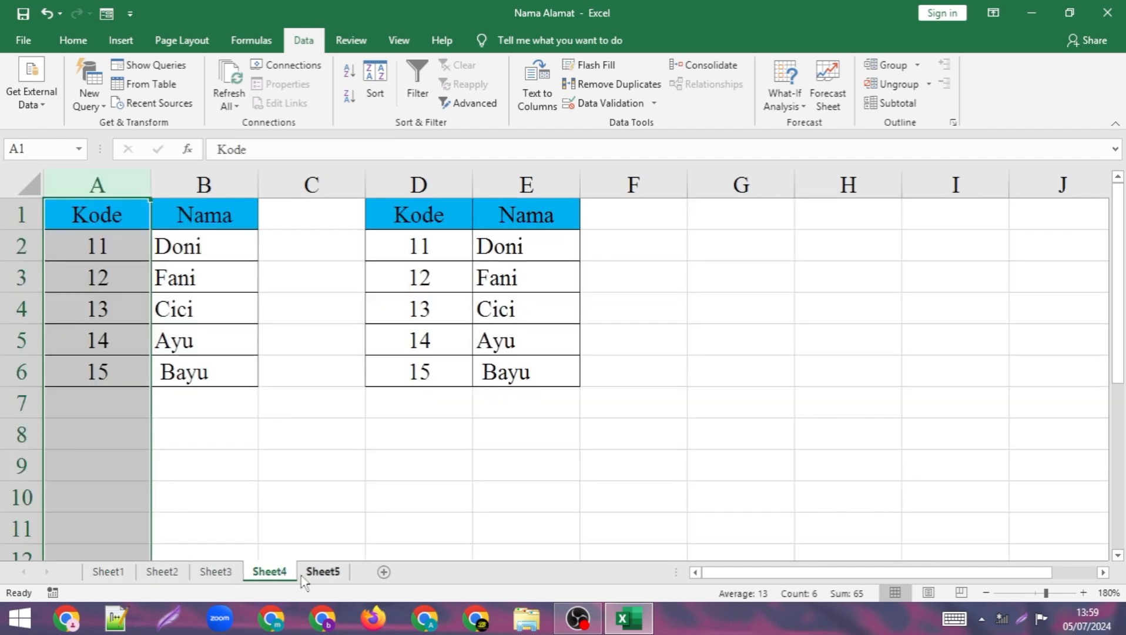
{"action": "left_click", "coordinate": [323, 571]}
{"action": "left_click", "coordinate": [270, 571]}
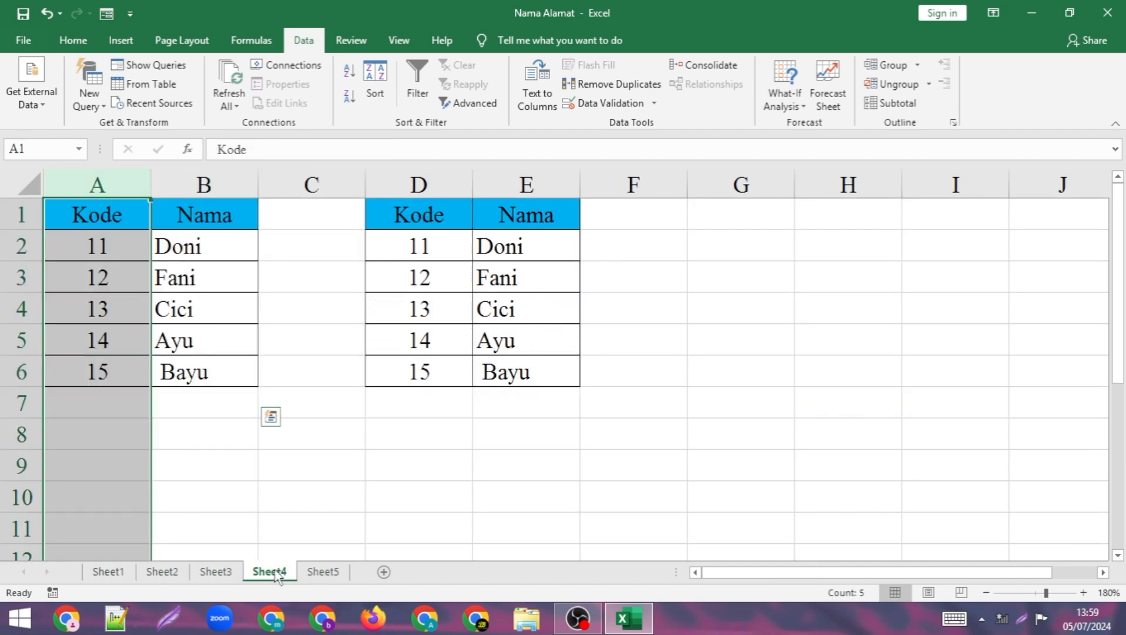
{"action": "left_click", "coordinate": [215, 571]}
{"action": "left_click", "coordinate": [179, 570]}
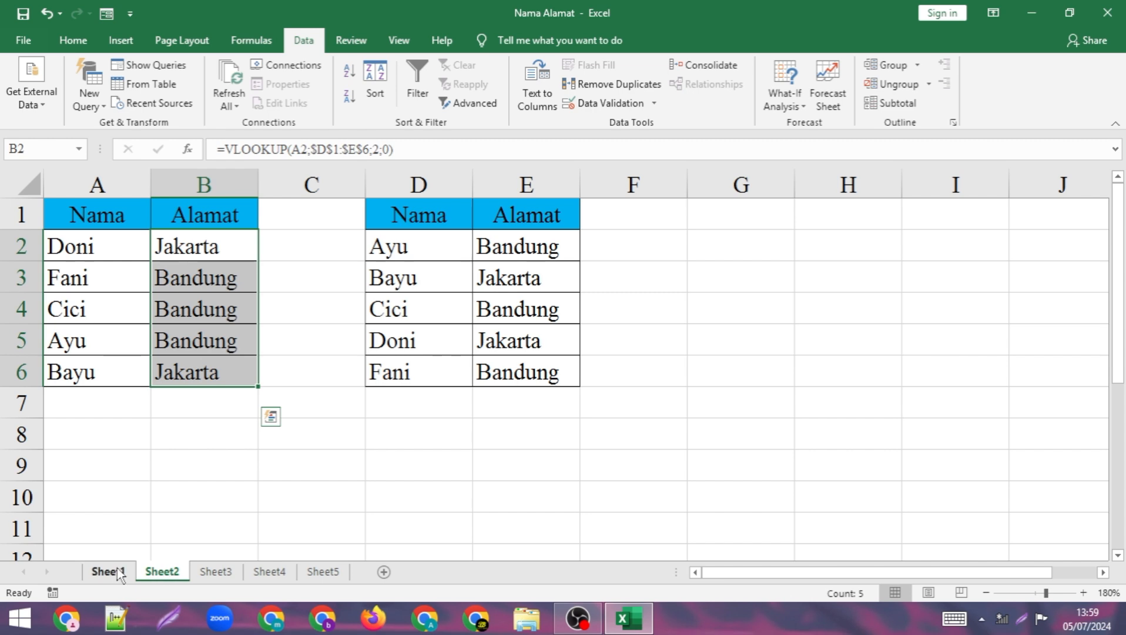
{"action": "left_click", "coordinate": [331, 570]}
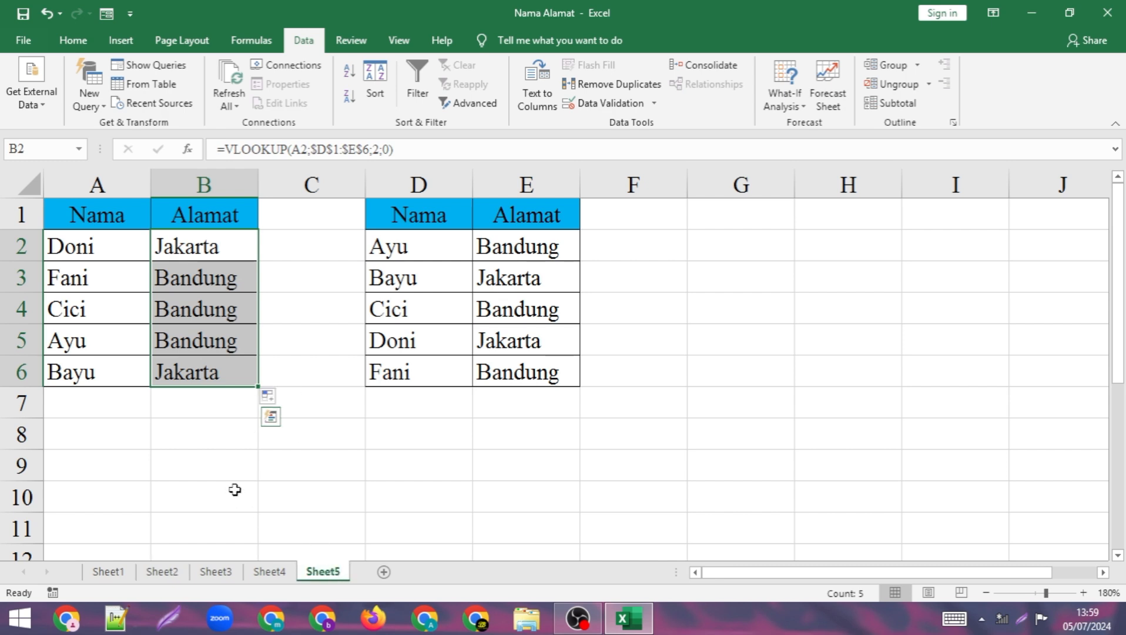
Misspell the function name in B2's formula as VLOOUP by removing the K, and commit the formula
{"action": "double_click", "coordinate": [219, 247]}
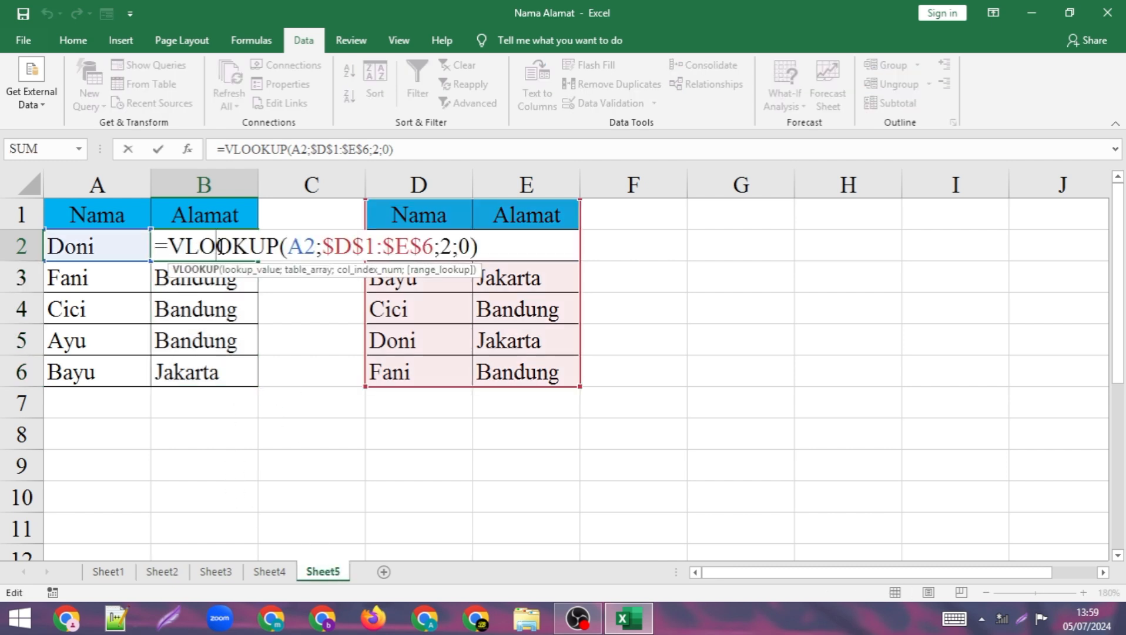
{"action": "left_click", "coordinate": [248, 246]}
{"action": "key", "text": "BackSpace"}
{"action": "key", "text": "Return"}
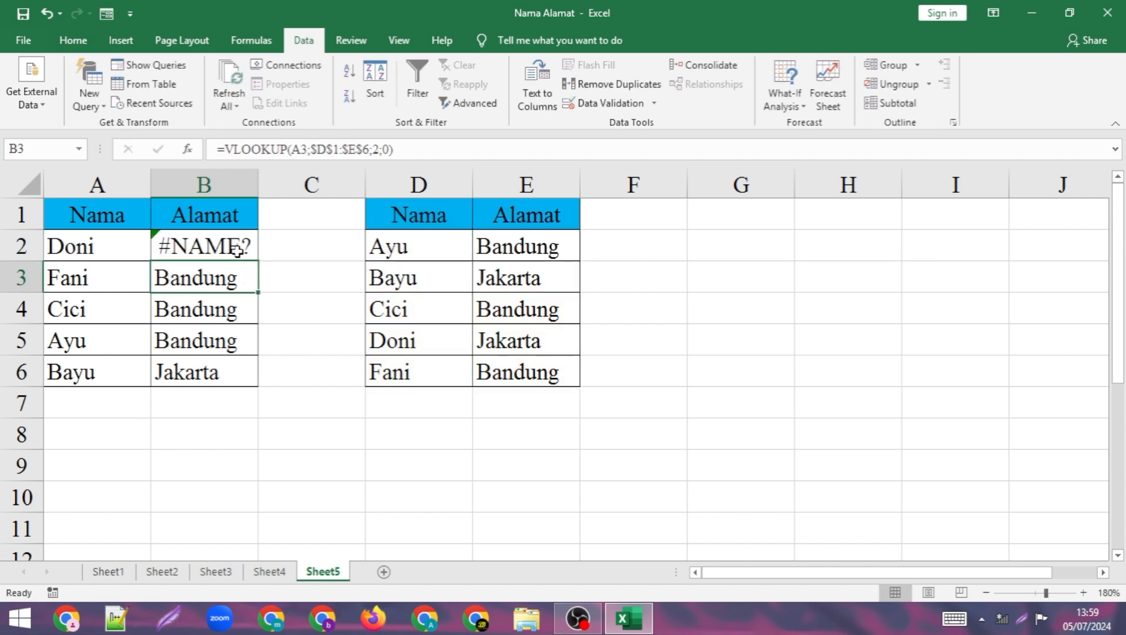
Restore the missing K in B2's function name so it reads VLOOKUP, and commit the formula
{"action": "double_click", "coordinate": [237, 249]}
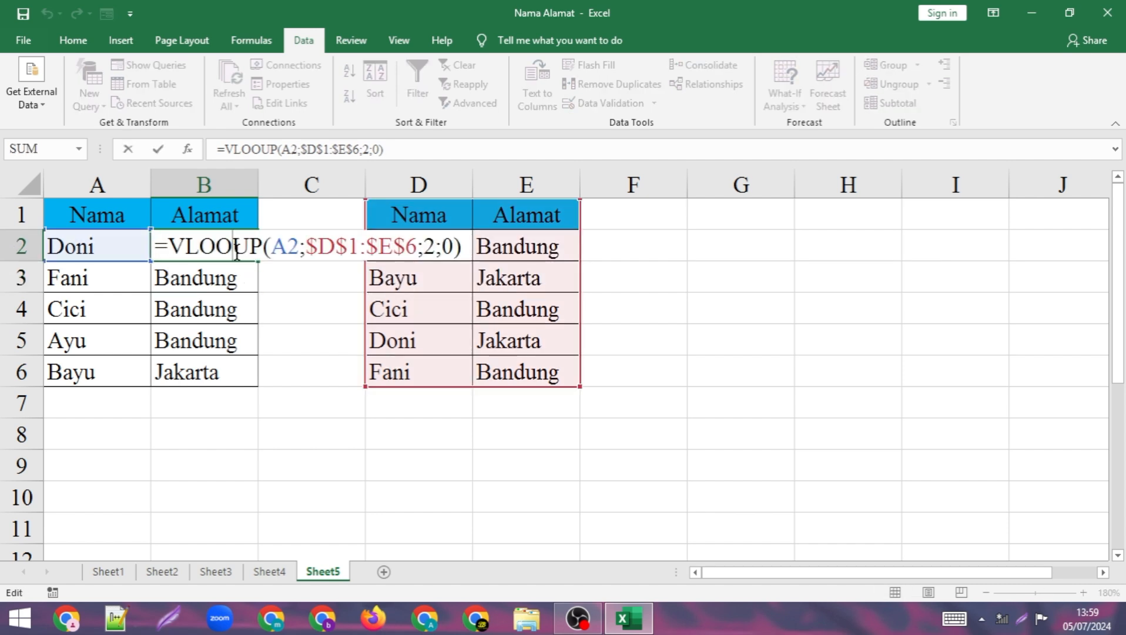
{"action": "type", "text": "k"}
{"action": "key", "text": "Return"}
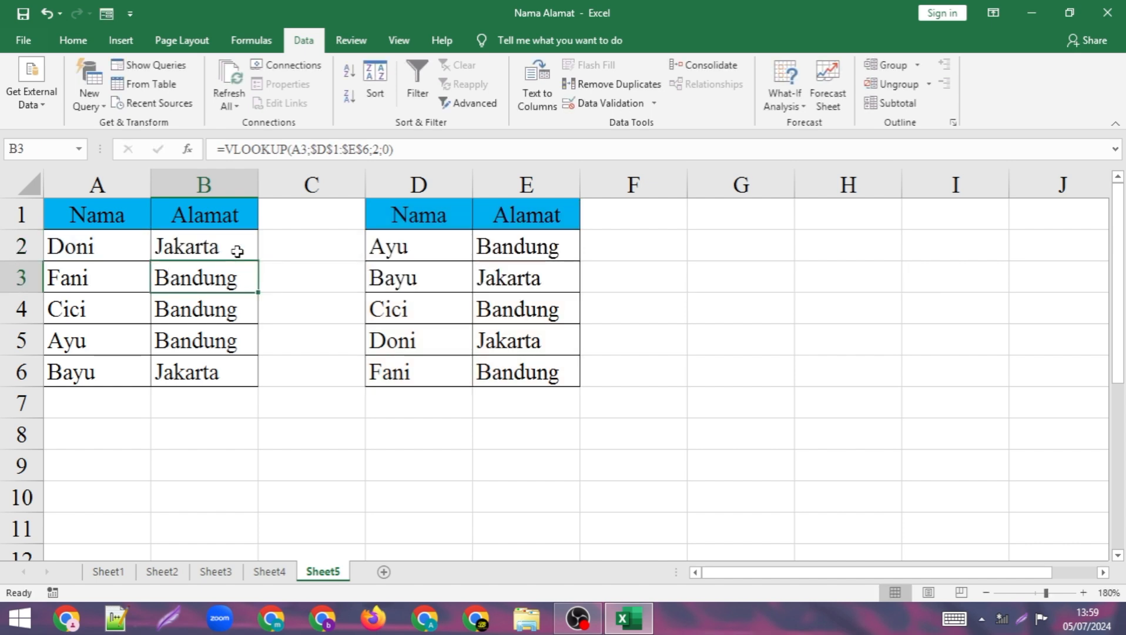